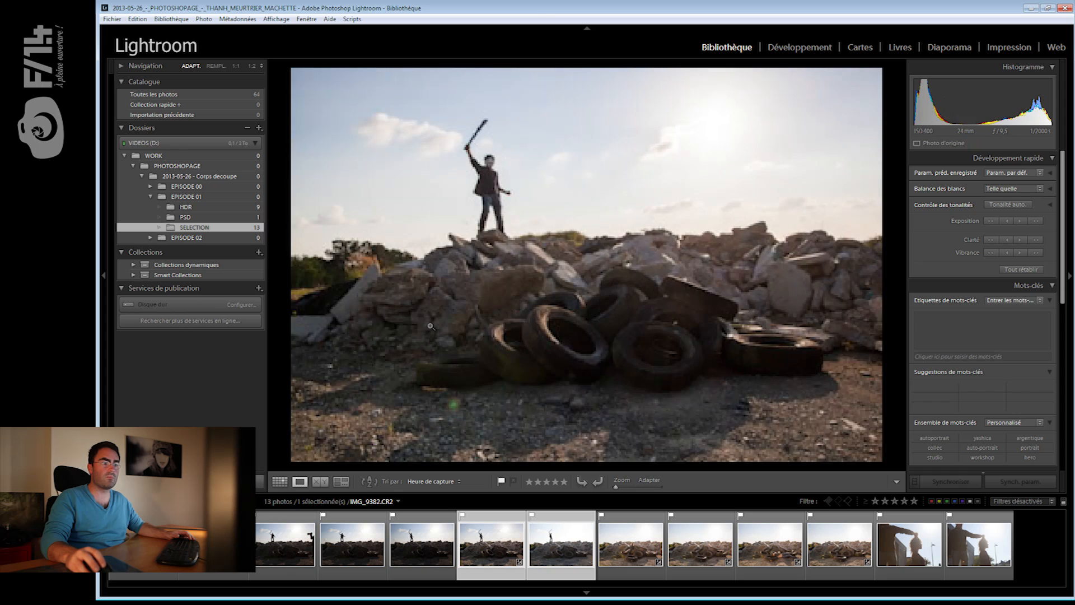
Browse the full-frame shots of the machete figure and the tyre pile from IMG_9382 to IMG_9411
key(Left)
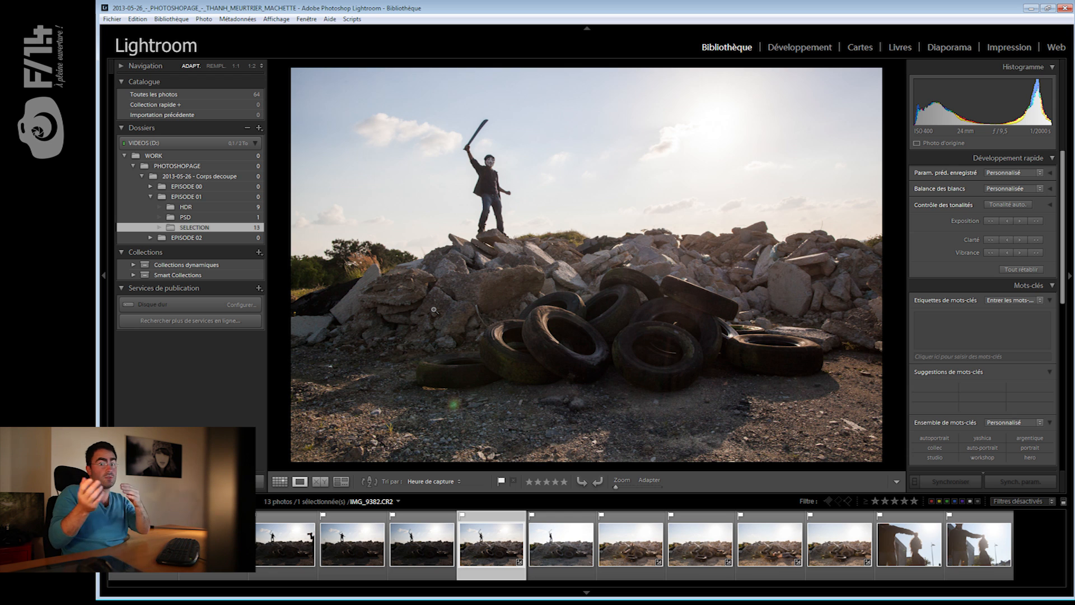
key(Right)
key(Right)
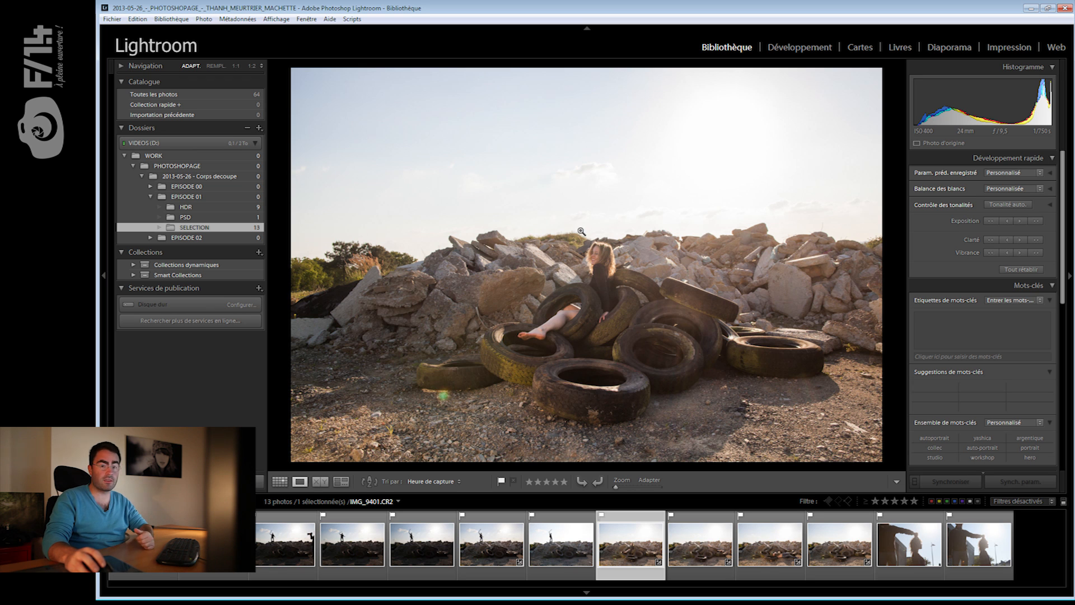
key(Right)
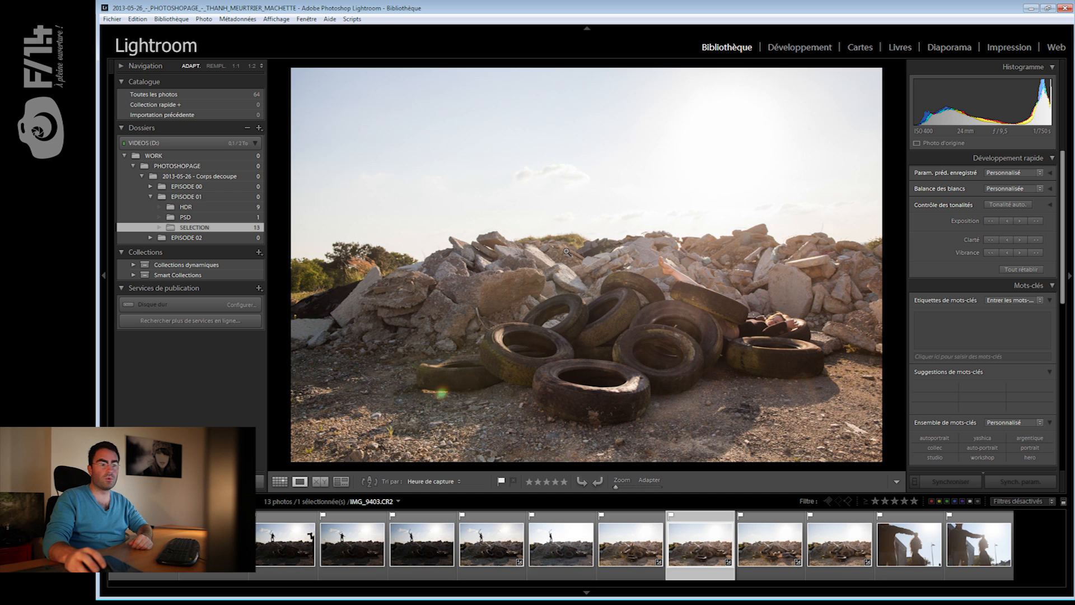
key(Right)
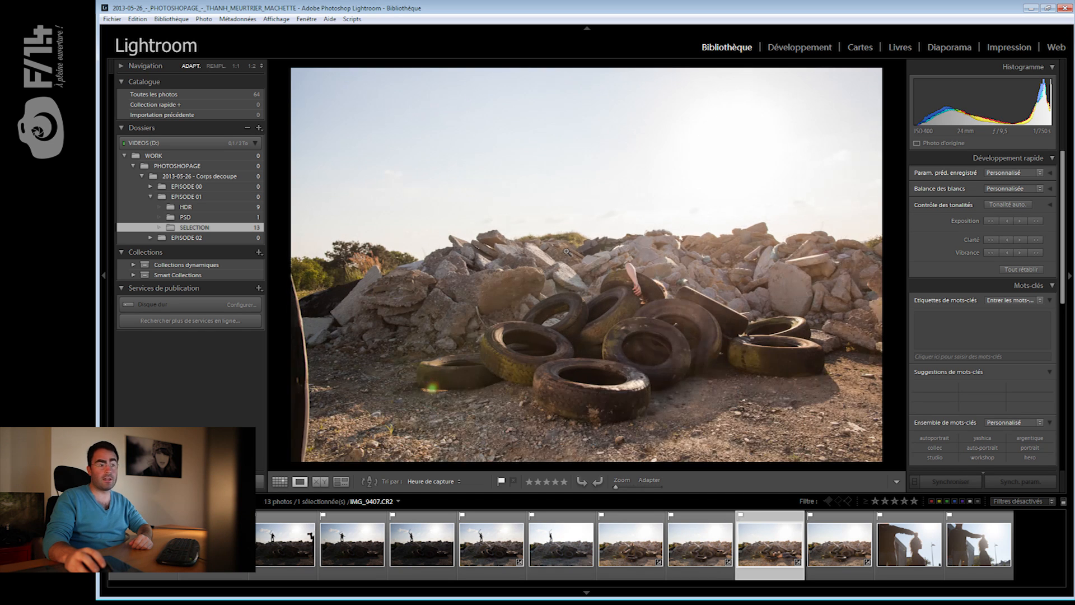
key(Right)
key(Right)
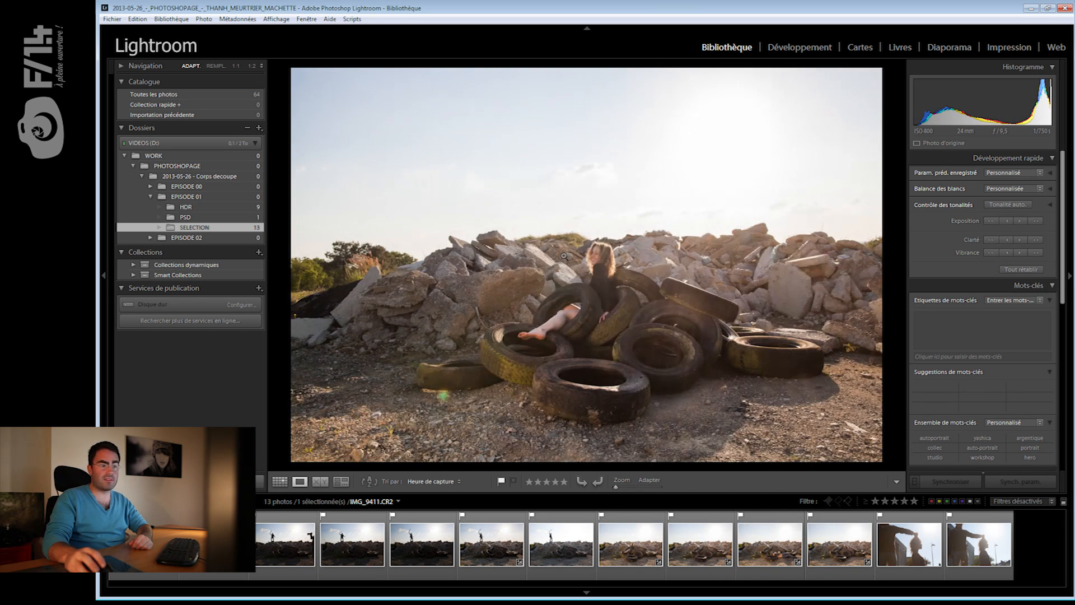
key(Left)
key(Left)
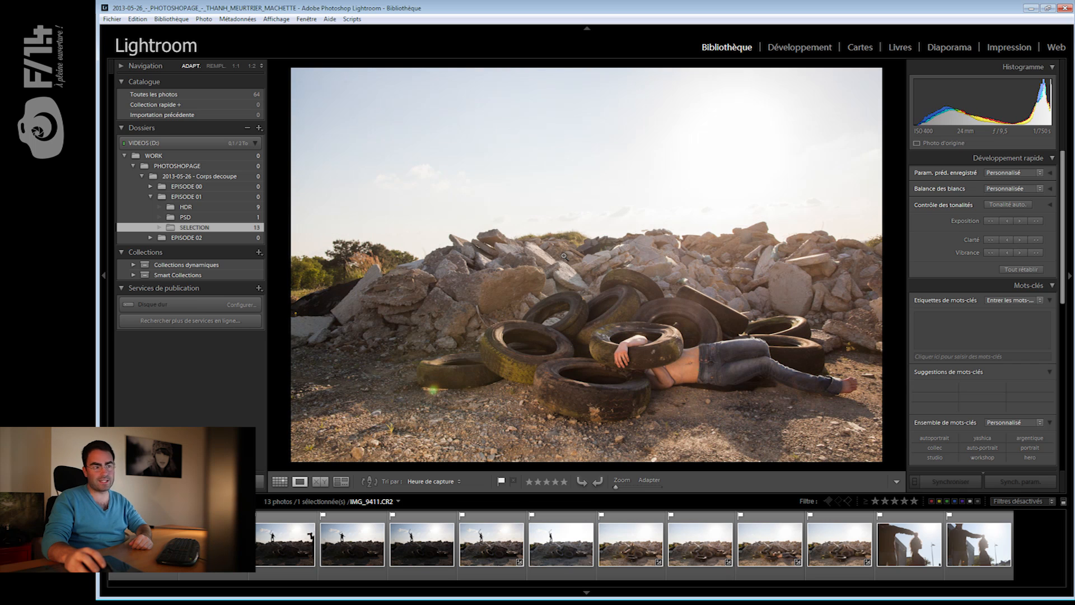
key(Left)
key(Left)
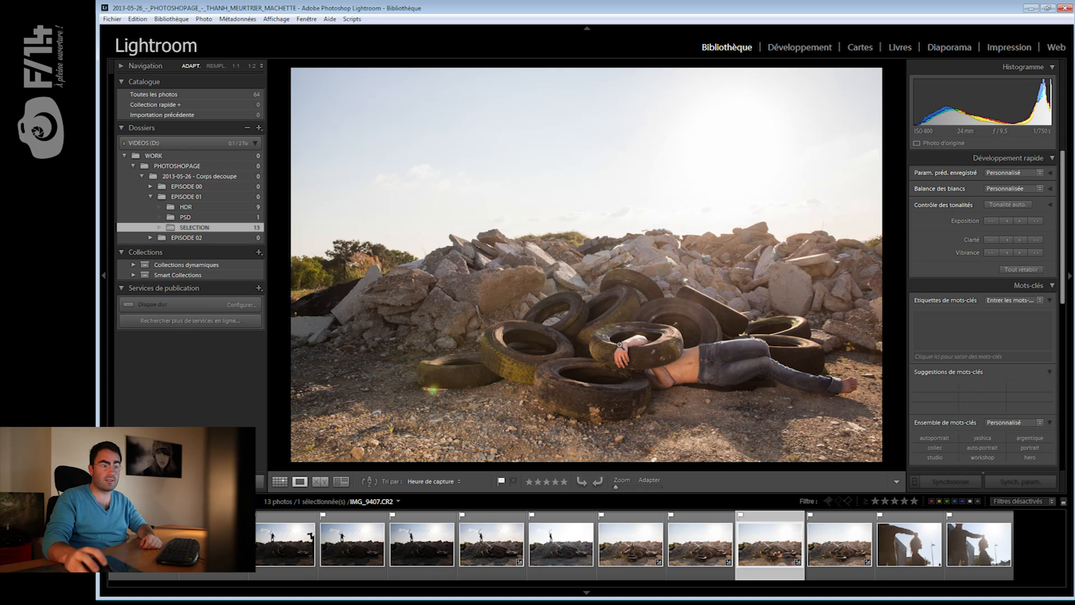
Inspect the arm in the tyre in IMG_9407 and the raised foot in IMG_9403 at 1:1 zoom
click(690, 321)
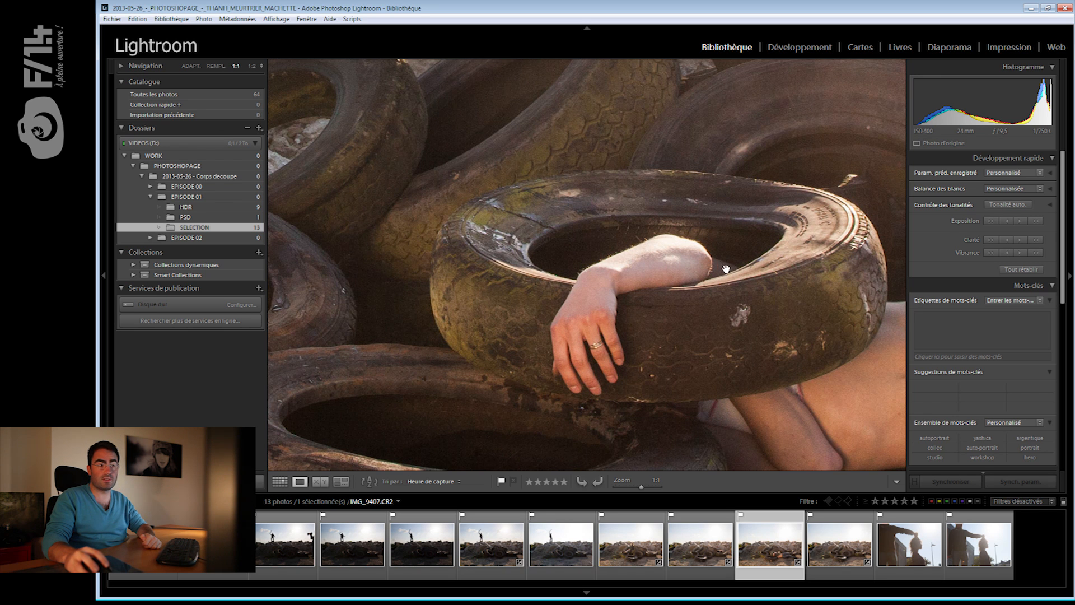
drag(734, 336, 733, 329)
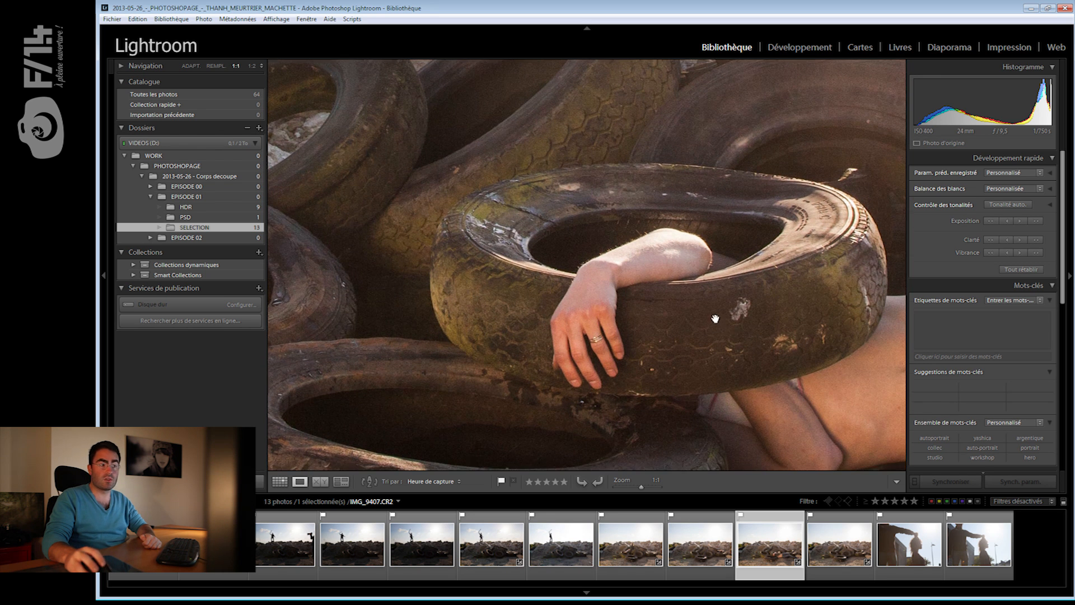
click(721, 259)
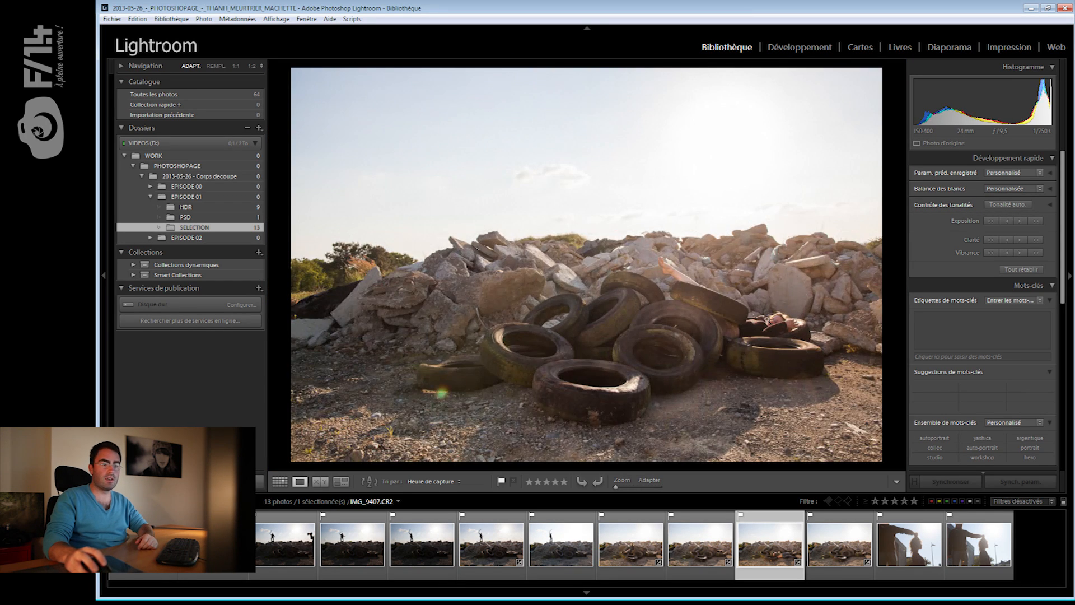
key(Left)
drag(686, 242, 492, 193)
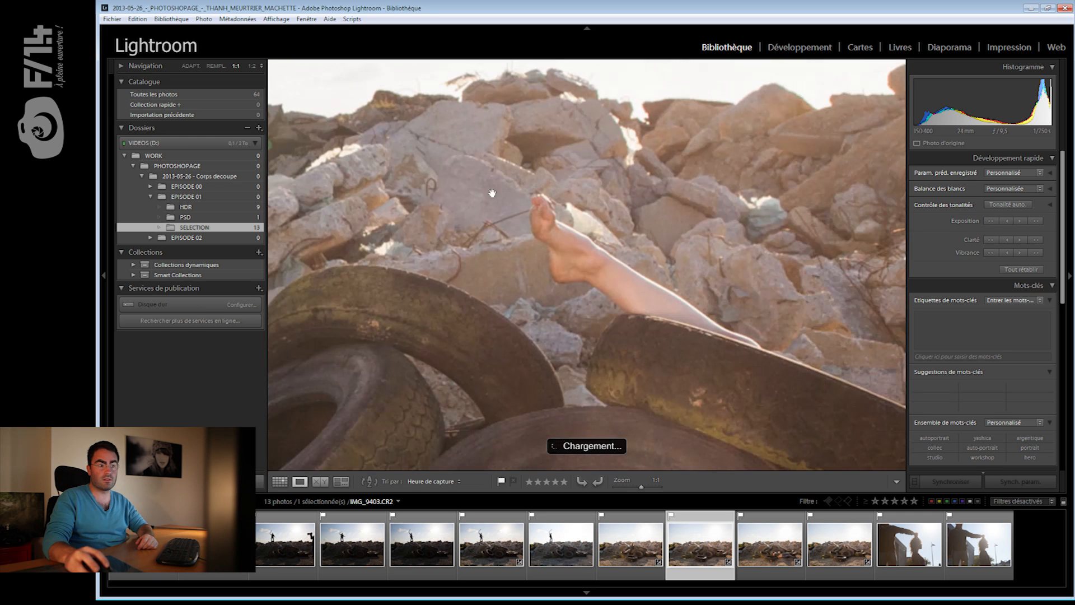
click(710, 317)
View IMG_9407 and IMG_9411, and inspect the leg through the tyre in IMG_9401 at 1:1 zoom
click(770, 532)
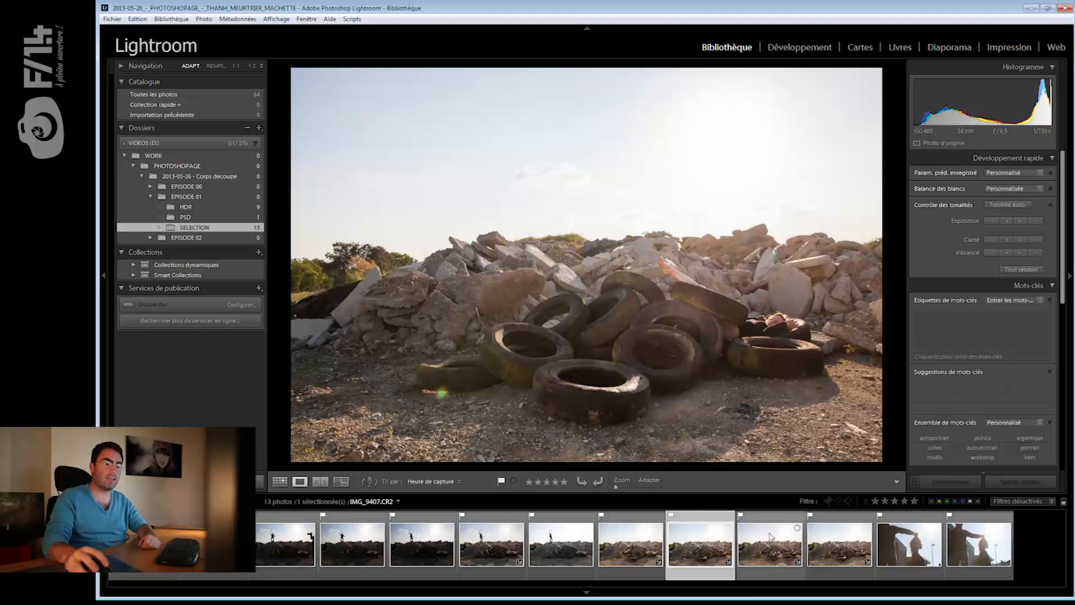
key(Right)
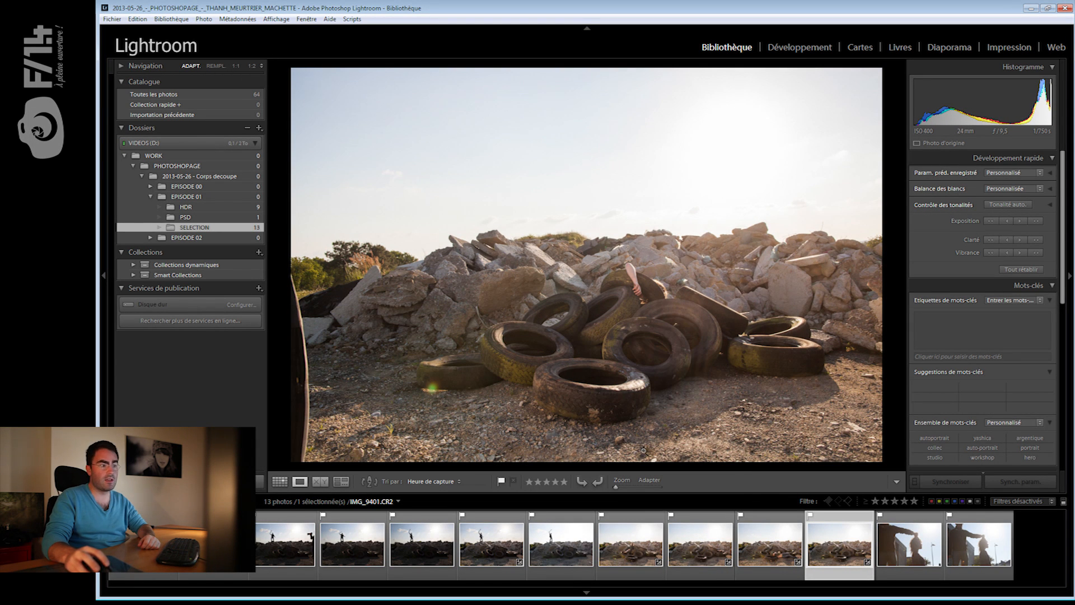
click(635, 542)
drag(569, 313, 616, 305)
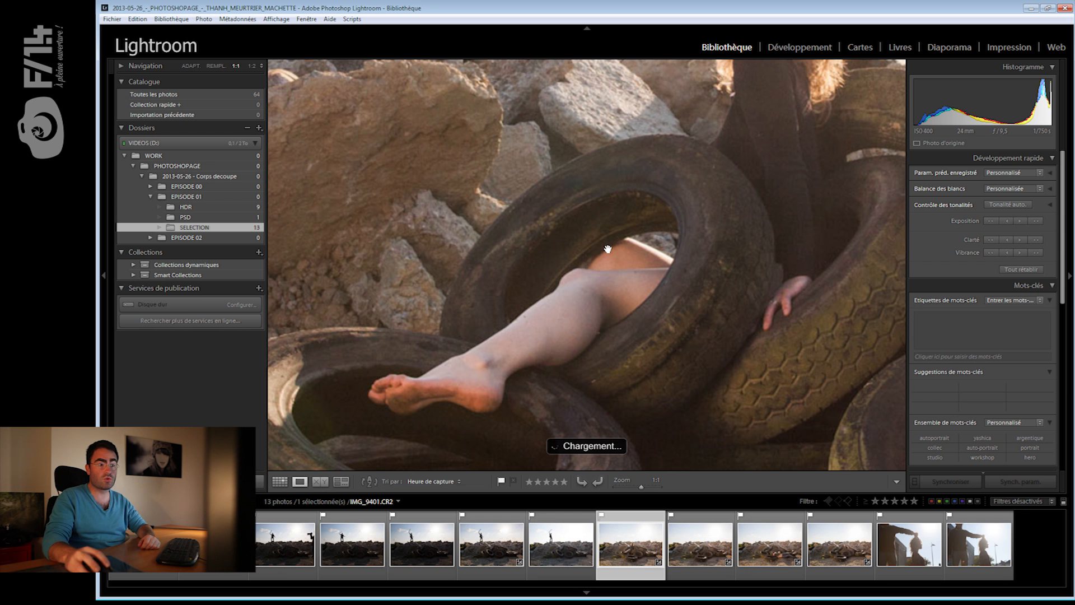
click(608, 269)
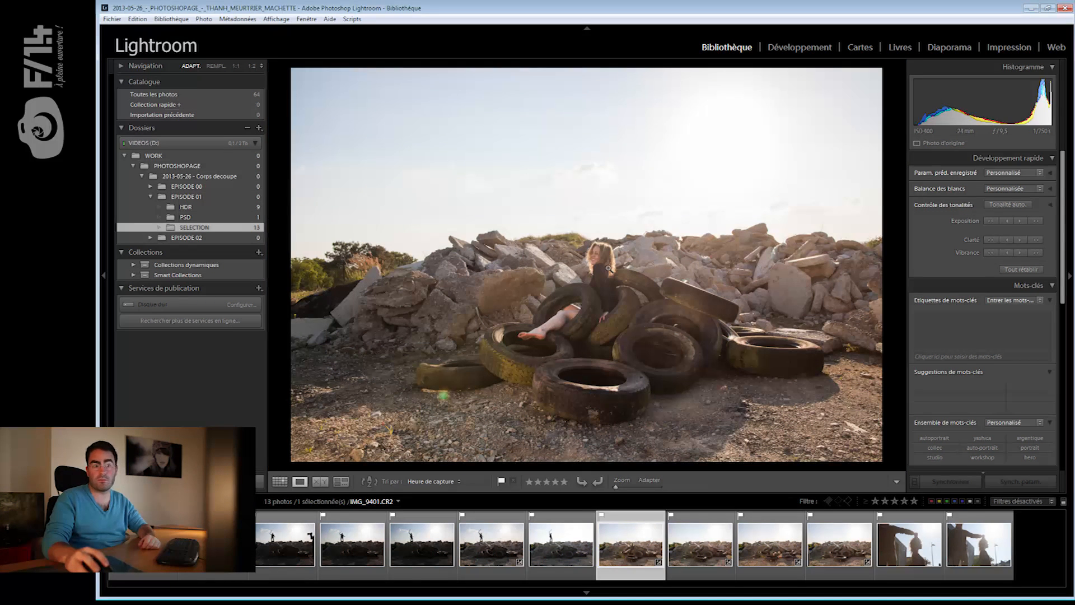
Review IMG_9383, the tyre-pile shots up to IMG_9407 and the two backlit silhouette photos
click(536, 536)
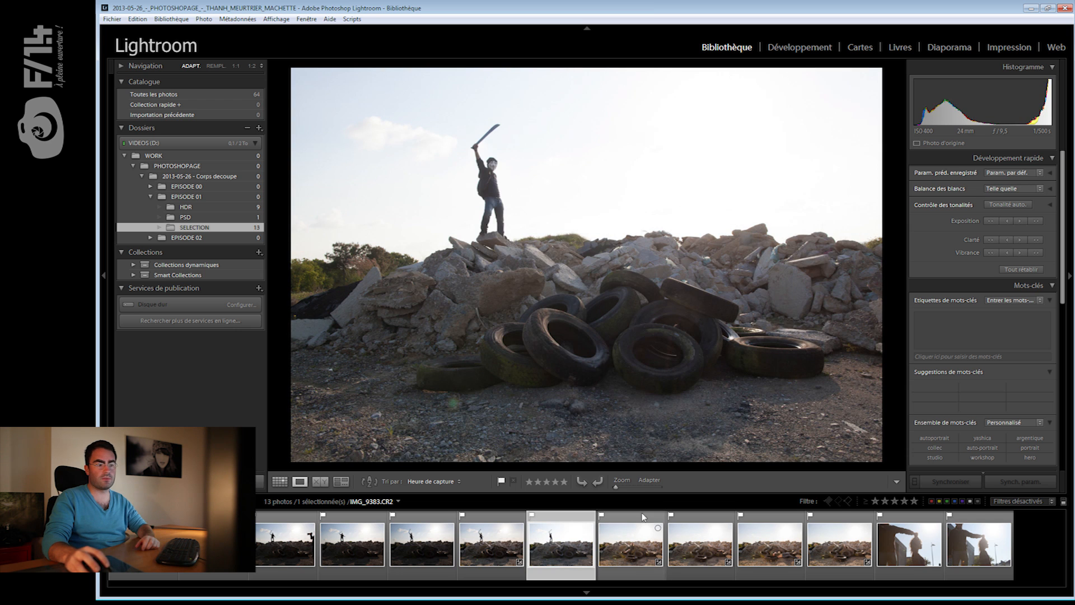
click(635, 542)
click(700, 542)
click(778, 541)
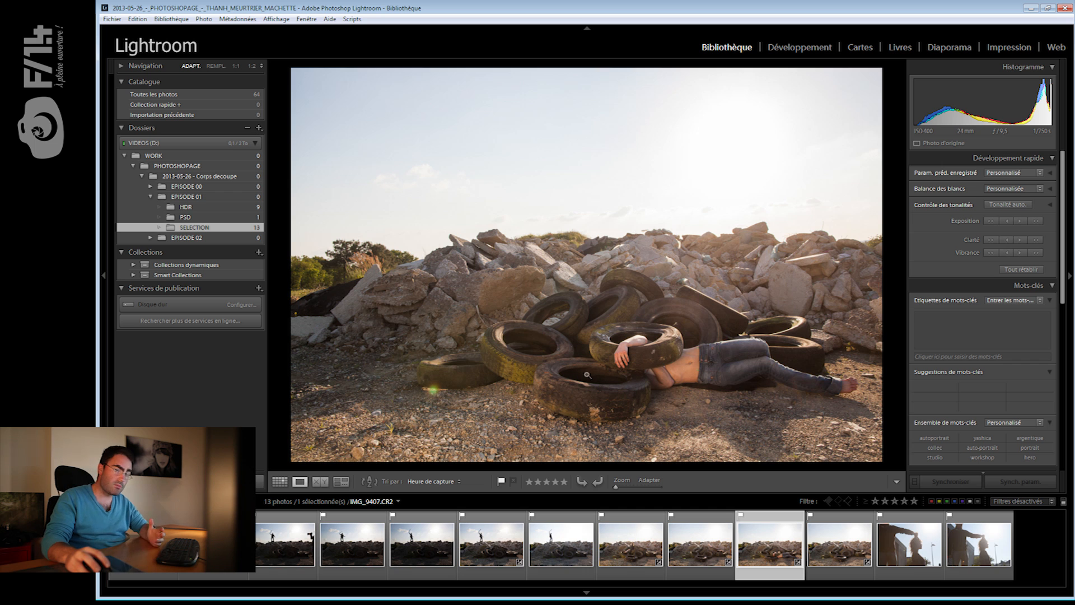
click(909, 542)
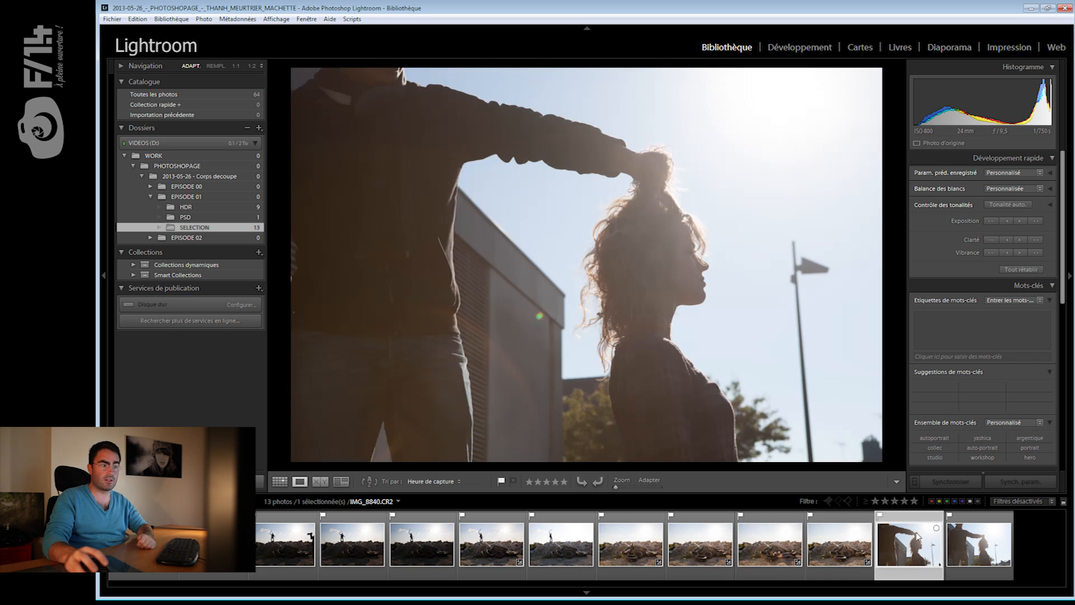
click(973, 540)
click(900, 531)
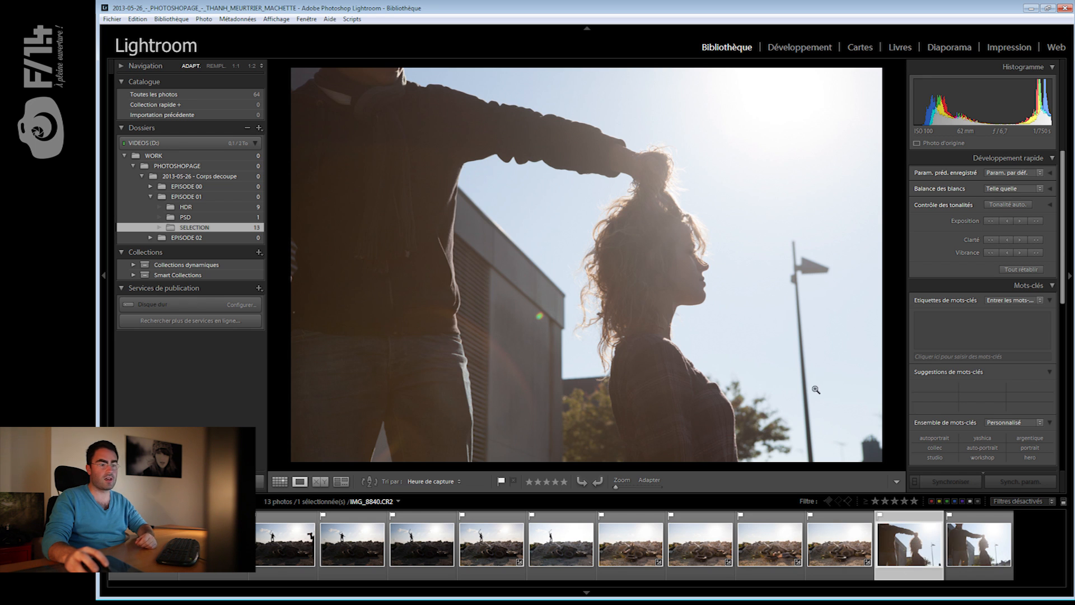
Show the selection as a thumbnail grid and examine the EXIF exposure metadata of IMG_9401 and its neighbouring shots
key(g)
scroll(507, 305, up, 2)
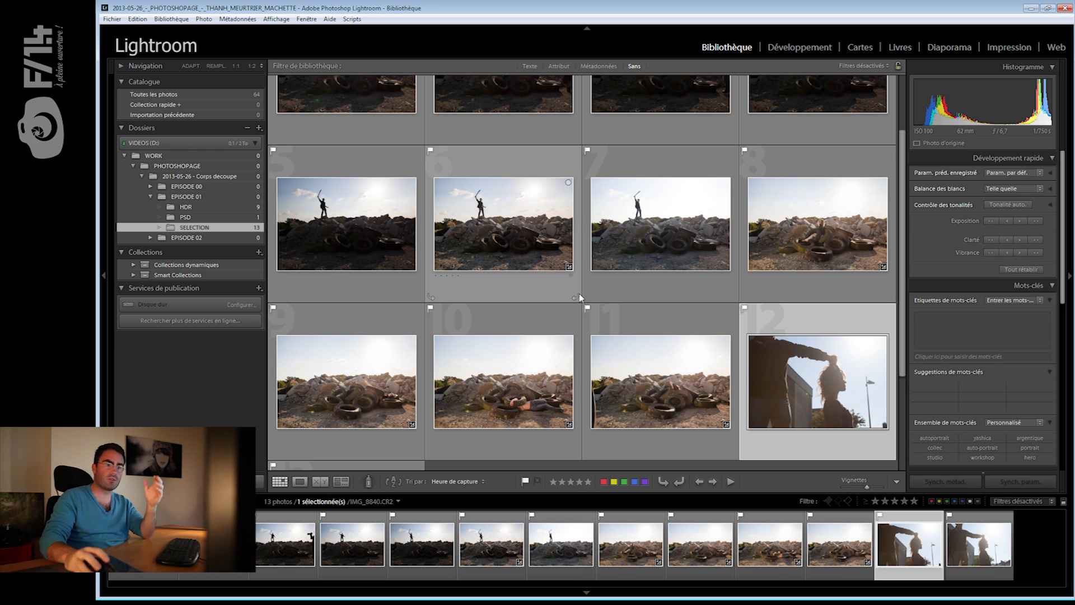
click(881, 204)
scroll(986, 336, down, 5)
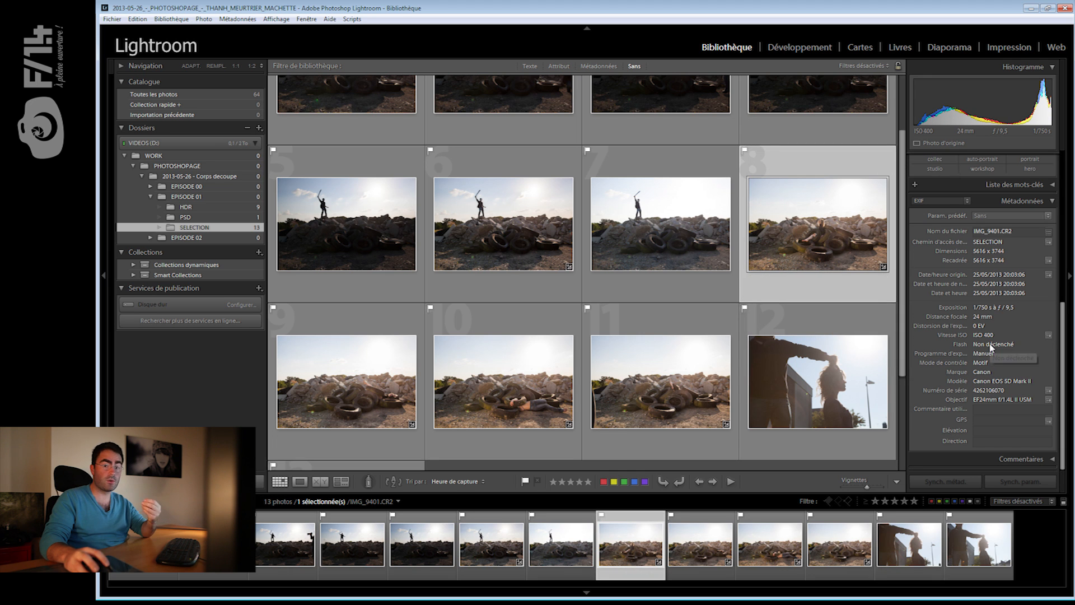
scroll(992, 353, up, 1)
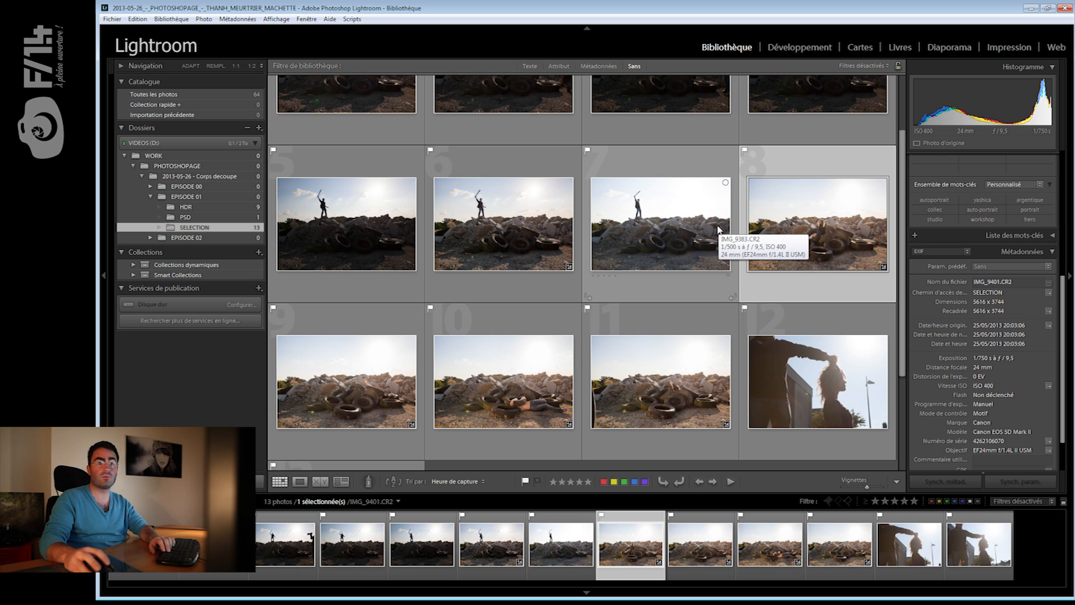
key(Right)
key(Right)
key(Right)
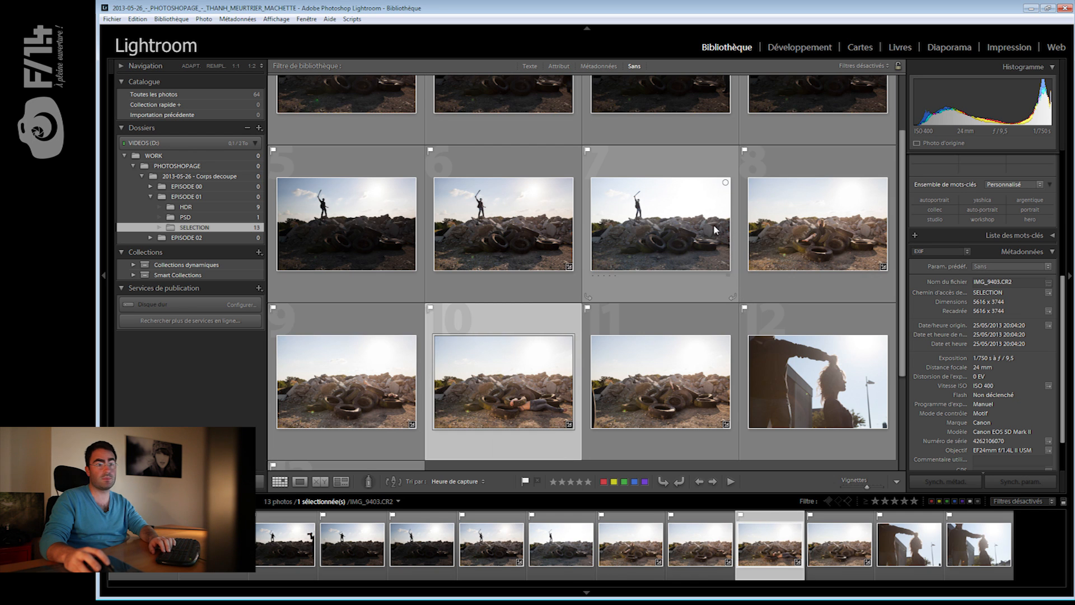
key(Left)
key(Left)
key(Left)
key(Left)
key(Left)
key(Left)
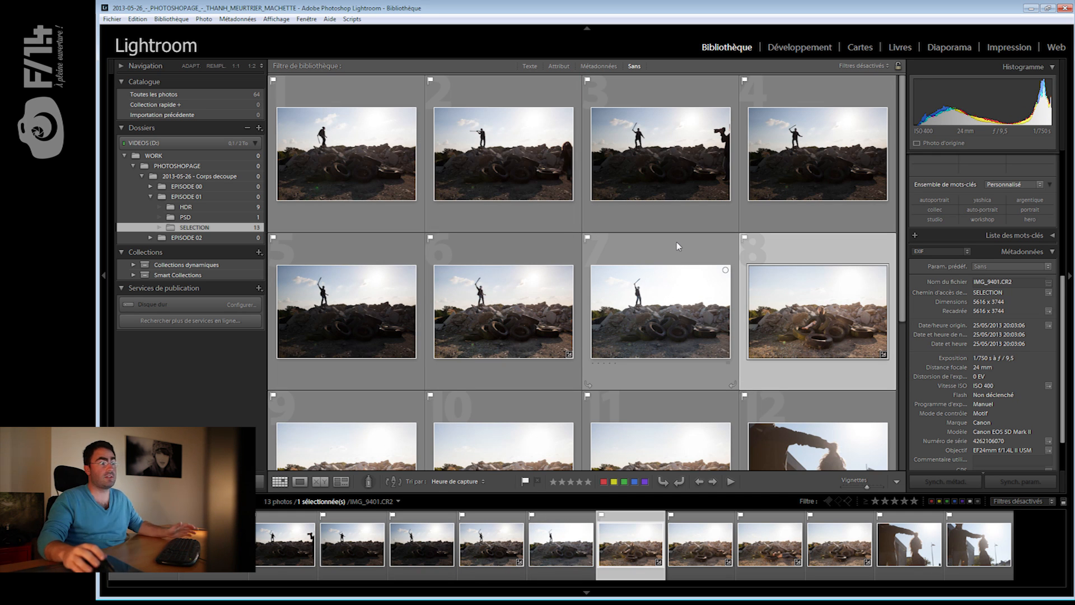
Compare IMG_9383, IMG_9382 and IMG_9401 at full-frame size
double_click(699, 312)
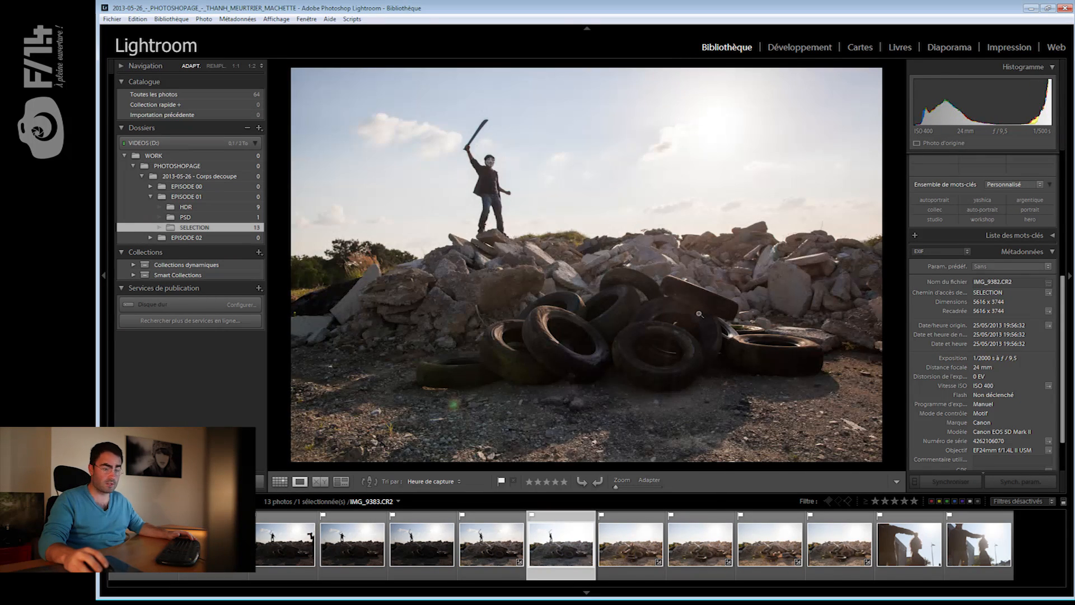
key(Left)
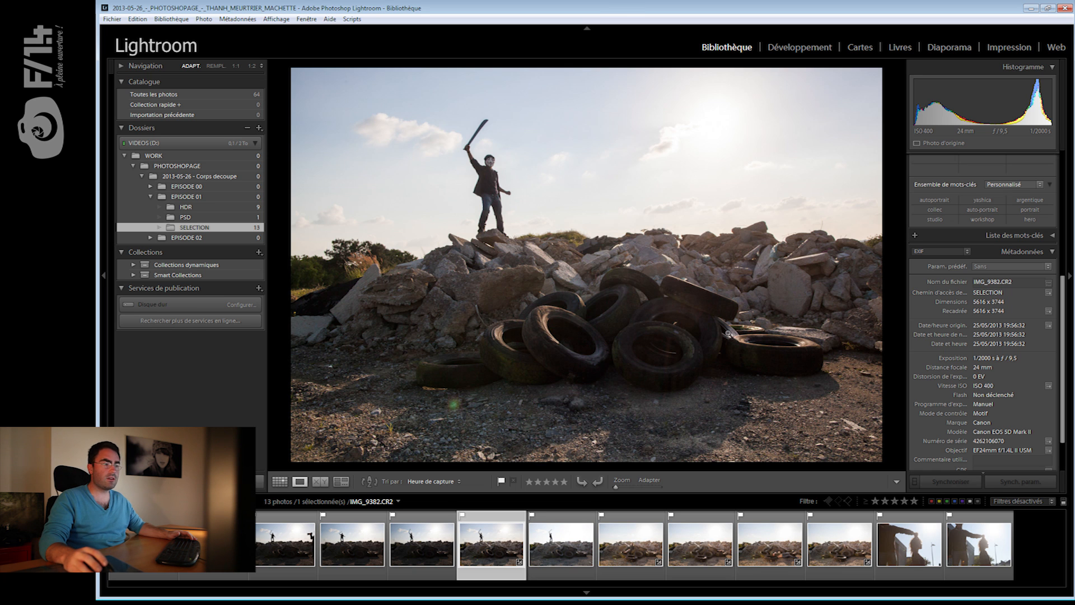
key(Right)
key(Right)
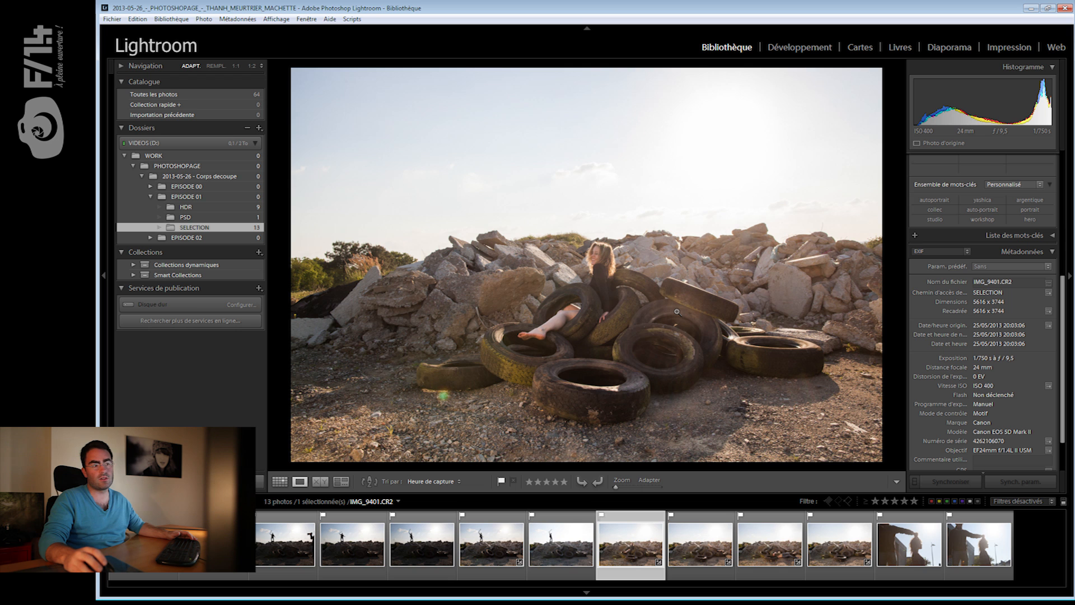
key(Left)
key(Left)
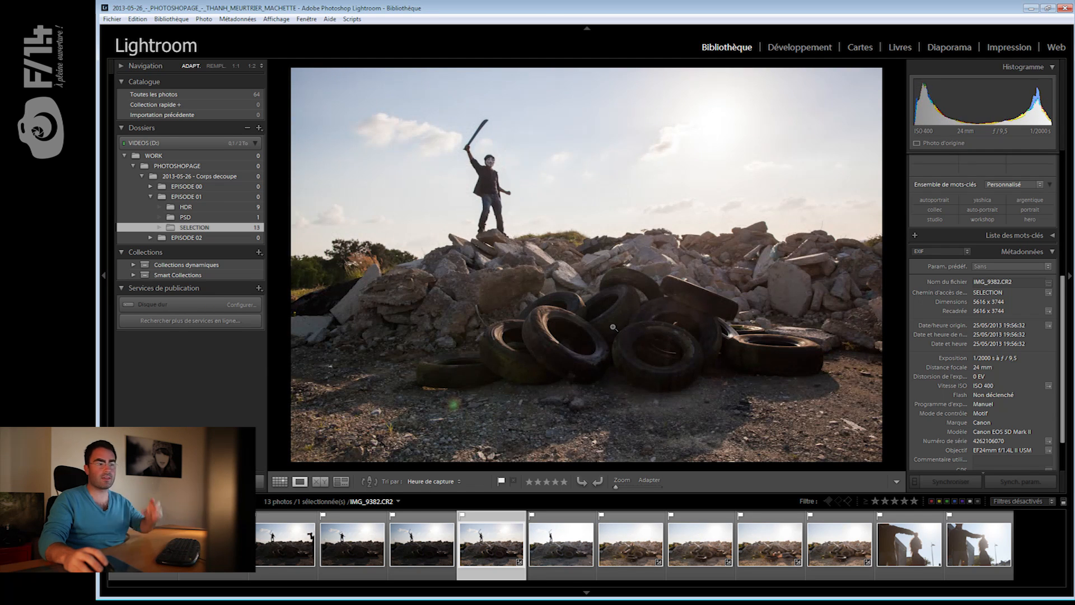
Rate IMG_9382, IMG_9401, IMG_9403, IMG_9407 and IMG_9411 with one star each
key(1)
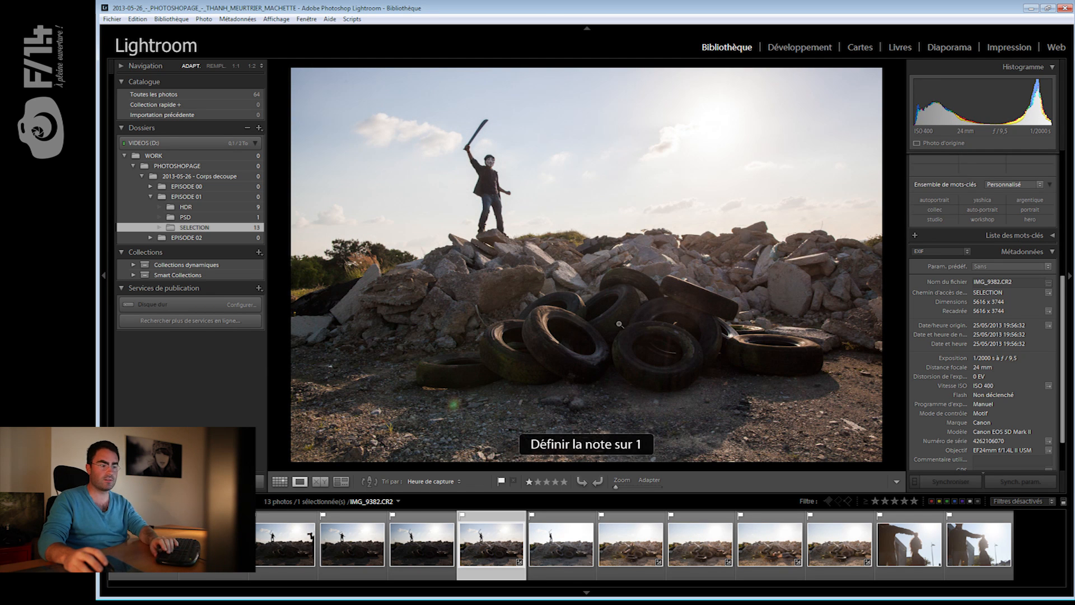
click(629, 543)
key(1)
click(685, 543)
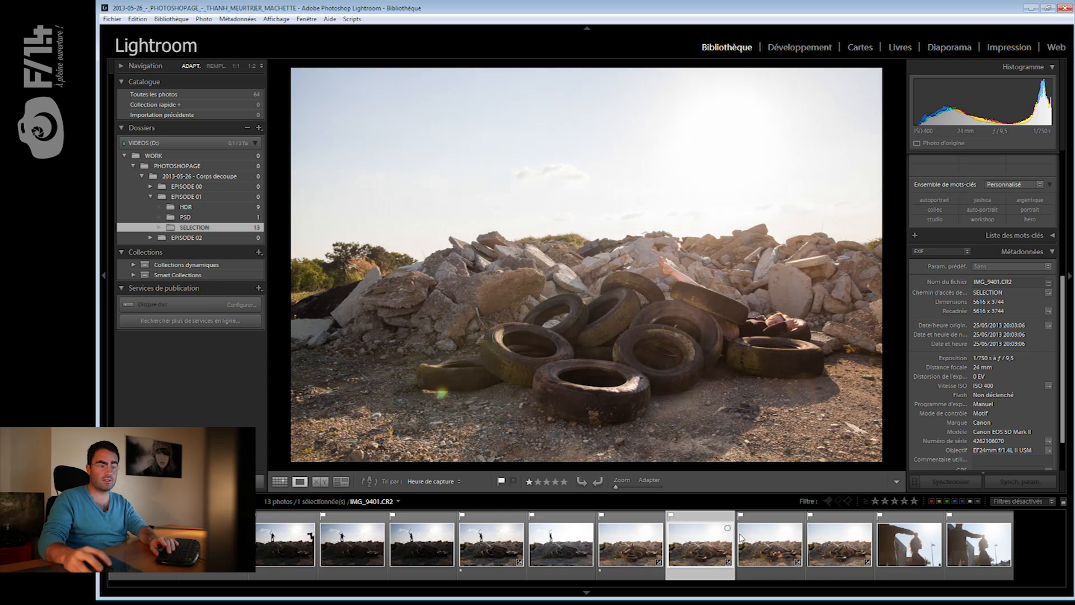
key(1)
key(1)
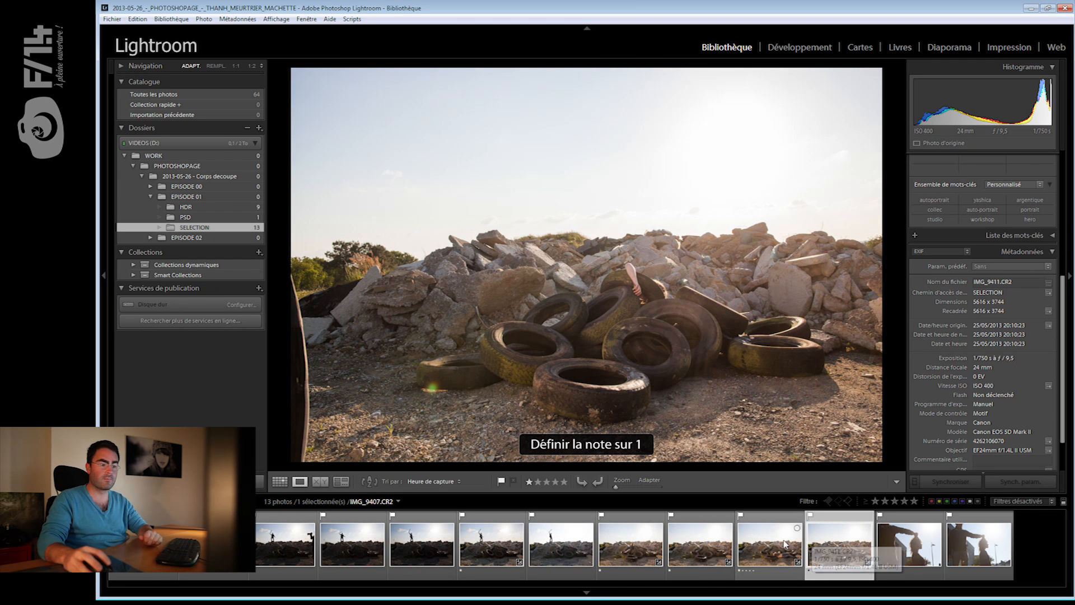
Select the five one-star photos and open them together as layers in Photoshop
shift+click(650, 550)
ctrl+click(511, 553)
key(g)
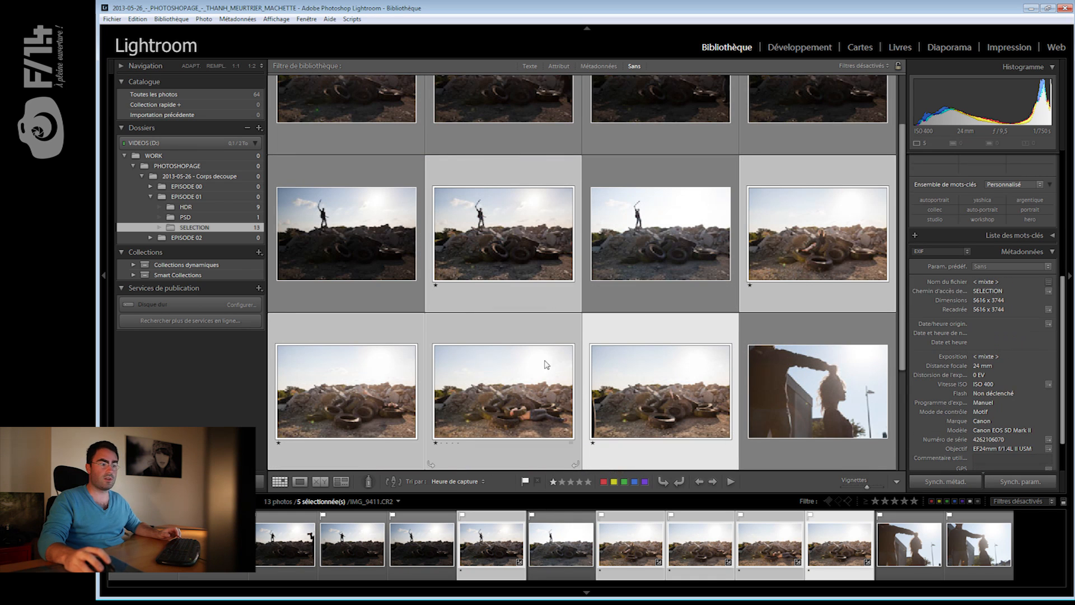
right_click(518, 256)
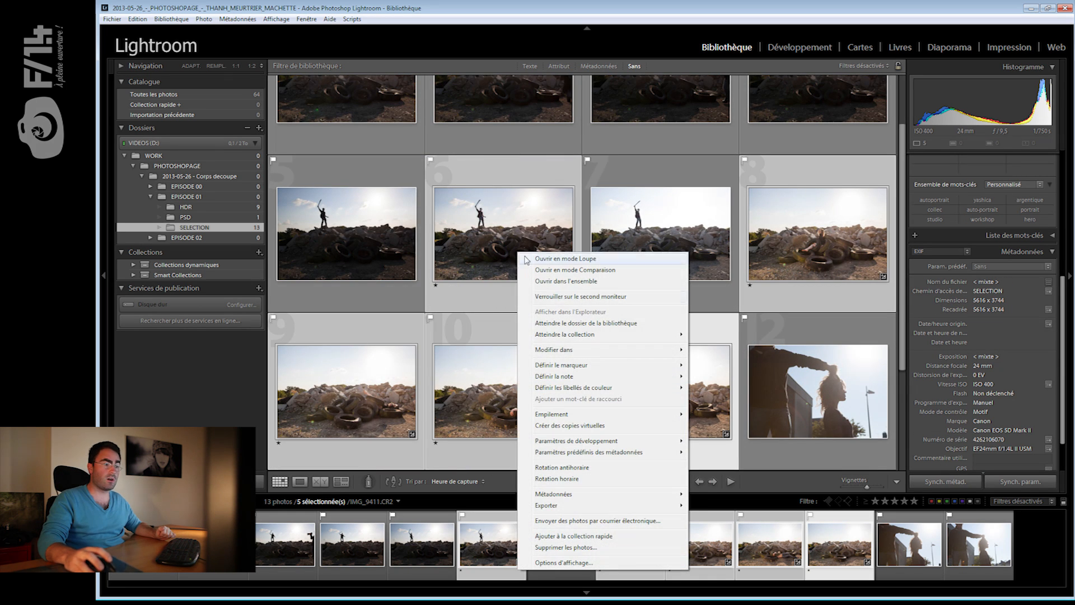
mouse_move(583, 353)
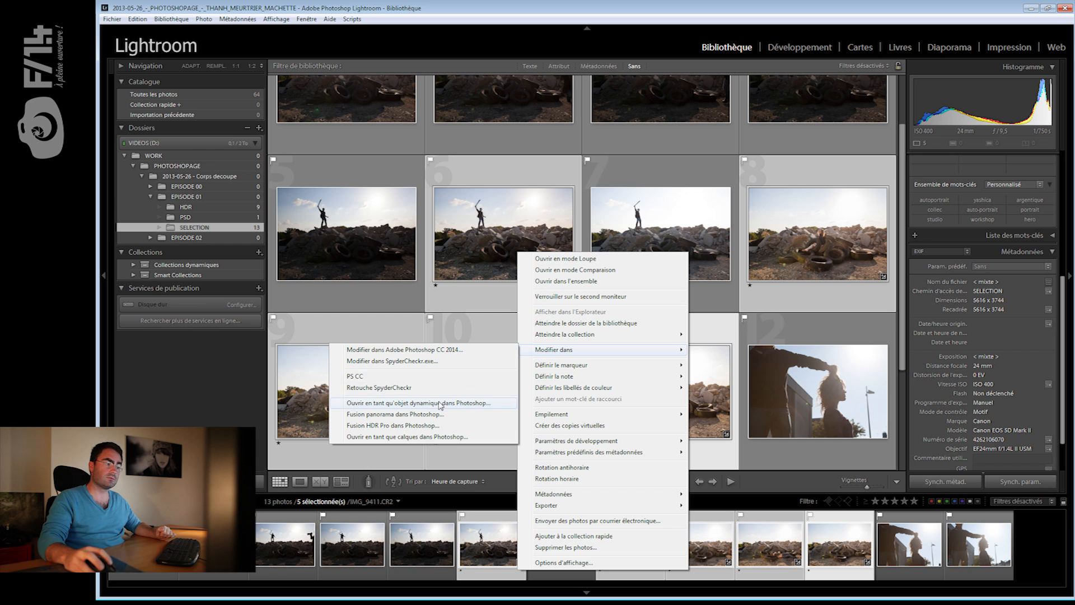
click(407, 437)
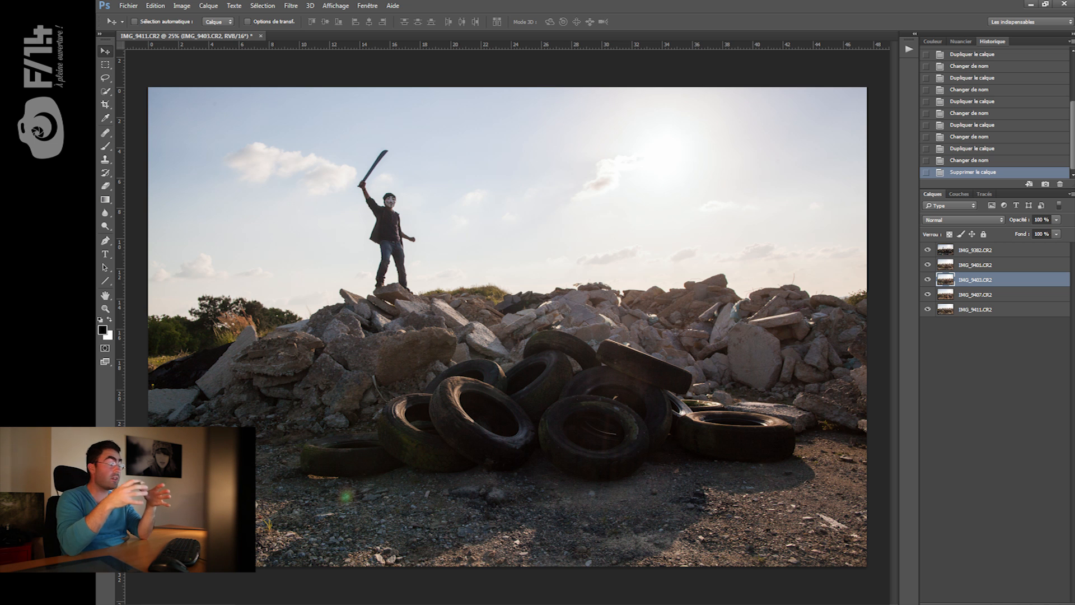
Toggle the visibility of the upper photo layers to examine how well IMG_9403, IMG_9407 and IMG_9411 line up
drag(928, 250, 924, 267)
click(927, 278)
click(927, 279)
click(927, 279)
click(926, 278)
click(925, 279)
click(928, 279)
click(929, 280)
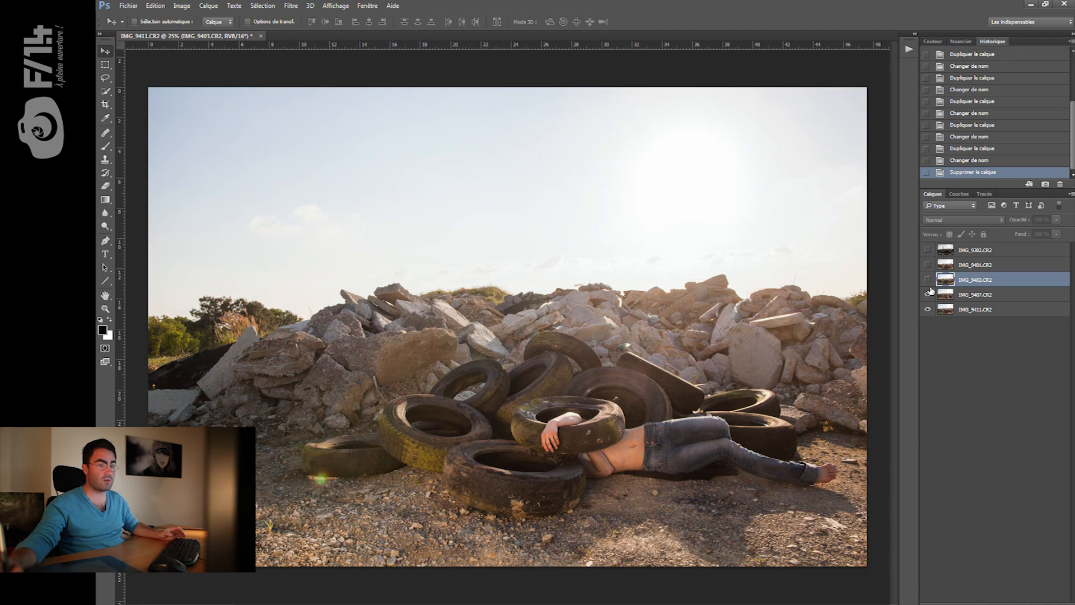
click(927, 294)
click(927, 294)
click(927, 294)
click(926, 294)
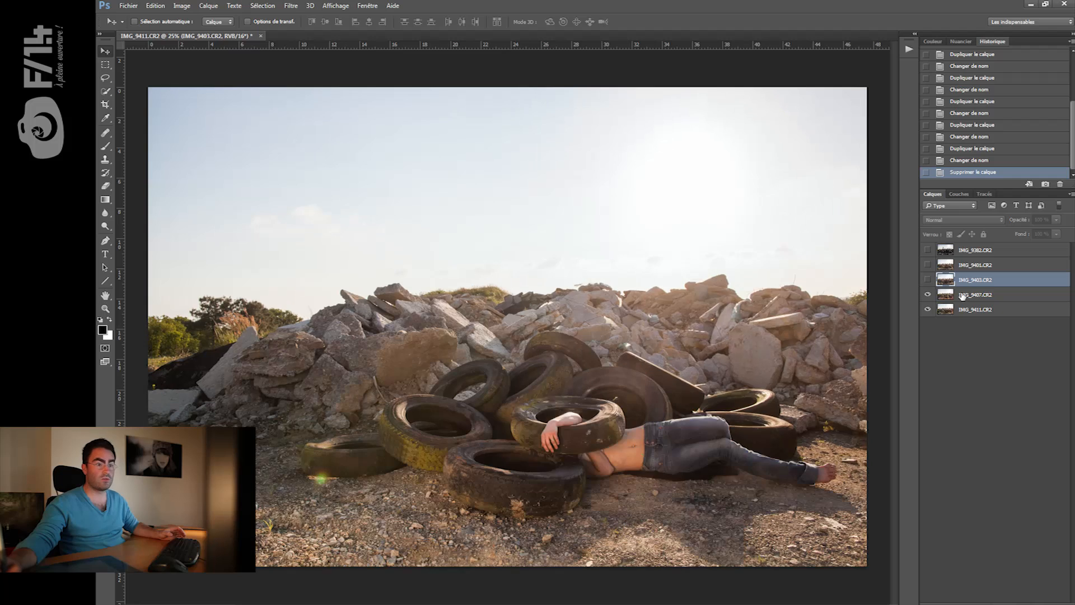
drag(929, 279, 929, 251)
Select all five photo layers, from IMG_9382 to IMG_9411, and auto-align them with the Automatic projection
click(965, 252)
shift+click(987, 308)
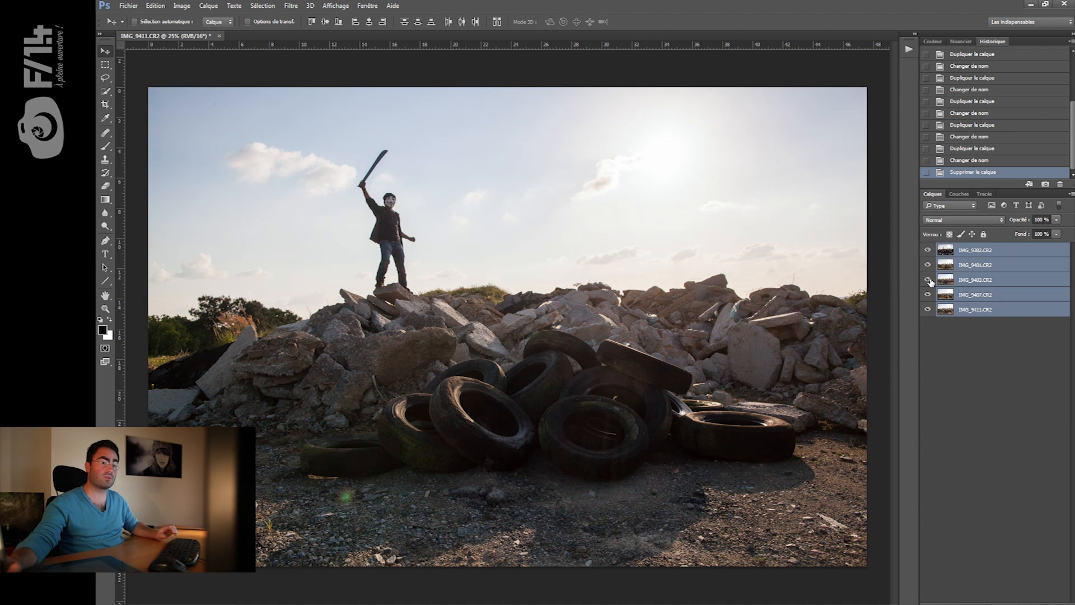
click(983, 253)
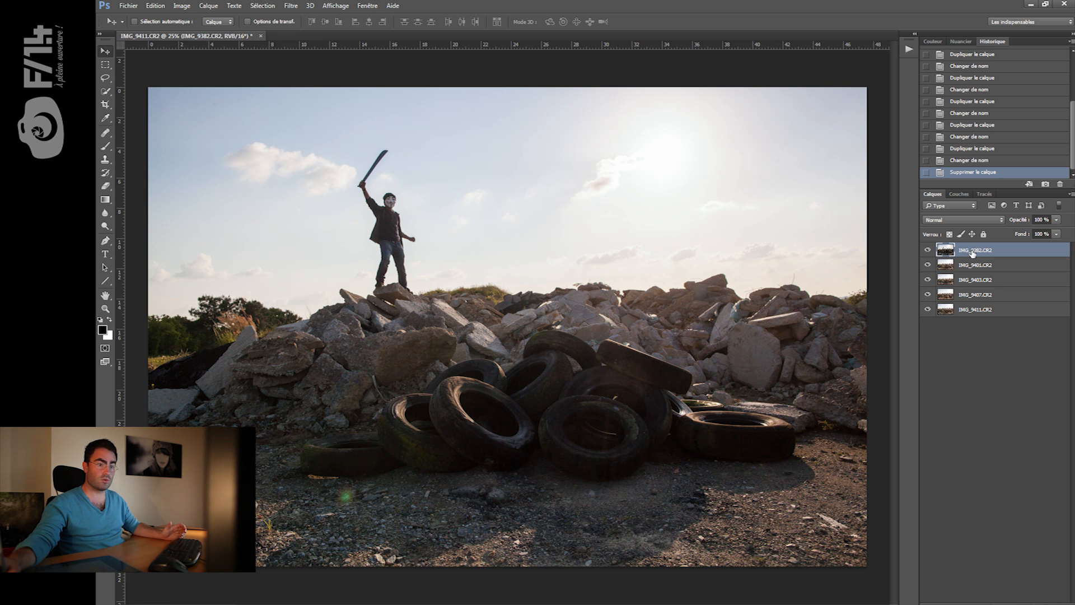
shift+click(981, 312)
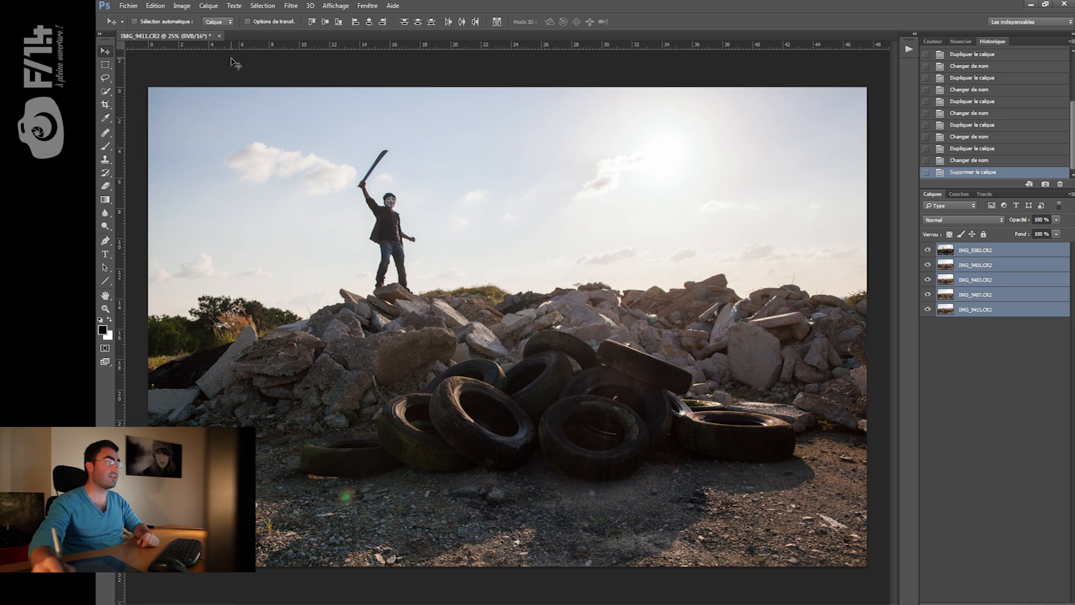
click(162, 9)
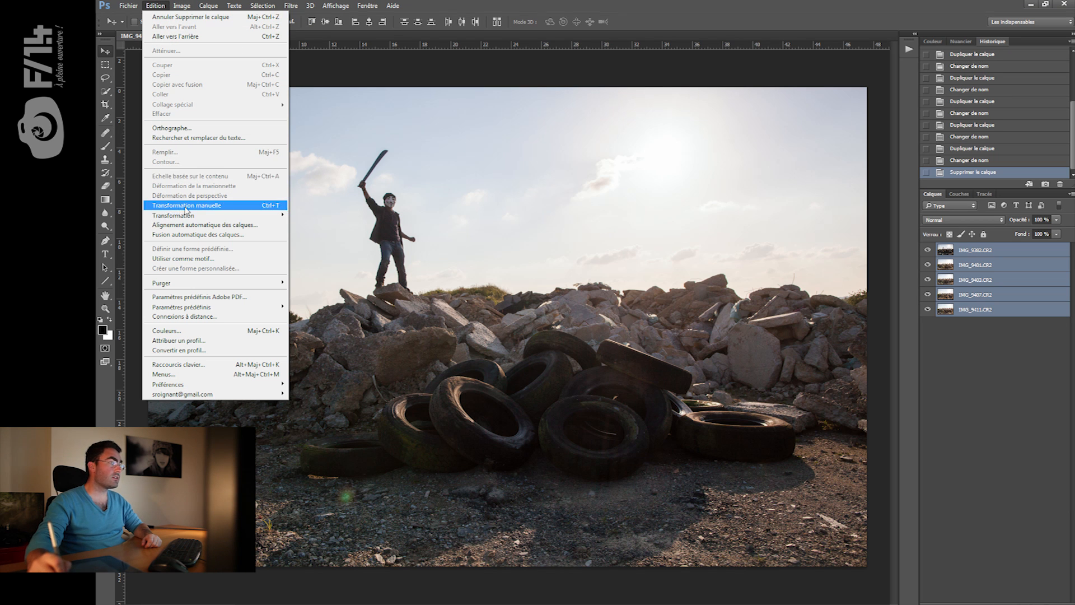
click(219, 224)
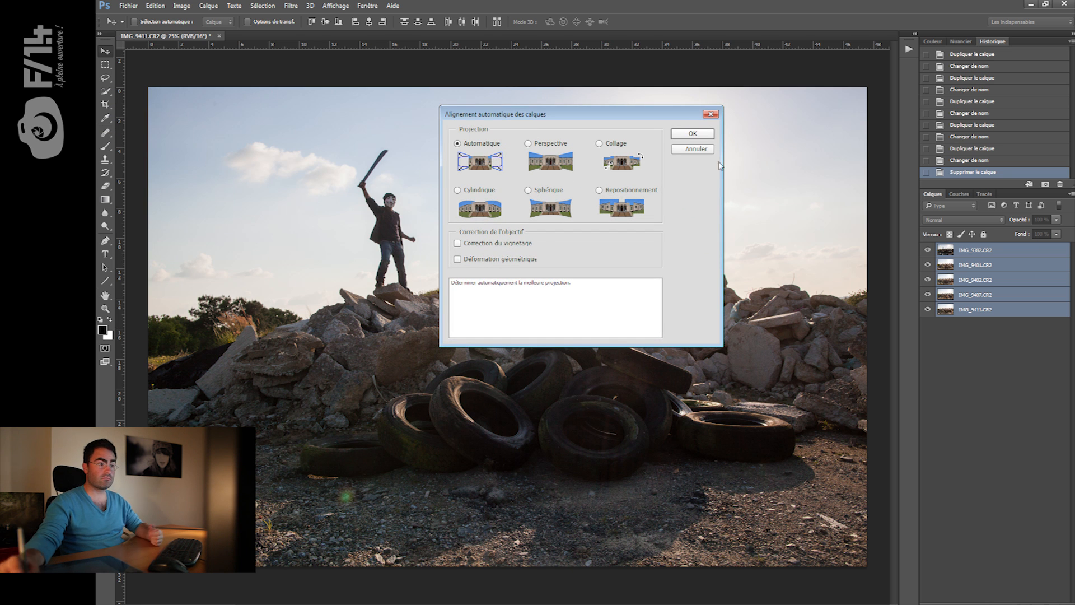
click(675, 132)
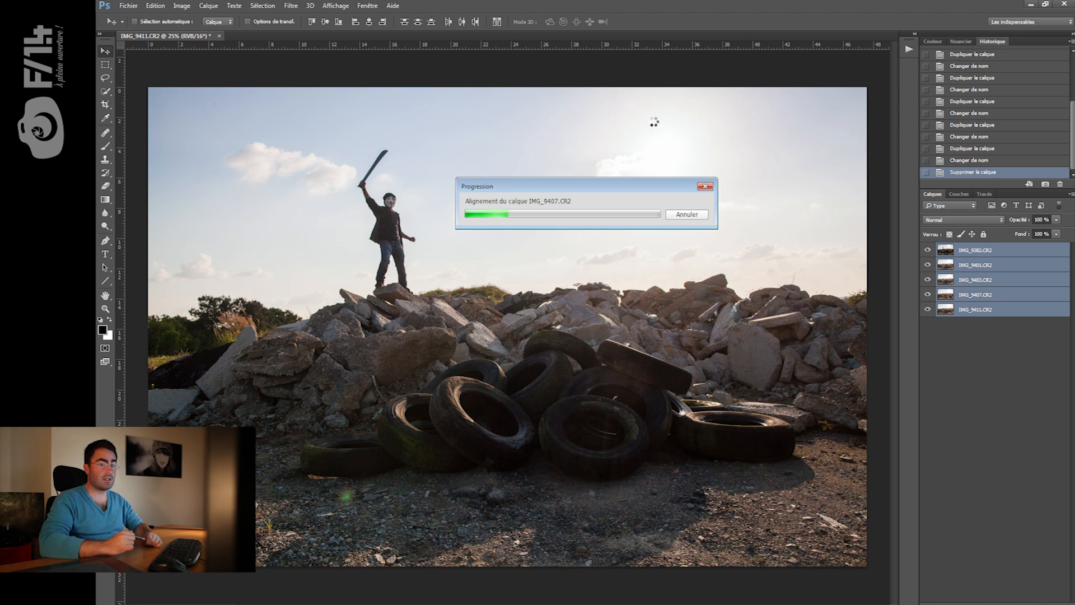
Hide and show the photo layers one after another to check their alignment, ending with all of them displayed
click(968, 266)
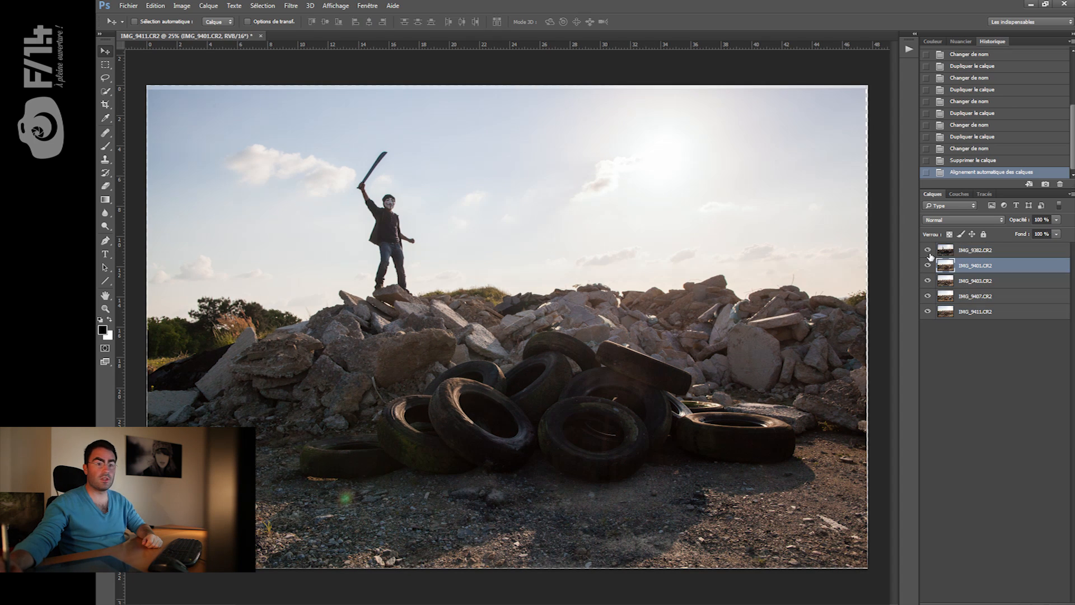
click(928, 250)
click(928, 266)
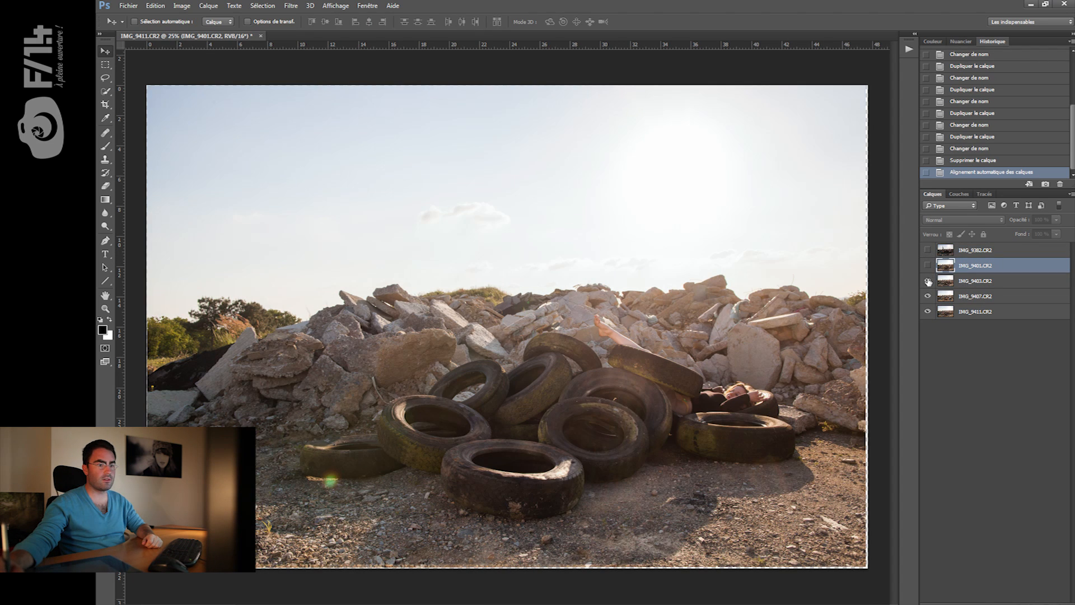
click(928, 281)
click(929, 253)
click(929, 255)
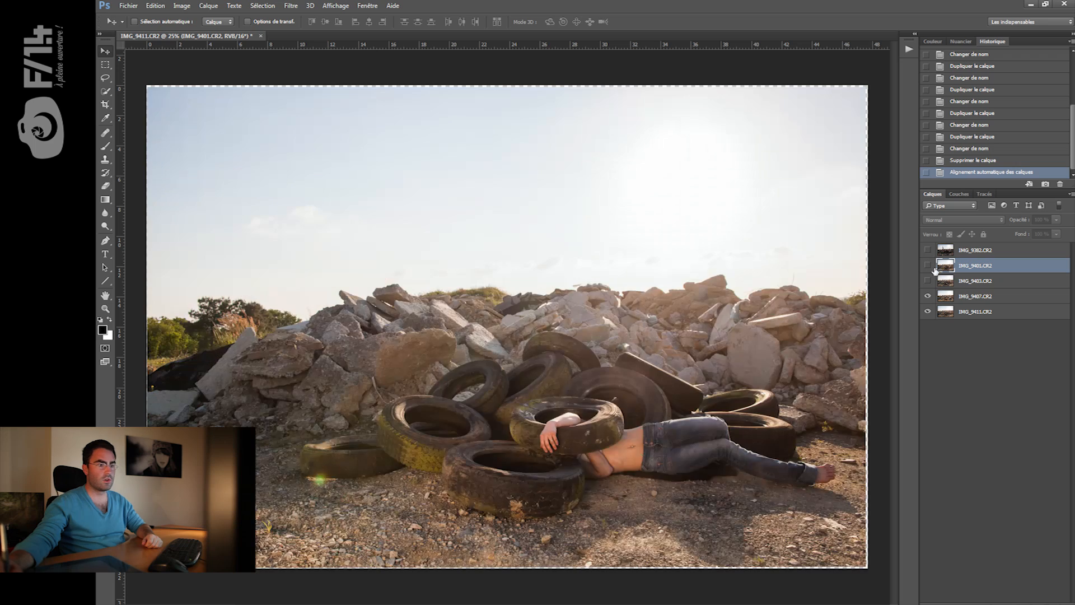
click(929, 296)
click(929, 296)
click(929, 281)
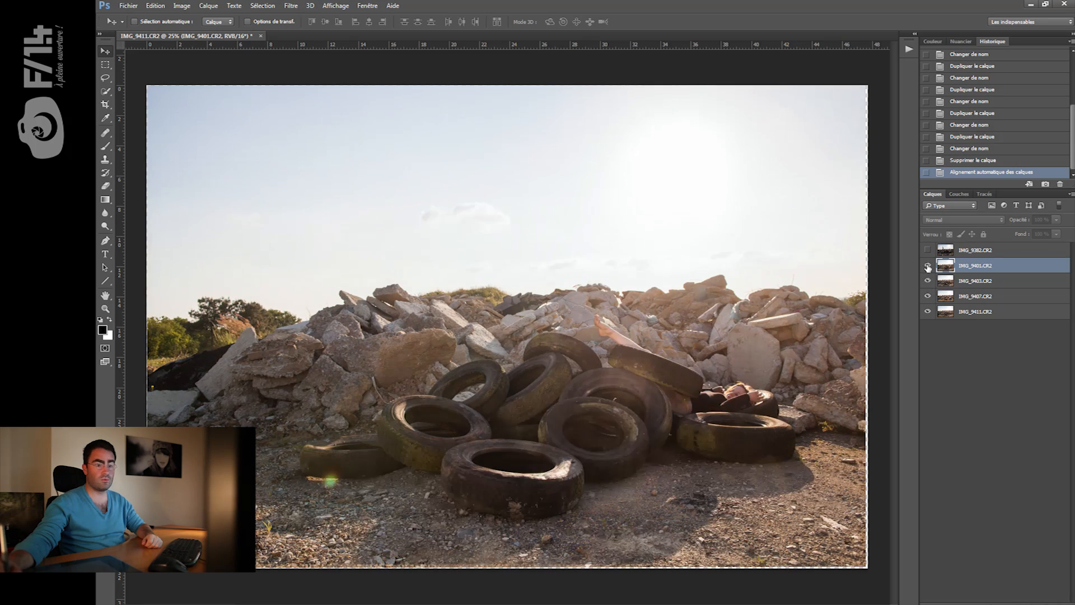
click(928, 266)
click(929, 251)
drag(928, 281, 929, 250)
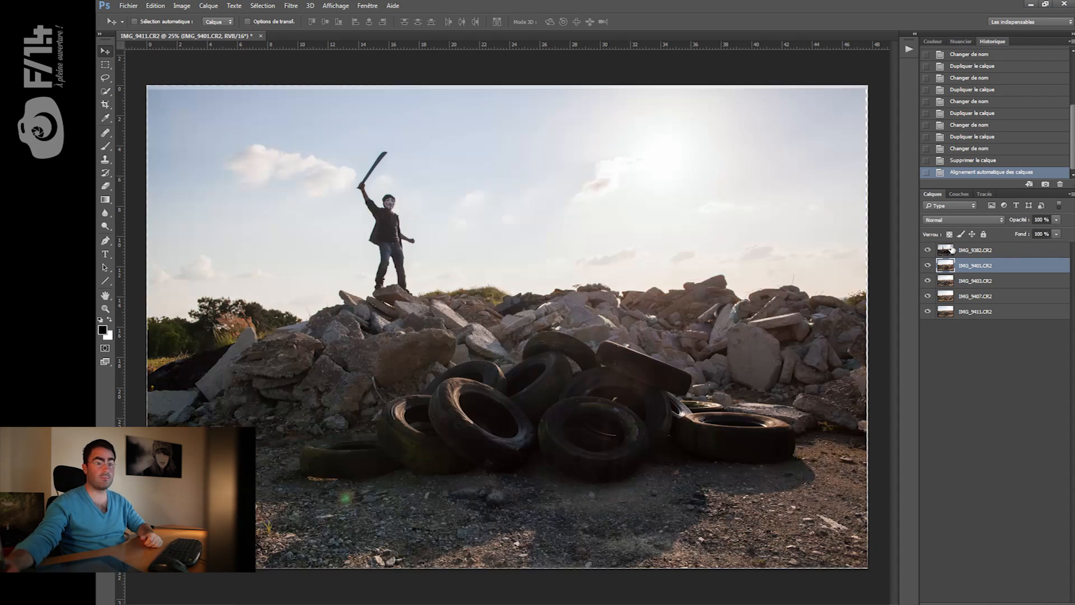
Move the IMG_9382 layer to the bottom of the stack and hide the photo layers above it
drag(927, 297, 926, 274)
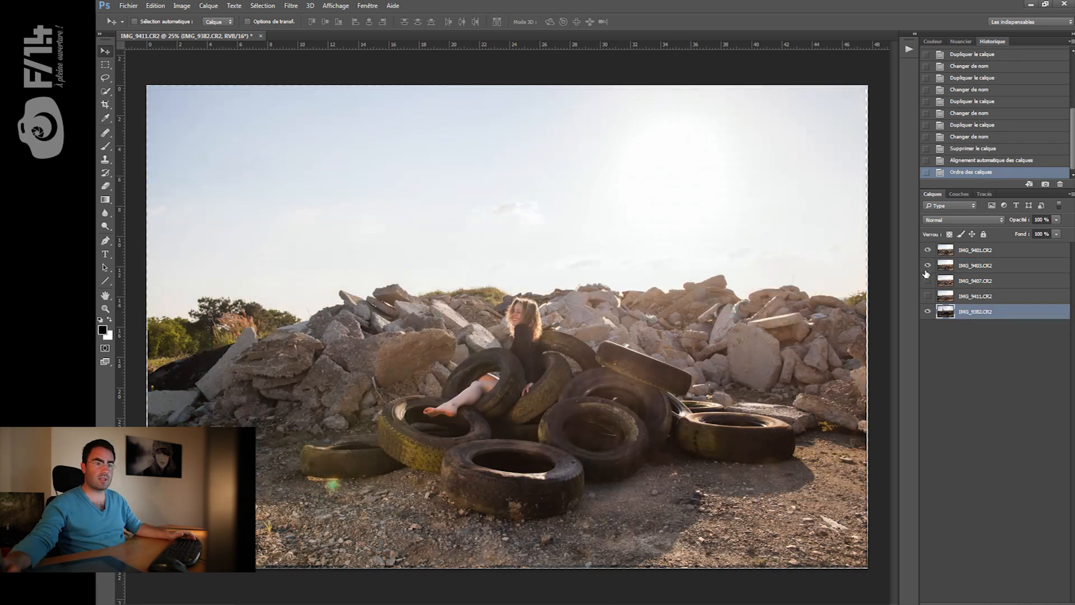
click(929, 251)
click(928, 252)
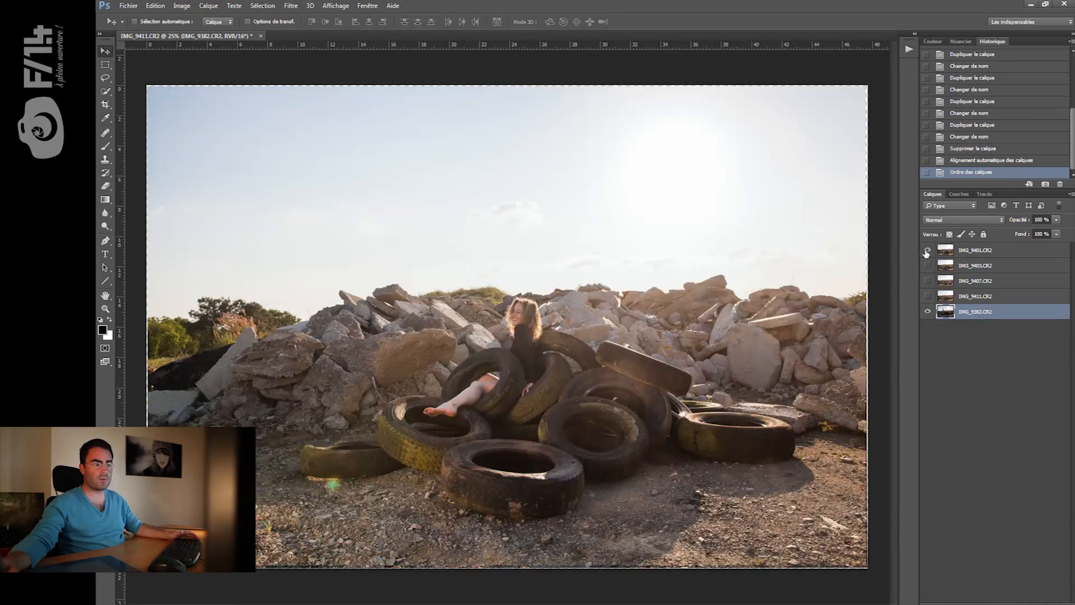
Show IMG_9403, IMG_9407 and IMG_9411 in turn above IMG_9382 to examine the body parts in each photo
click(927, 266)
click(927, 266)
click(927, 265)
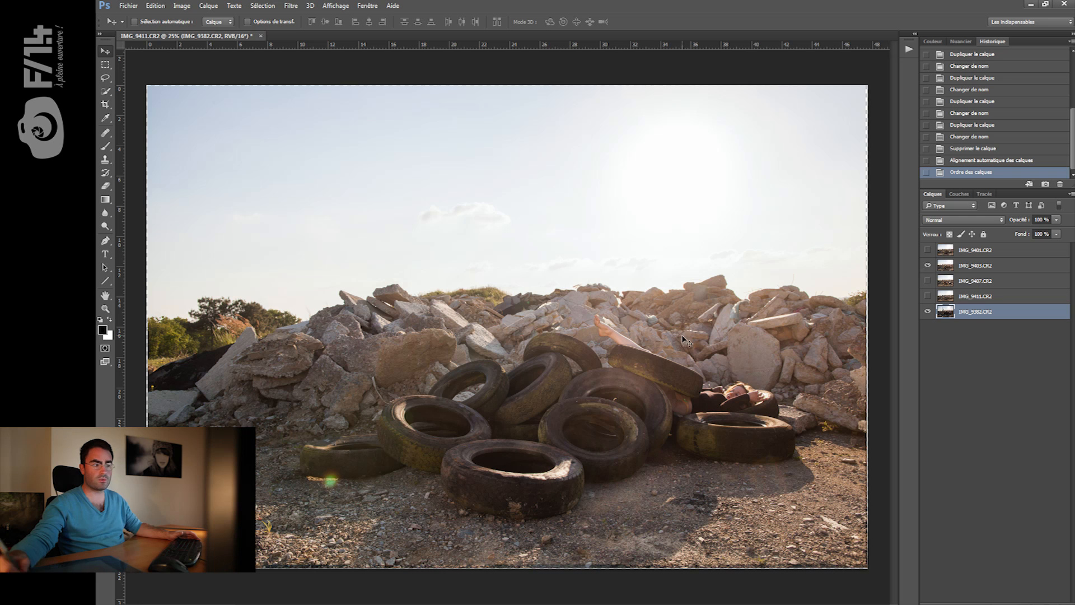
click(928, 266)
click(927, 280)
click(927, 280)
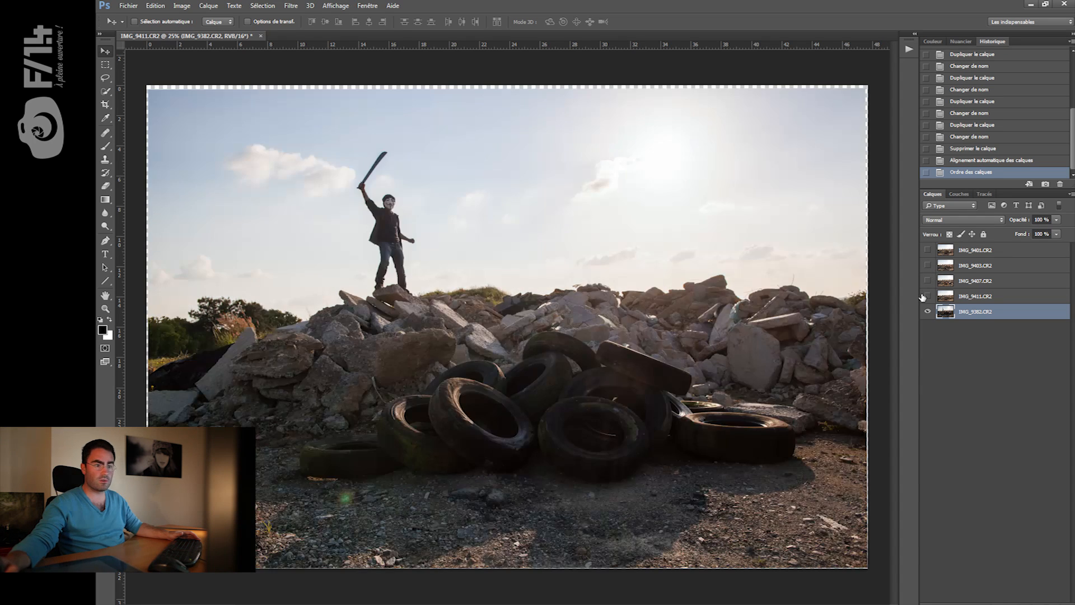
click(927, 296)
click(929, 265)
click(928, 265)
click(928, 266)
click(929, 265)
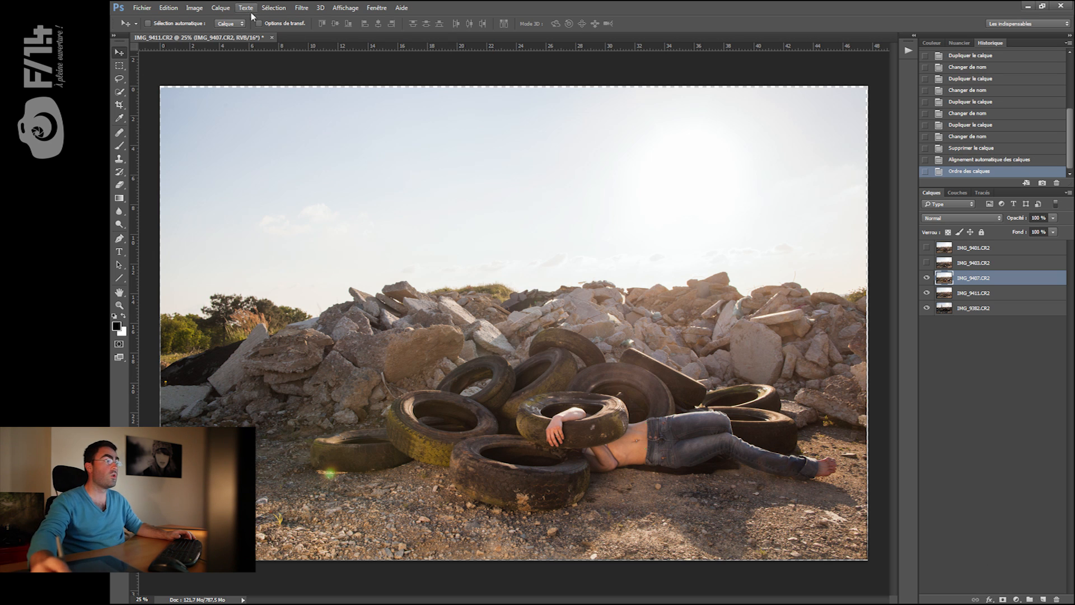
Add a layer mask that reveals everything to the IMG_9407 layer
click(220, 8)
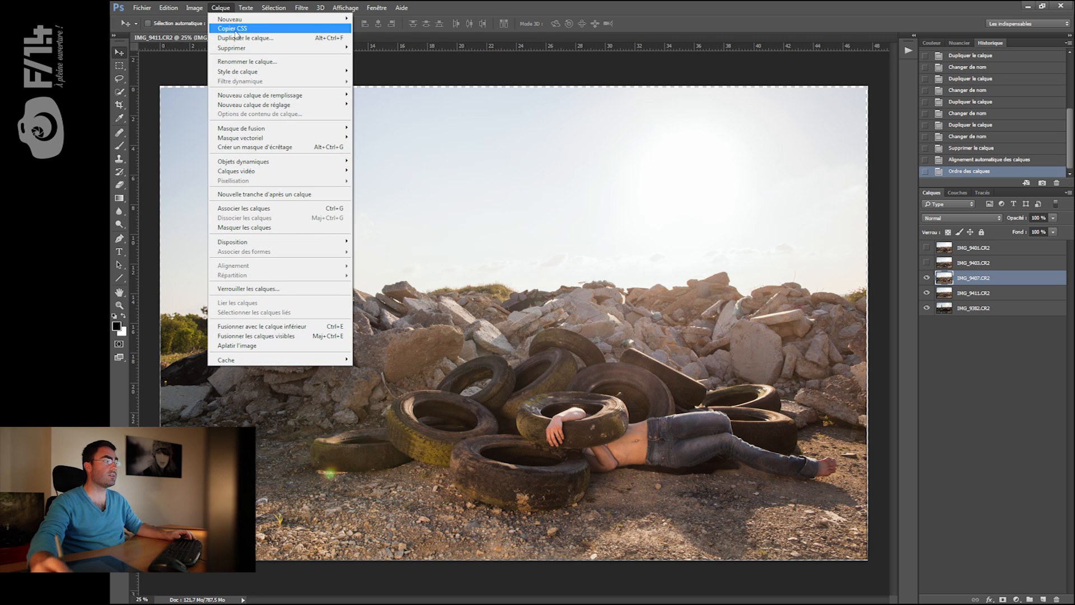
mouse_move(283, 129)
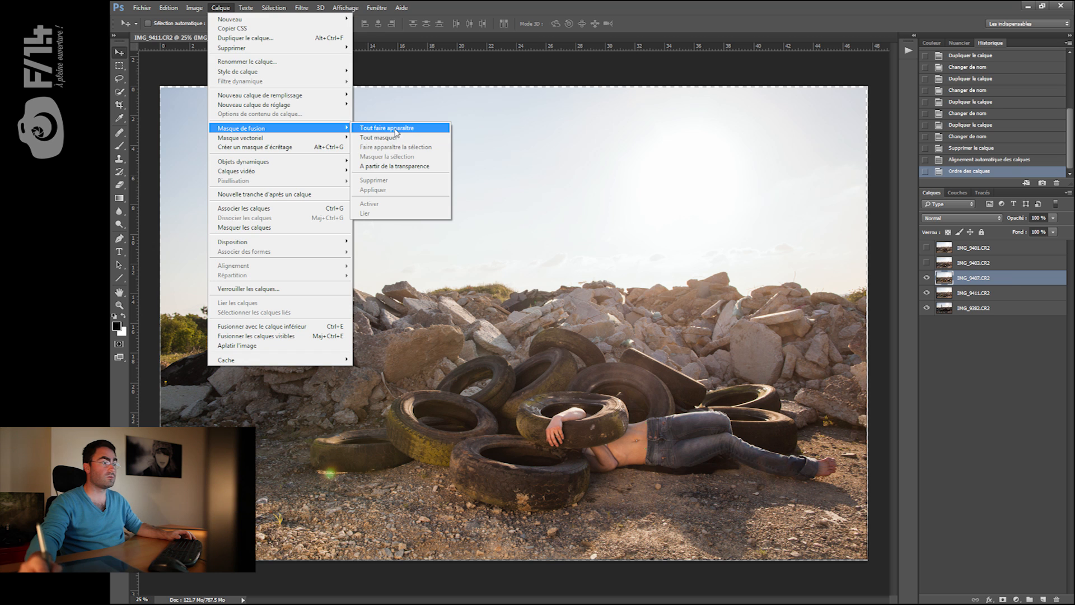
click(399, 128)
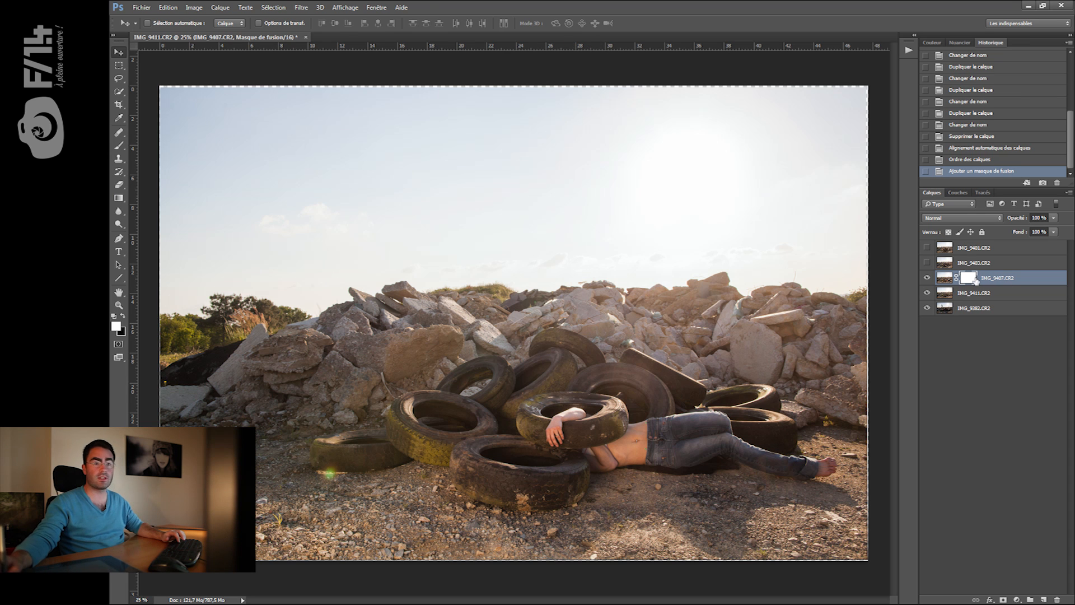
Pick the Brush tool and inspect IMG_9407's layer mask on its own, returning to the image with only that layer displayed
key(b)
drag(559, 421, 553, 421)
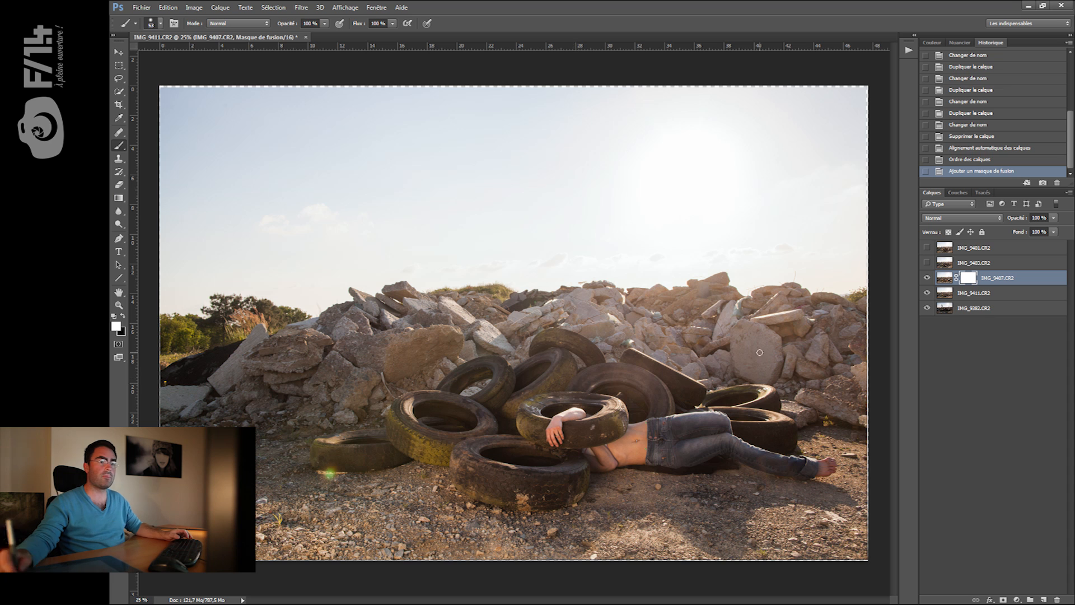
alt+click(970, 278)
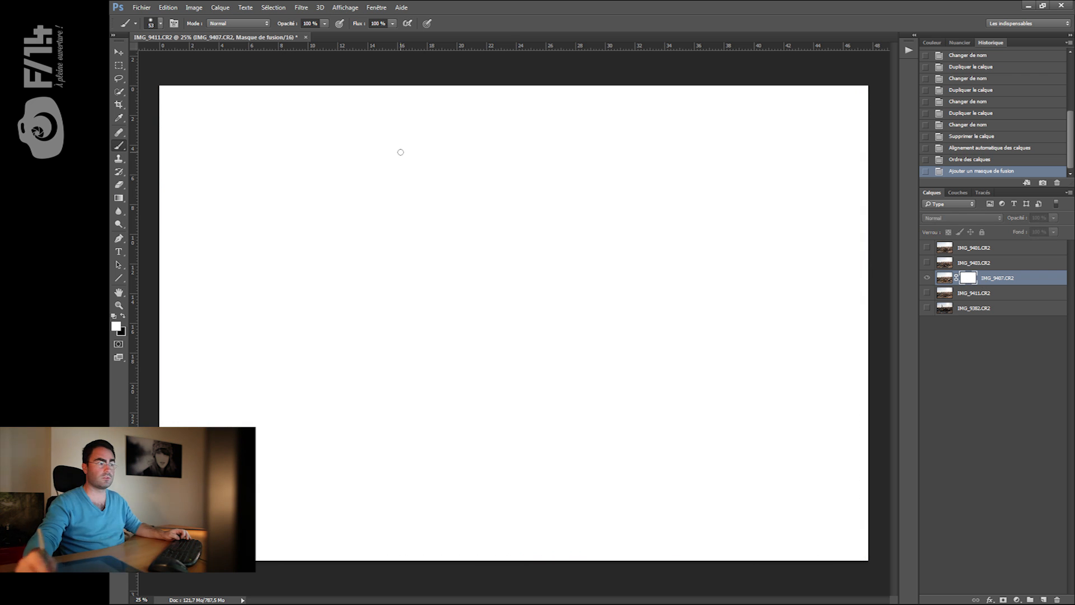
alt+click(969, 281)
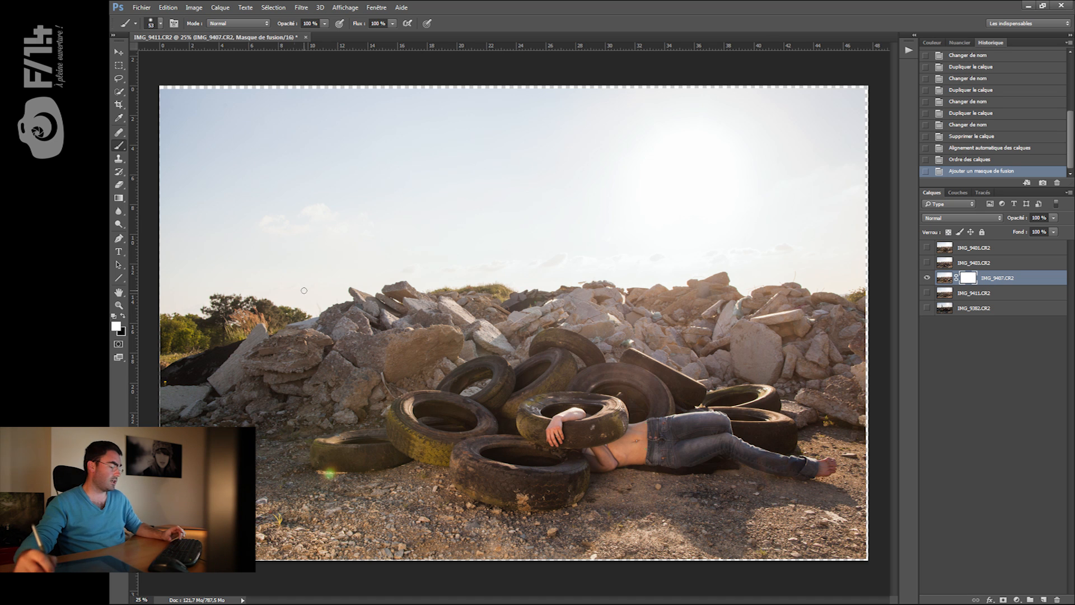
Paint three black test strokes on IMG_9407's mask across the rocks, the tyres and the ground
key(x)
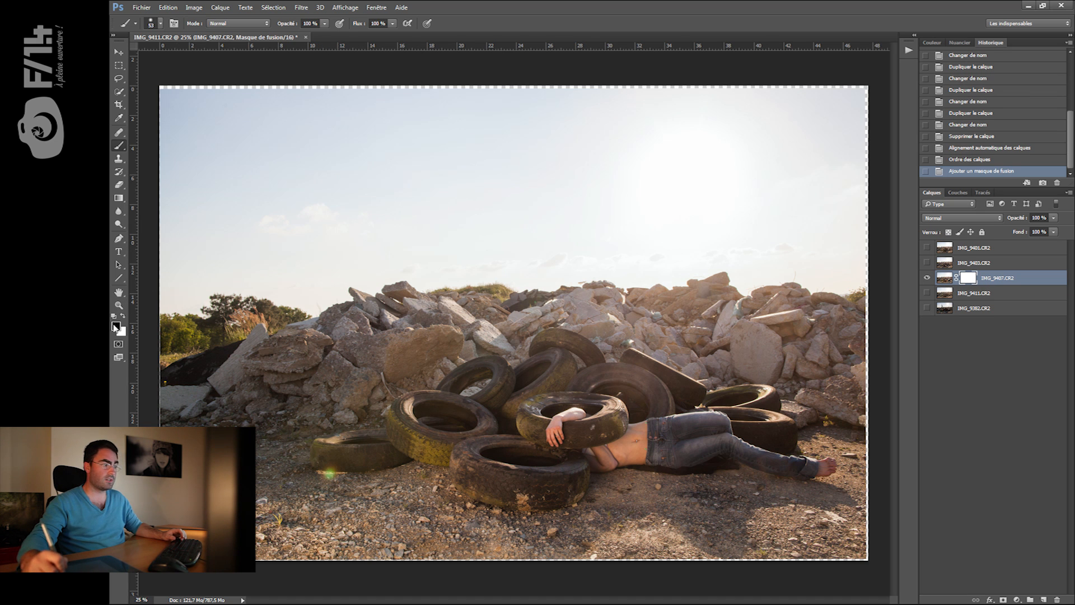
mouse_move(372, 335)
mouse_down()
mouse_move(362, 334)
mouse_move(612, 290)
mouse_up()
drag(554, 408, 639, 394)
mouse_move(406, 501)
mouse_down()
mouse_move(523, 486)
mouse_move(406, 506)
mouse_up()
Paint IMG_9407's mask white with an enlarged brush to restore the areas hidden by the test strokes
key(x)
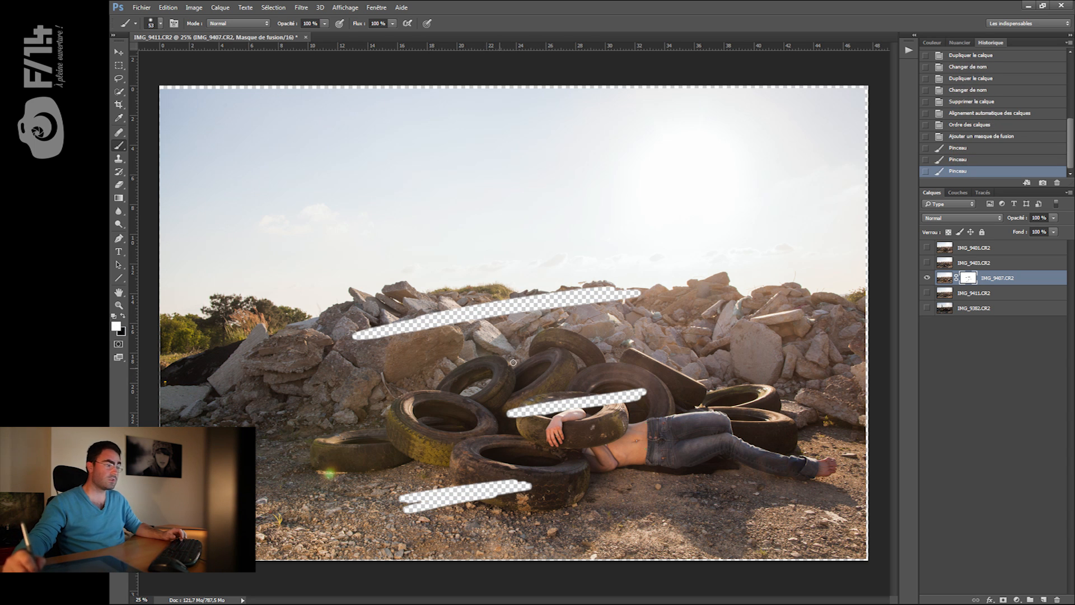
mouse_move(521, 311)
mouse_down()
mouse_move(425, 327)
mouse_move(565, 299)
mouse_move(381, 333)
mouse_move(554, 296)
mouse_up()
drag(462, 260, 548, 262)
mouse_move(697, 271)
mouse_down()
mouse_move(249, 352)
mouse_move(510, 431)
mouse_move(612, 434)
mouse_move(186, 495)
mouse_up()
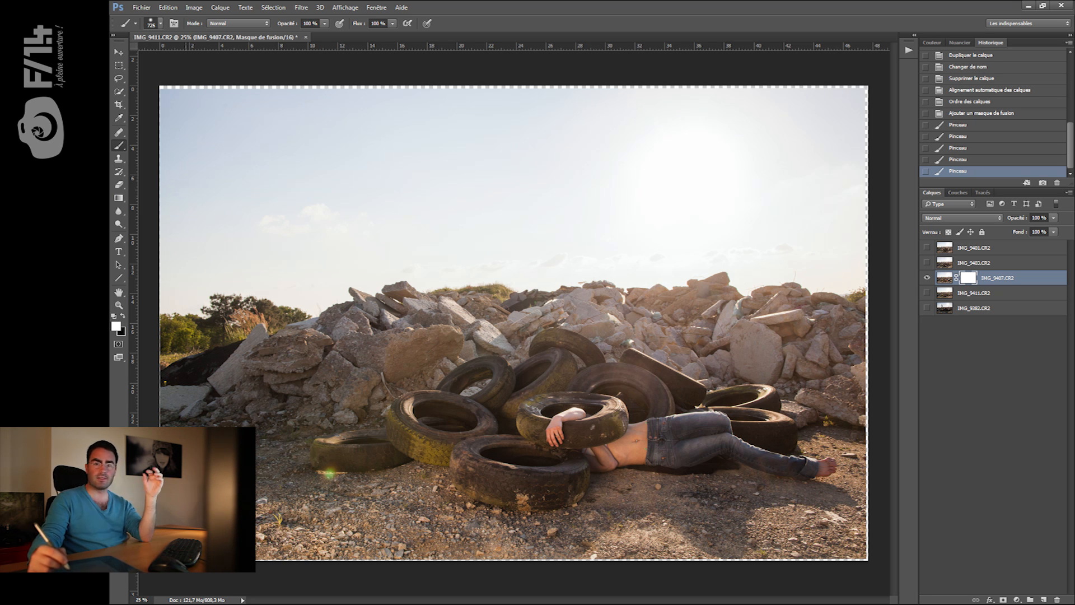
Try a large soft black brush at 50% opacity on IMG_9407's mask over the rocks, and undo the stroke
drag(362, 310, 282, 316)
key(x)
mouse_move(367, 326)
mouse_down()
mouse_move(583, 314)
mouse_move(347, 386)
mouse_up()
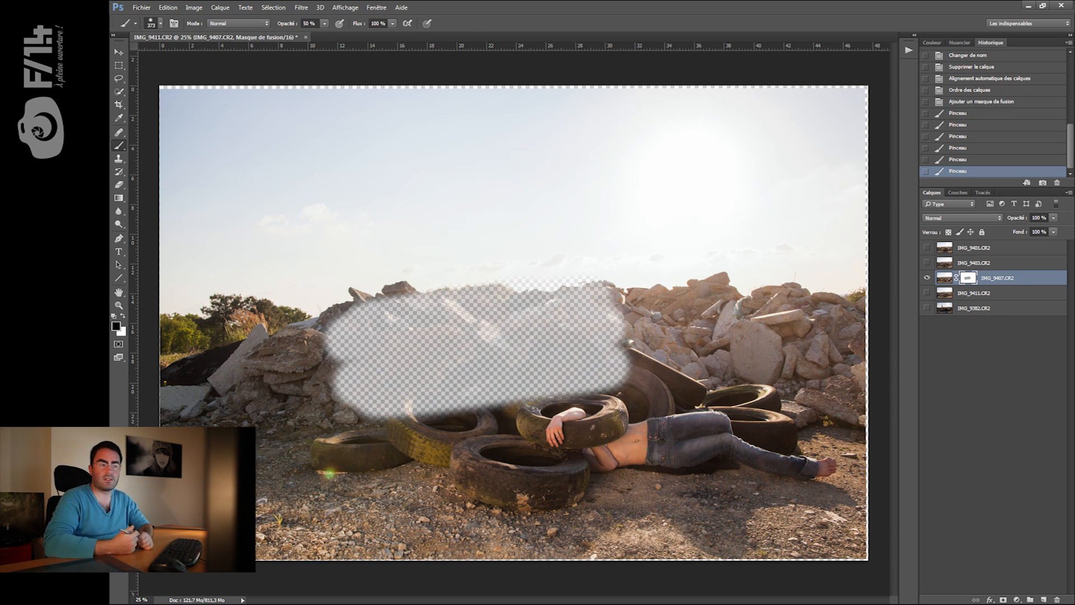
key(ctrl+z)
Switch to full-screen view with menus and reduce the brush to 173 px, with black as the foreground colour
drag(415, 330, 404, 330)
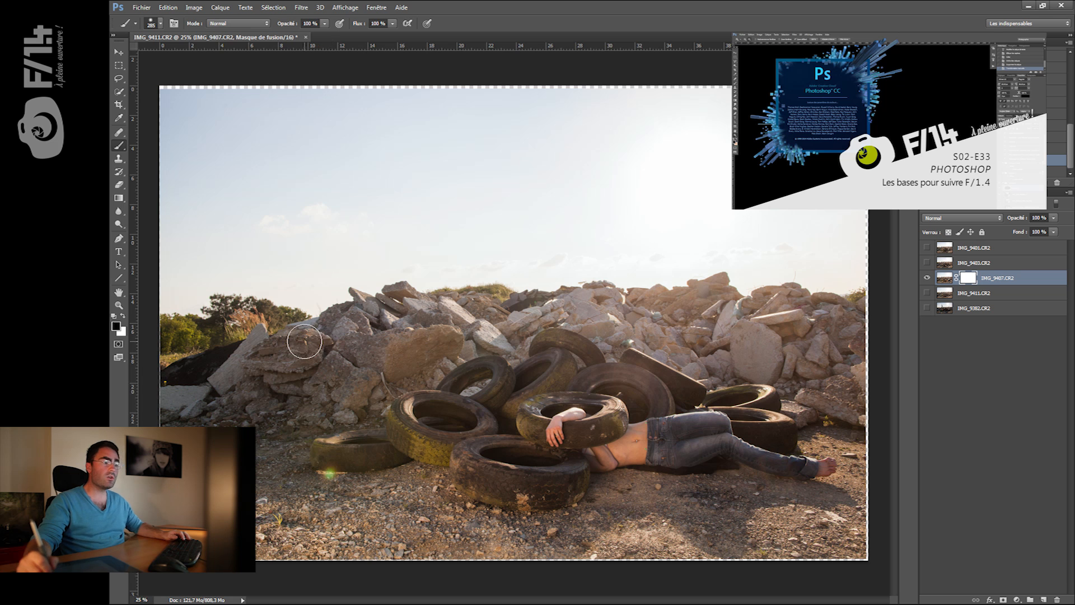
key(f)
drag(329, 329, 330, 329)
mouse_move(611, 439)
mouse_down()
mouse_move(586, 435)
mouse_move(570, 413)
mouse_up()
key(x)
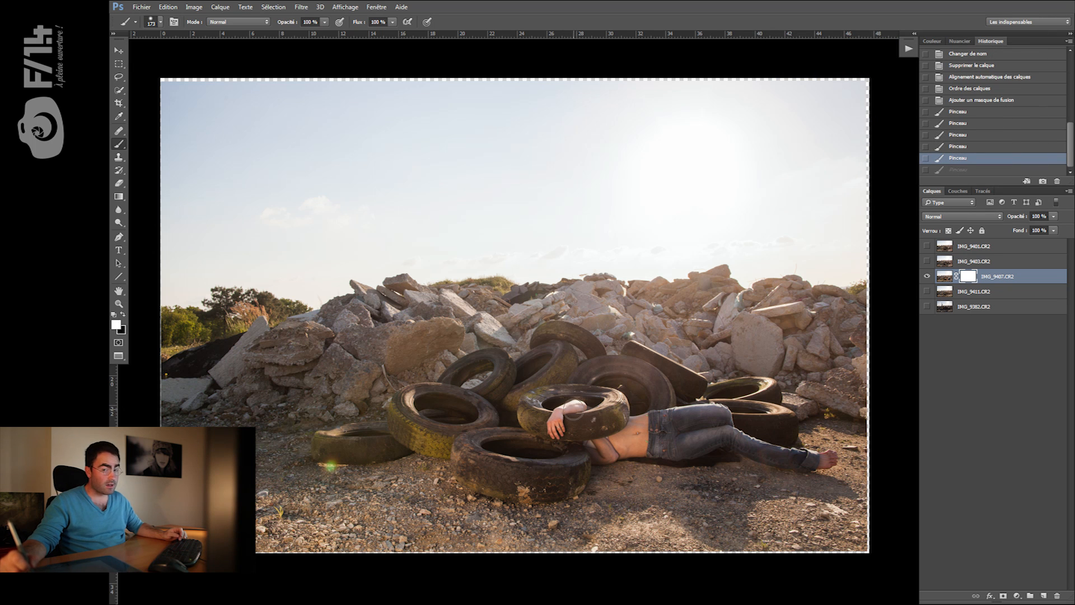
key(x)
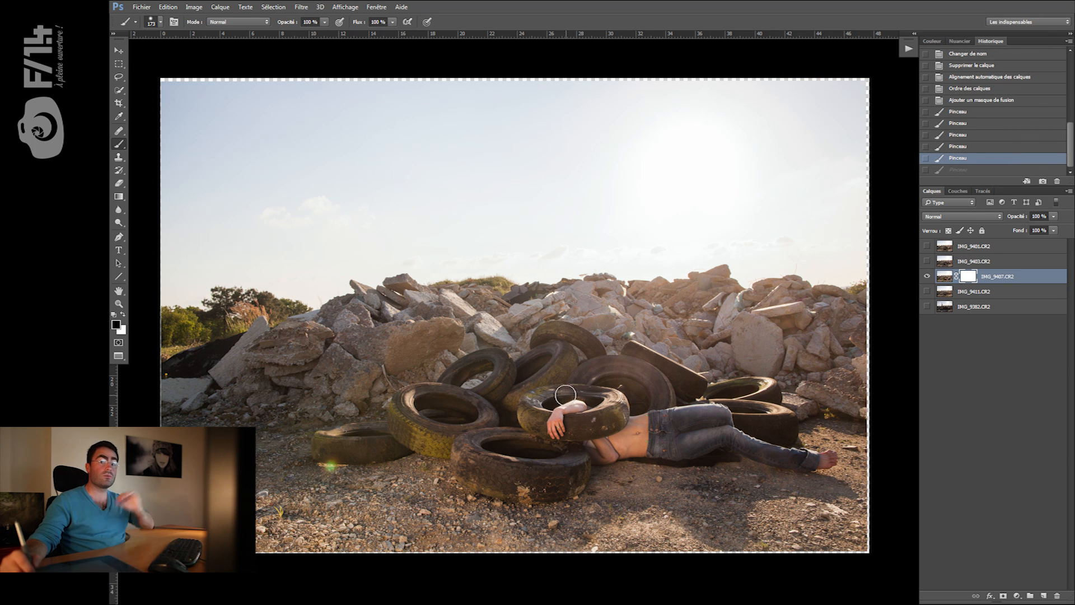
Mask out the arm and the tyre around it on IMG_9407 using a black 125 px brush with 100% hardness
drag(583, 413, 556, 427)
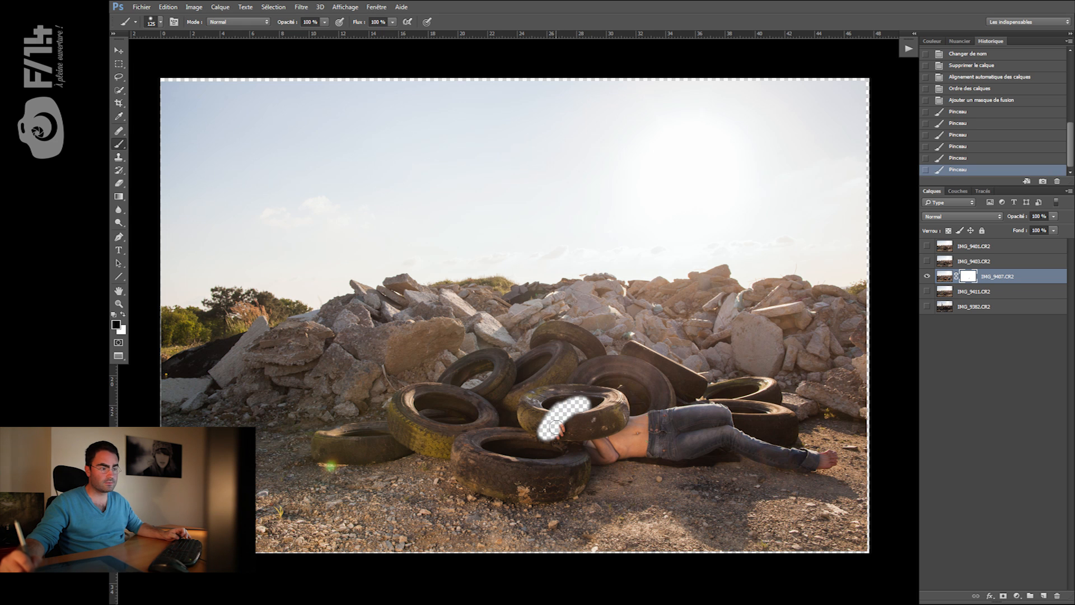
key(ctrl+z)
right_click(584, 410)
drag(666, 457, 775, 443)
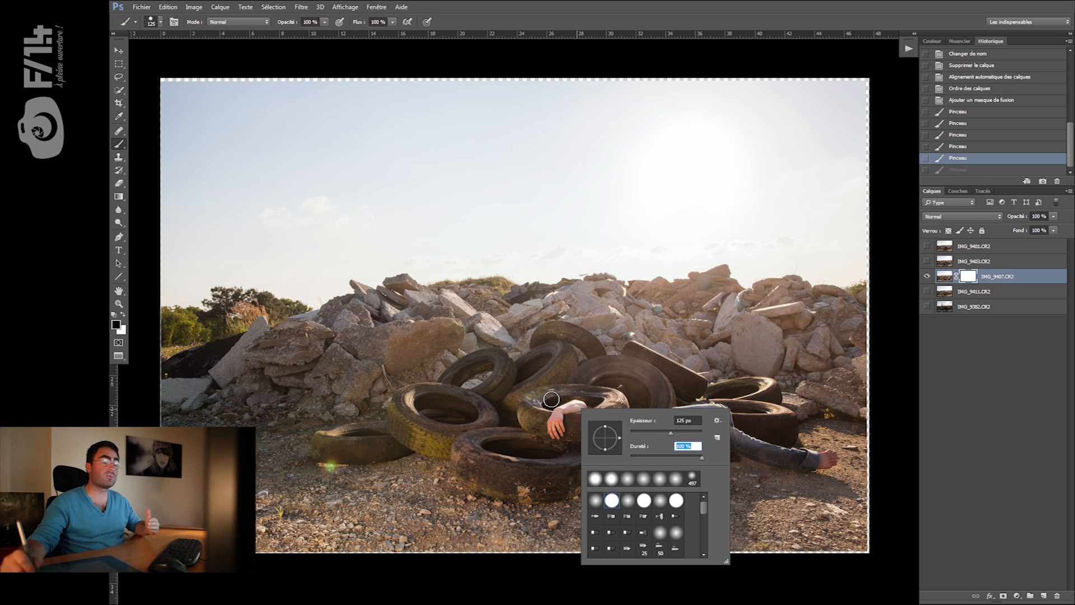
mouse_move(580, 402)
mouse_down()
mouse_move(551, 424)
mouse_move(562, 432)
mouse_move(567, 396)
mouse_move(580, 392)
mouse_move(531, 398)
mouse_move(517, 414)
mouse_move(547, 426)
mouse_move(538, 430)
mouse_move(590, 426)
mouse_move(564, 433)
mouse_move(617, 423)
mouse_move(565, 435)
mouse_move(626, 401)
mouse_move(575, 391)
mouse_move(606, 404)
mouse_move(568, 423)
mouse_move(558, 417)
mouse_move(567, 403)
mouse_move(535, 412)
mouse_move(565, 429)
mouse_up()
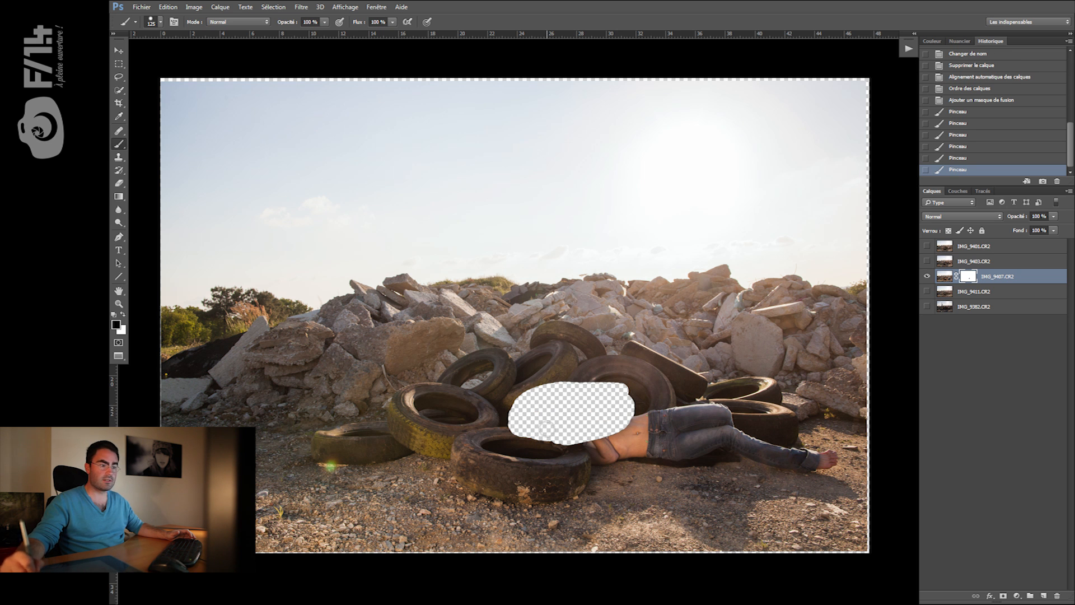
click(546, 428)
Display only the IMG_9403 layer and make it the active layer
alt+click(927, 261)
click(985, 261)
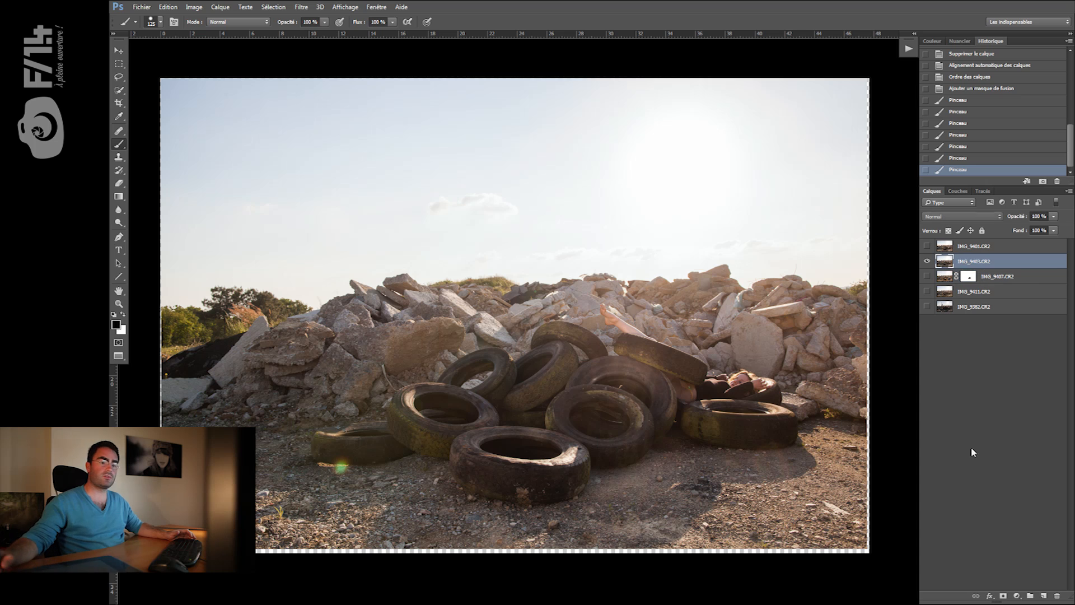
Add a layer mask to IMG_9403, paint out the raised leg and its tyre in black, and hide the layer
click(1003, 596)
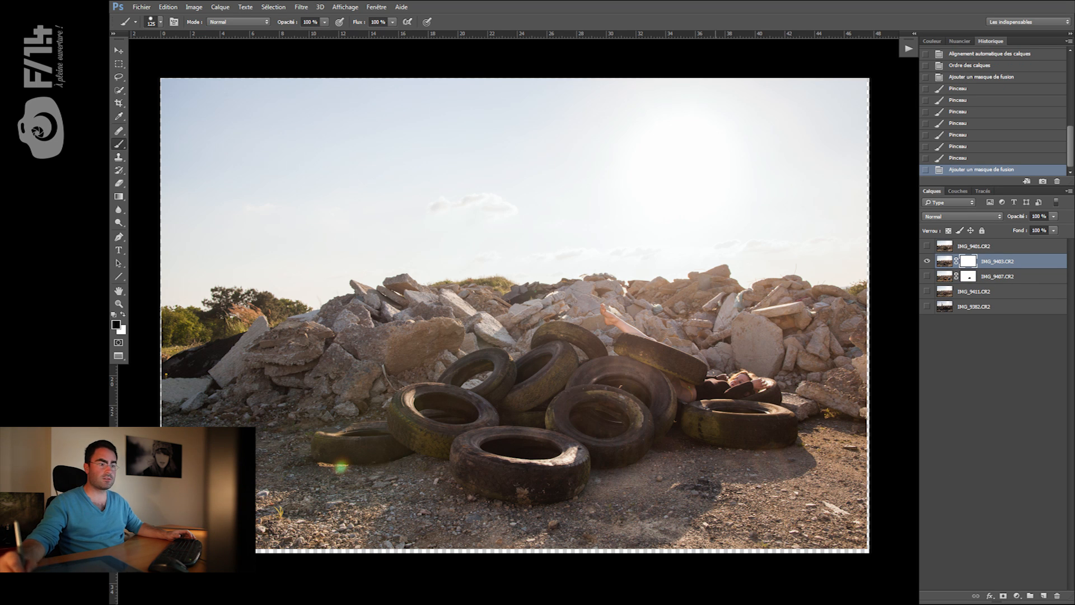
mouse_move(613, 314)
mouse_down()
mouse_move(654, 338)
mouse_move(615, 324)
mouse_move(616, 345)
mouse_move(697, 376)
mouse_move(705, 365)
mouse_move(668, 343)
mouse_up()
click(926, 261)
Show the IMG_9401 layer, give it a layer mask, and paint out the bare leg and surrounding tyre in black
click(927, 246)
click(997, 246)
click(1003, 596)
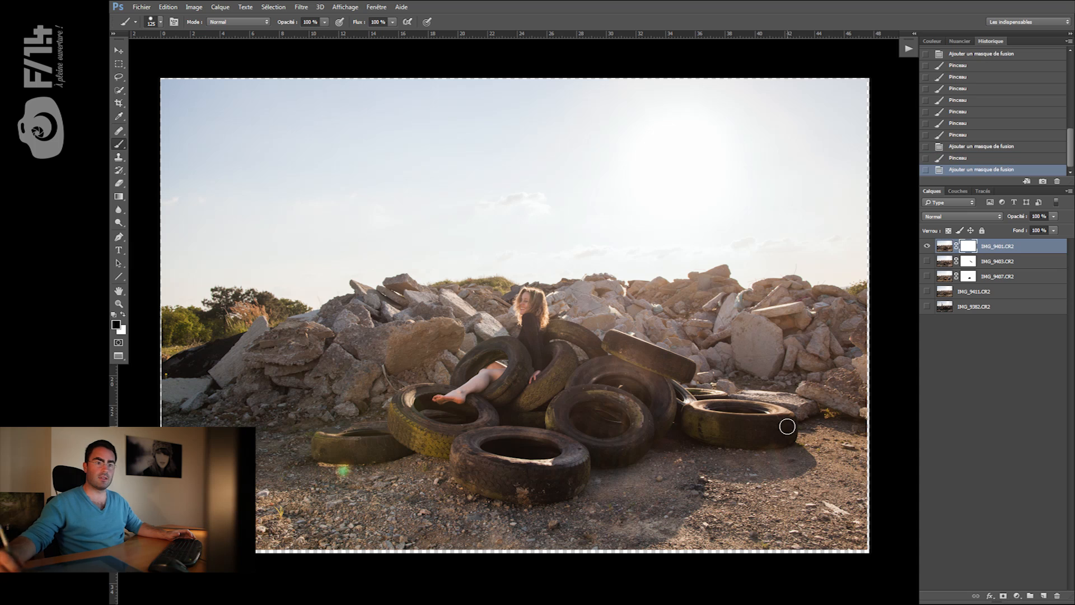
mouse_move(448, 397)
mouse_down()
mouse_move(481, 382)
mouse_move(471, 364)
mouse_move(498, 346)
mouse_move(505, 355)
mouse_move(493, 345)
mouse_move(524, 358)
mouse_move(516, 383)
mouse_move(489, 402)
mouse_move(502, 376)
mouse_move(493, 400)
mouse_move(500, 392)
mouse_move(484, 376)
mouse_move(501, 361)
mouse_move(459, 400)
mouse_up()
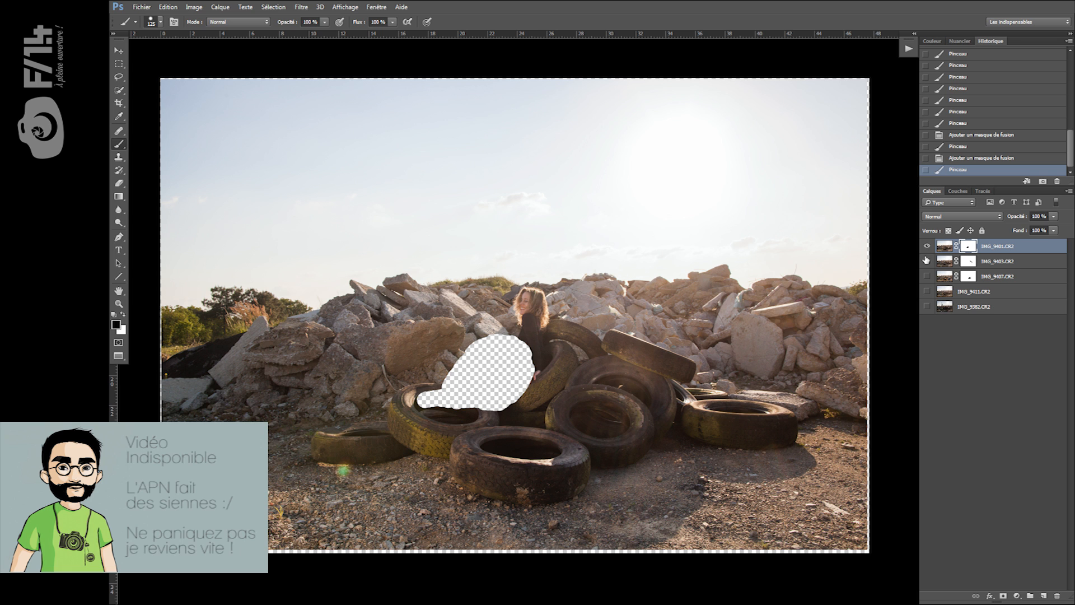
Make all five layers visible and invert the layer mask of IMG_9401
click(927, 306)
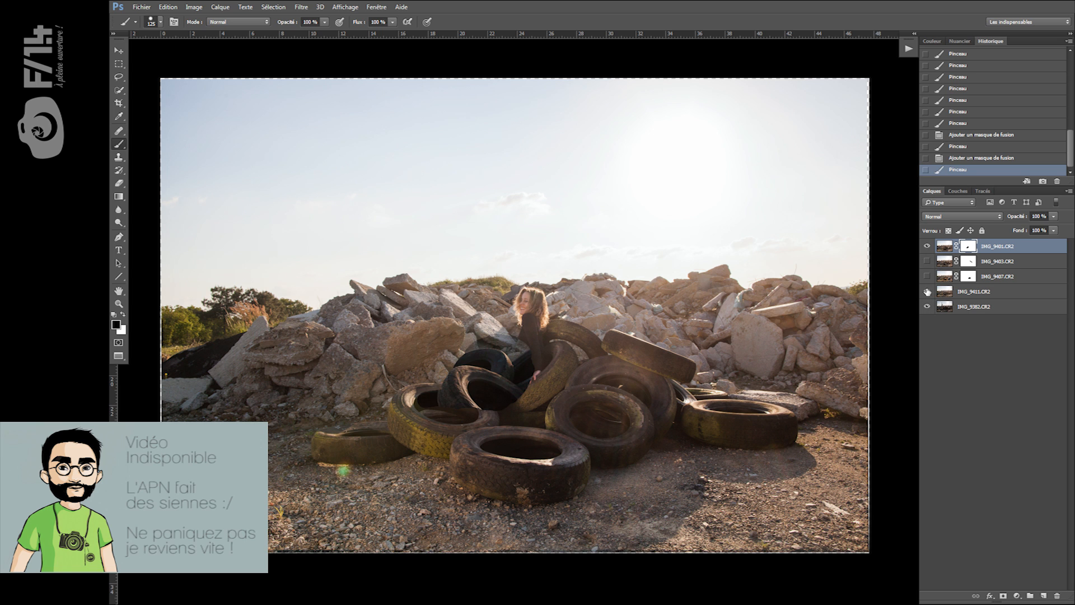
drag(928, 291, 928, 261)
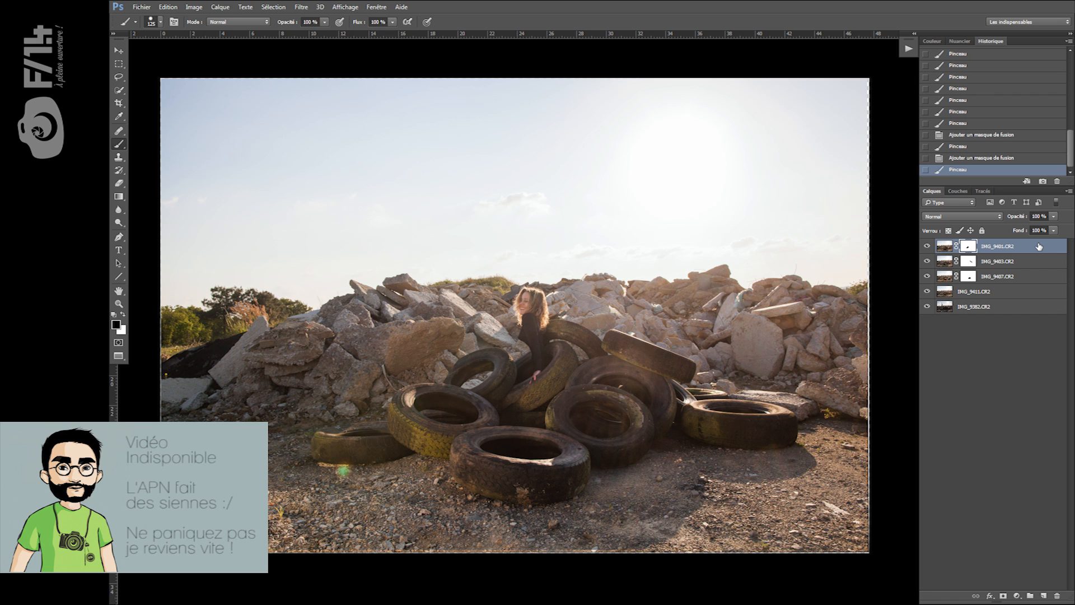
click(195, 7)
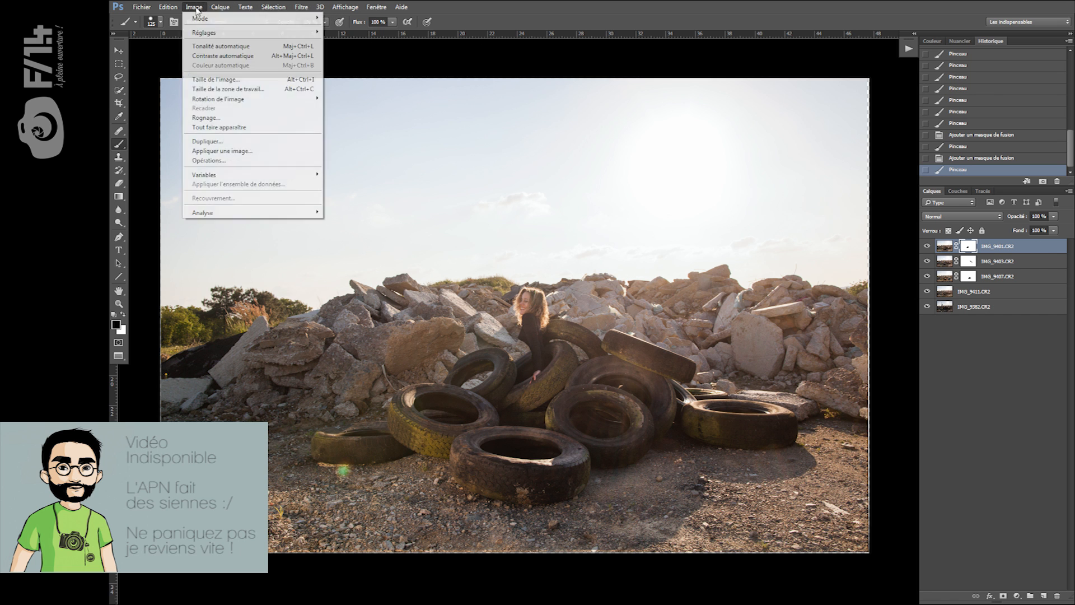
mouse_move(202, 33)
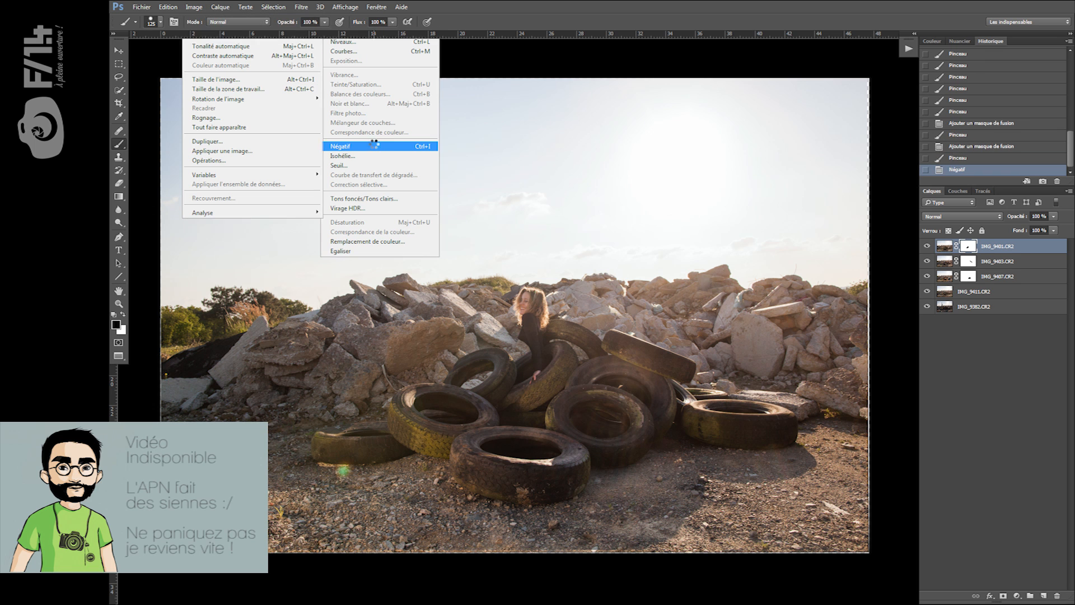
click(375, 147)
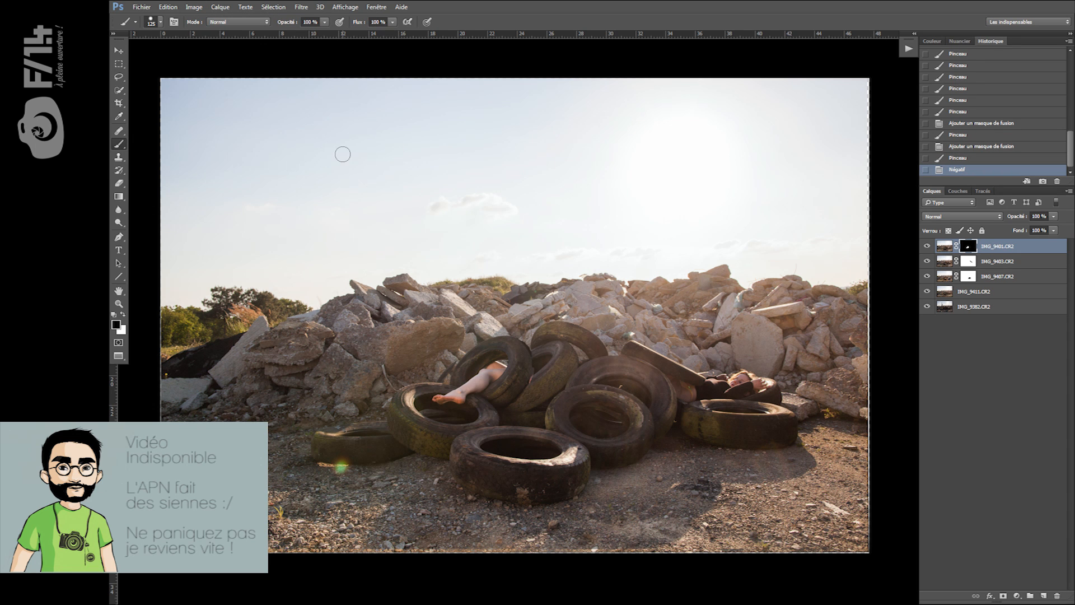
Invert the layer masks of IMG_9403 and IMG_9407
click(961, 264)
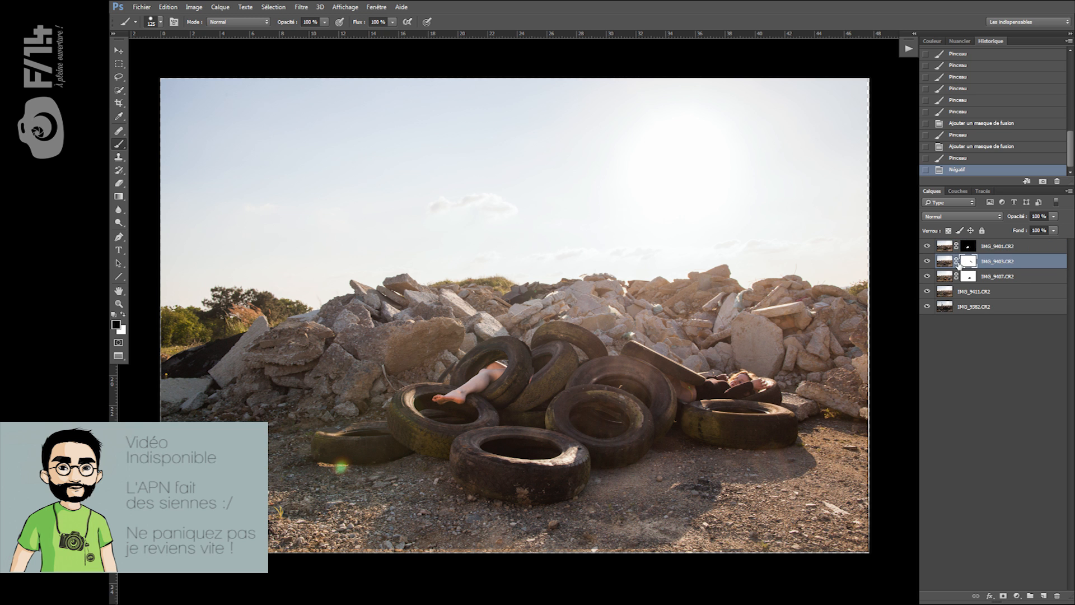
key(ctrl+i)
click(969, 277)
key(ctrl+i)
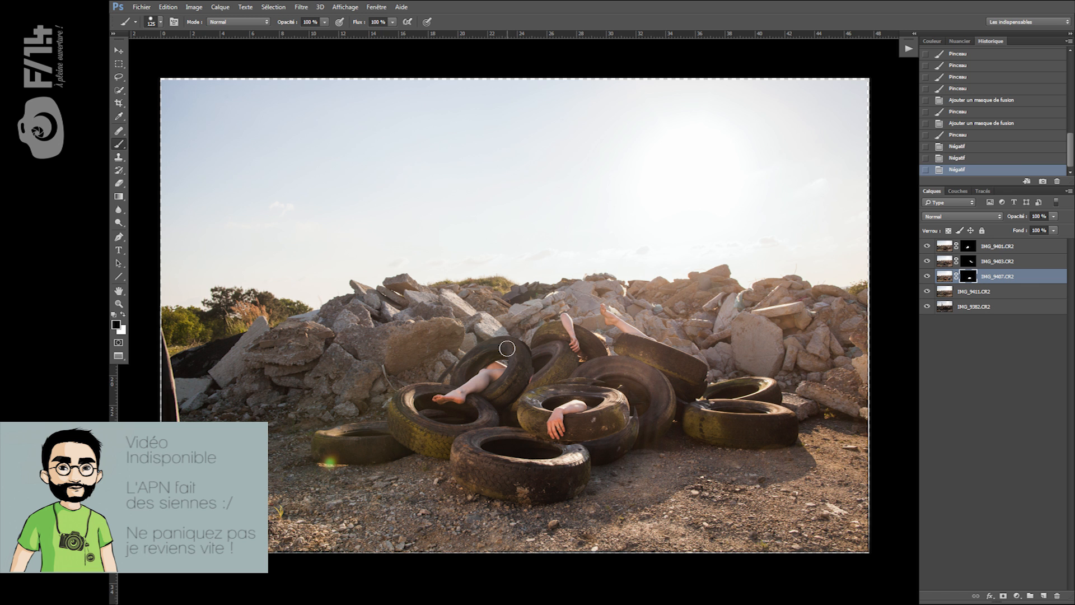
Examine IMG_9407's layer mask on its own, switching back and forth between the mask and the composite
mouse_move(602, 394)
mouse_down()
mouse_move(589, 395)
mouse_move(606, 400)
mouse_up()
mouse_move(533, 407)
mouse_down()
mouse_move(538, 375)
mouse_move(593, 383)
mouse_up()
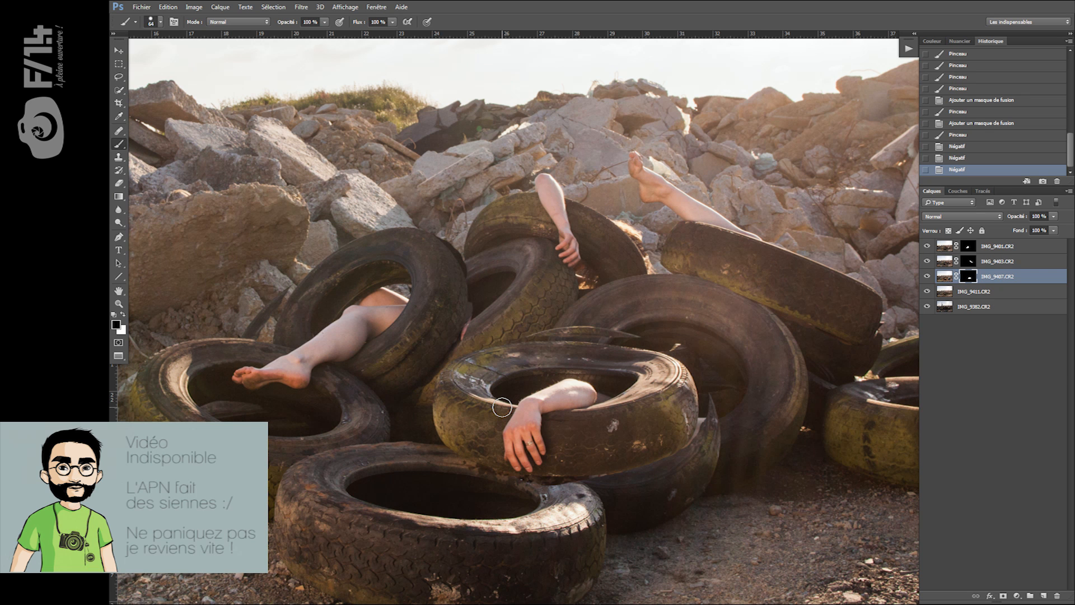
drag(463, 331, 467, 331)
click(977, 292)
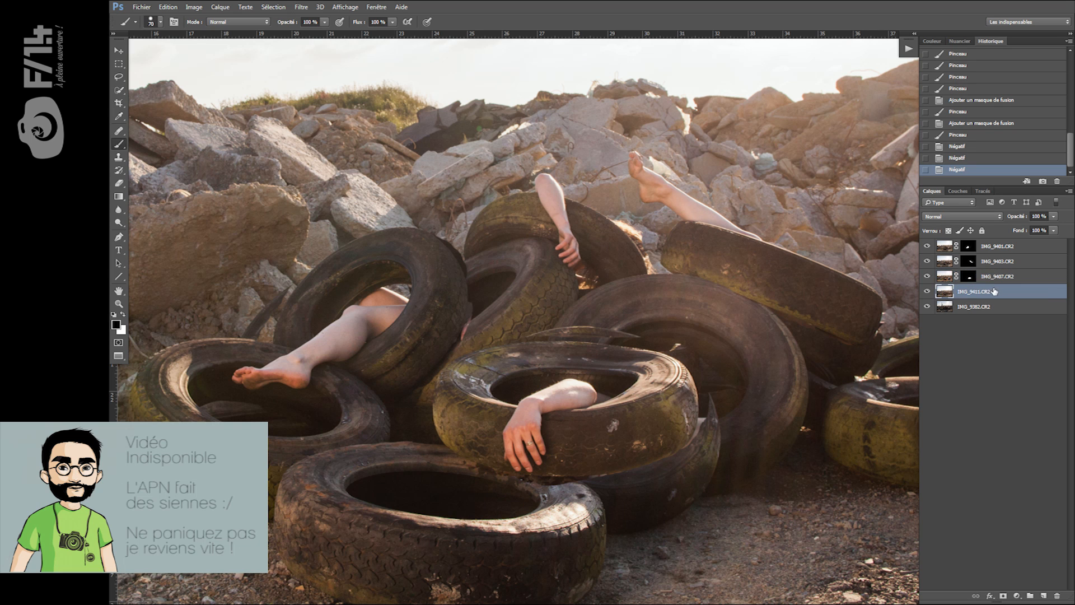
click(973, 278)
alt+click(971, 279)
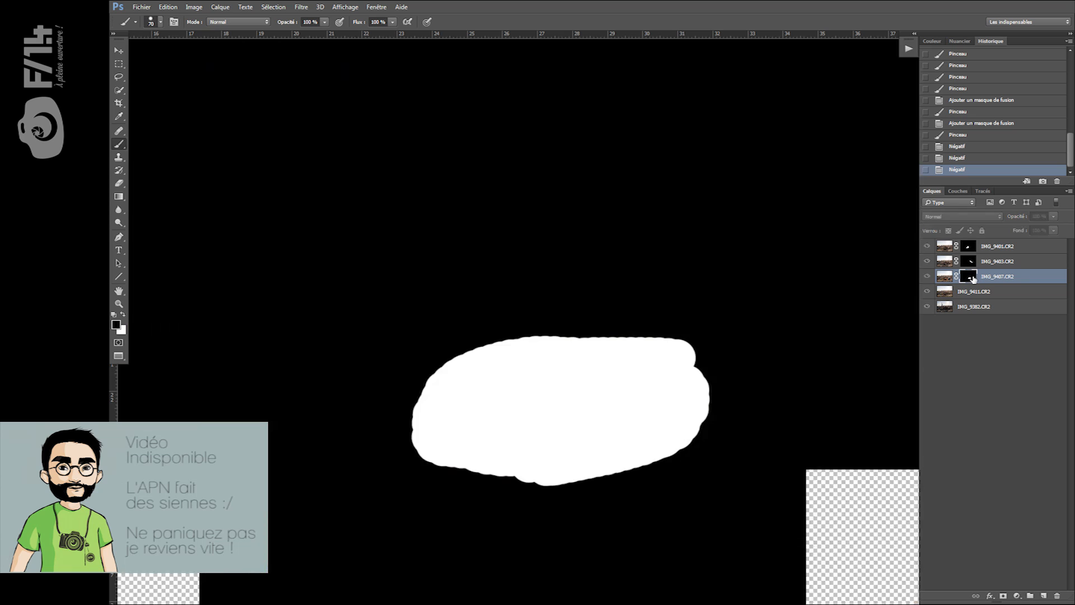
alt+click(972, 278)
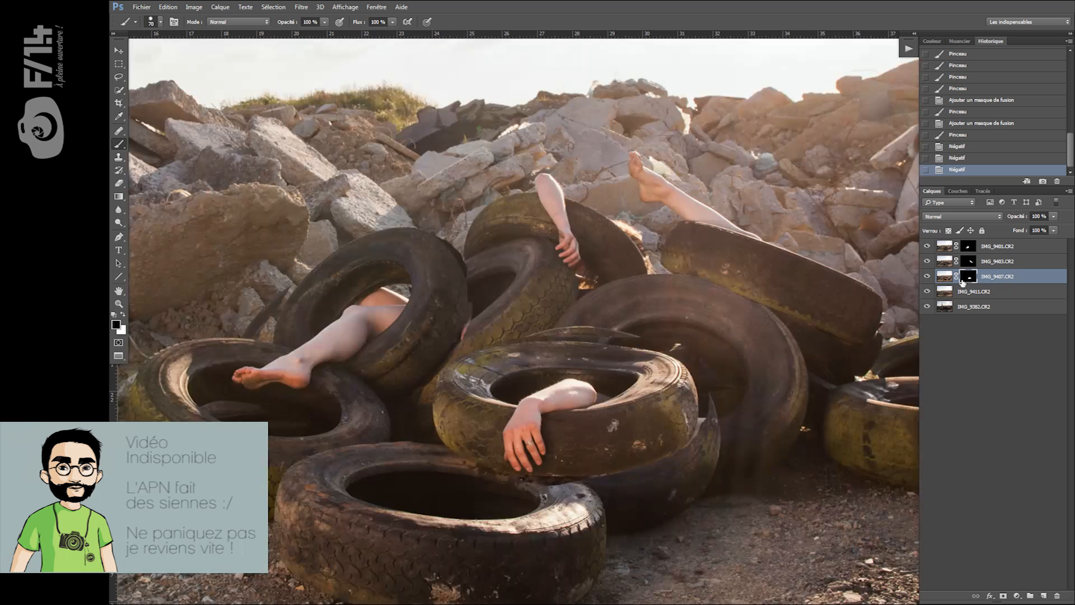
alt+click(968, 278)
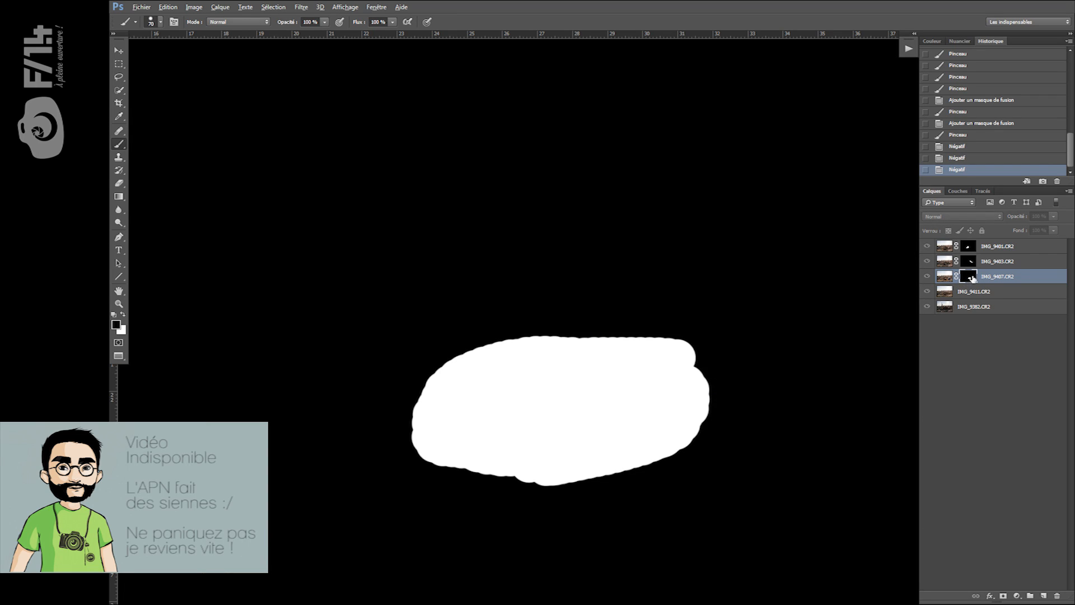
alt+click(972, 278)
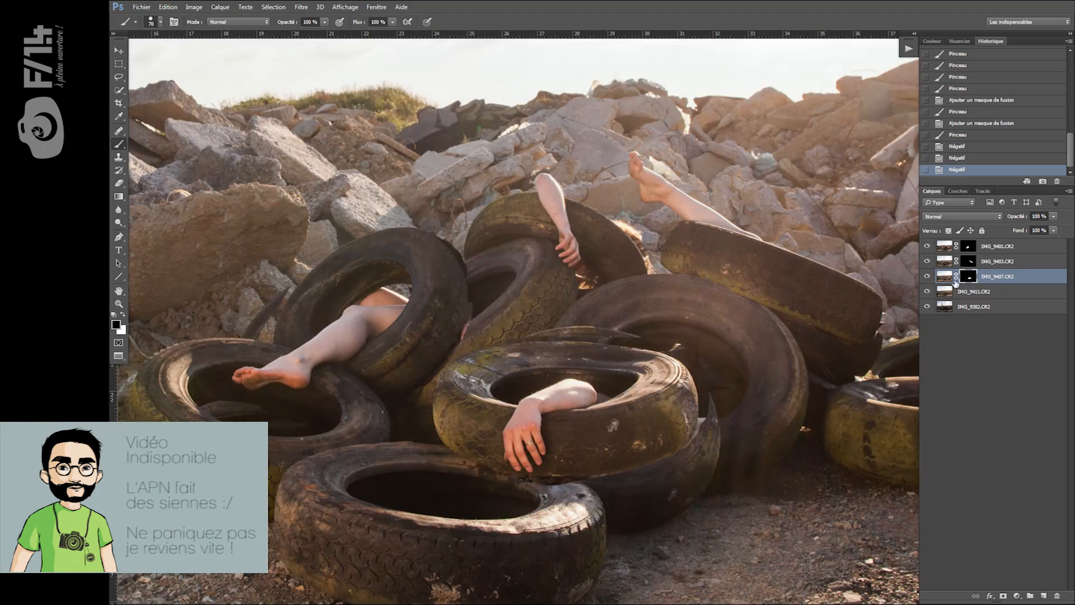
alt+click(967, 280)
alt+click(966, 280)
alt+click(966, 281)
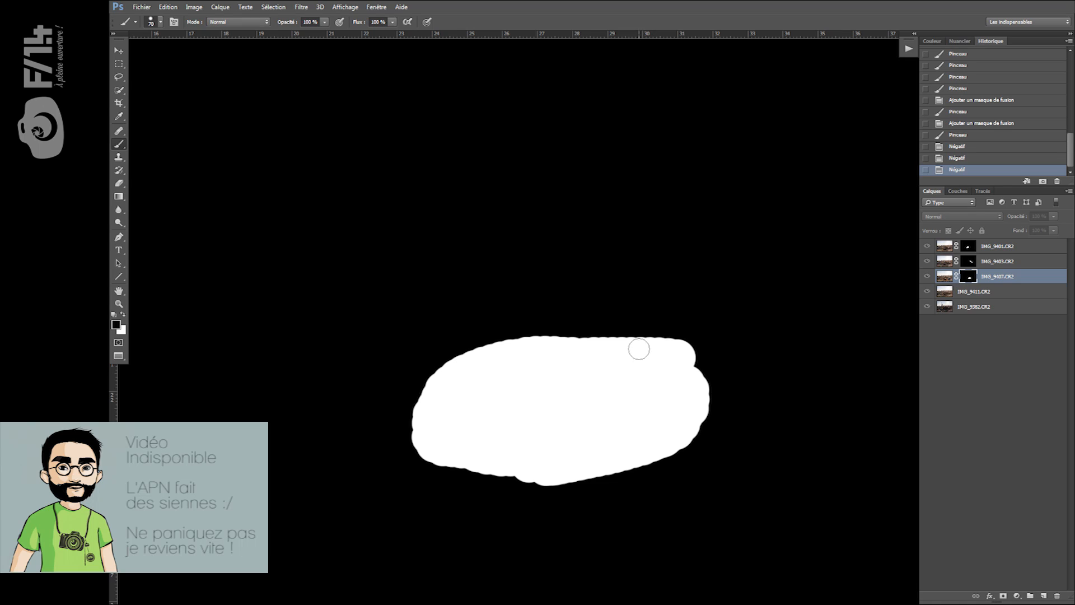
alt+click(972, 278)
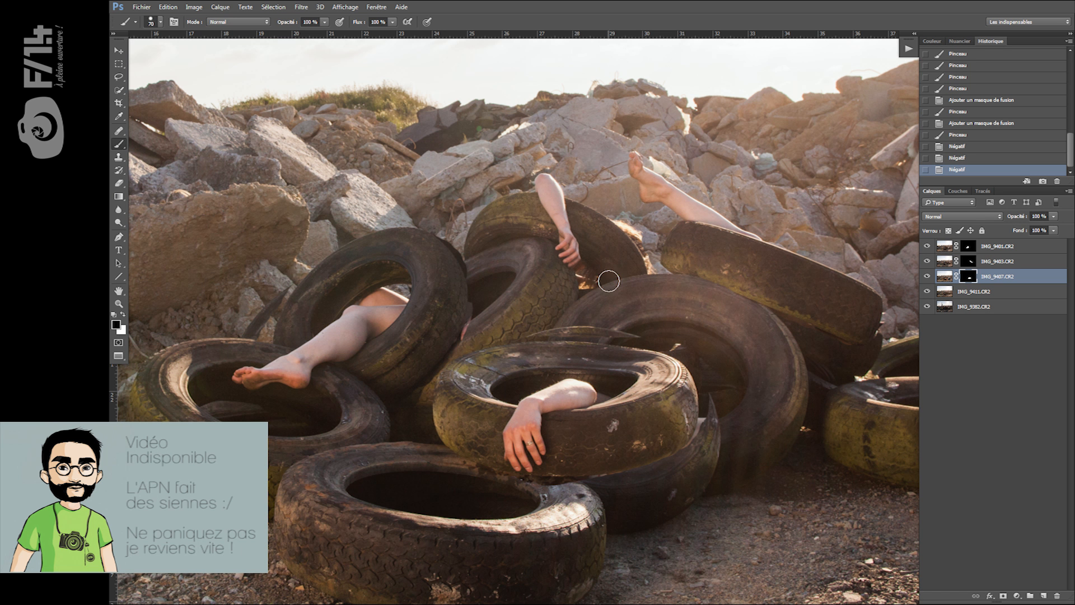
Try black and white strokes on IMG_9407's mask around the hand's tyre with the brush enlarged to 171 px
mouse_move(592, 351)
alt+mouse_down()
mouse_move(621, 290)
mouse_move(596, 224)
alt+mouse_up()
right_click(578, 341)
click(581, 342)
alt+drag(578, 340, 542, 354)
right_click(601, 344)
key(x)
mouse_move(583, 350)
mouse_down()
mouse_move(539, 350)
mouse_move(633, 338)
mouse_move(619, 338)
mouse_move(624, 330)
mouse_move(570, 342)
mouse_move(593, 331)
mouse_move(557, 353)
mouse_up()
key(x)
mouse_move(601, 331)
mouse_down()
mouse_move(539, 331)
mouse_move(623, 330)
mouse_move(498, 338)
mouse_move(660, 339)
mouse_move(608, 346)
mouse_up()
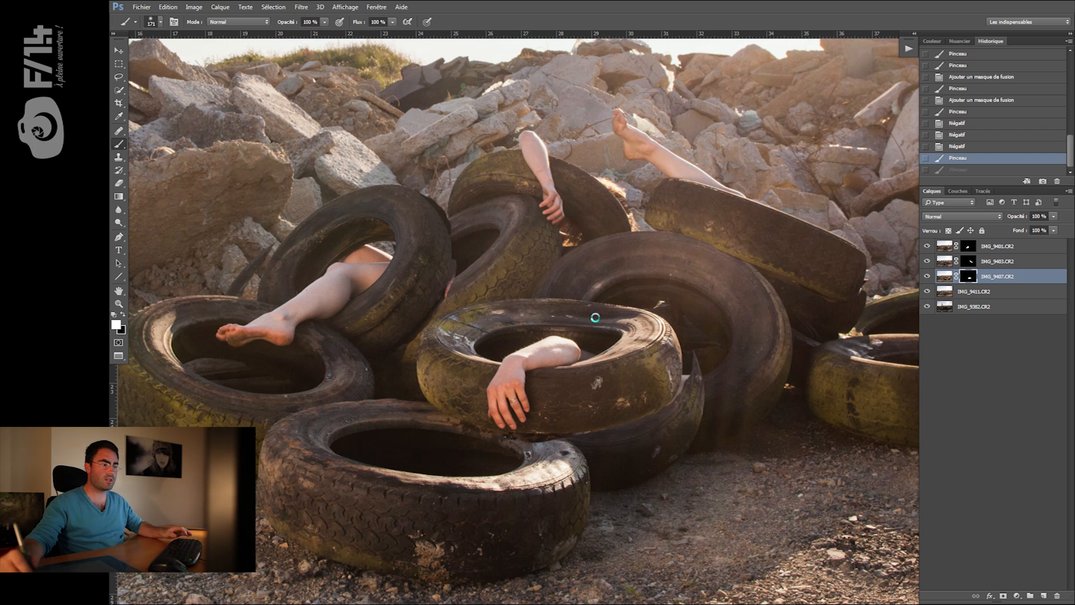
Mask out the surplus area beside and below the hand's tyre on IMG_9407 with a black 52 px brush
mouse_move(701, 361)
mouse_down()
mouse_move(697, 331)
mouse_move(691, 352)
mouse_up()
right_click(710, 361)
key(x)
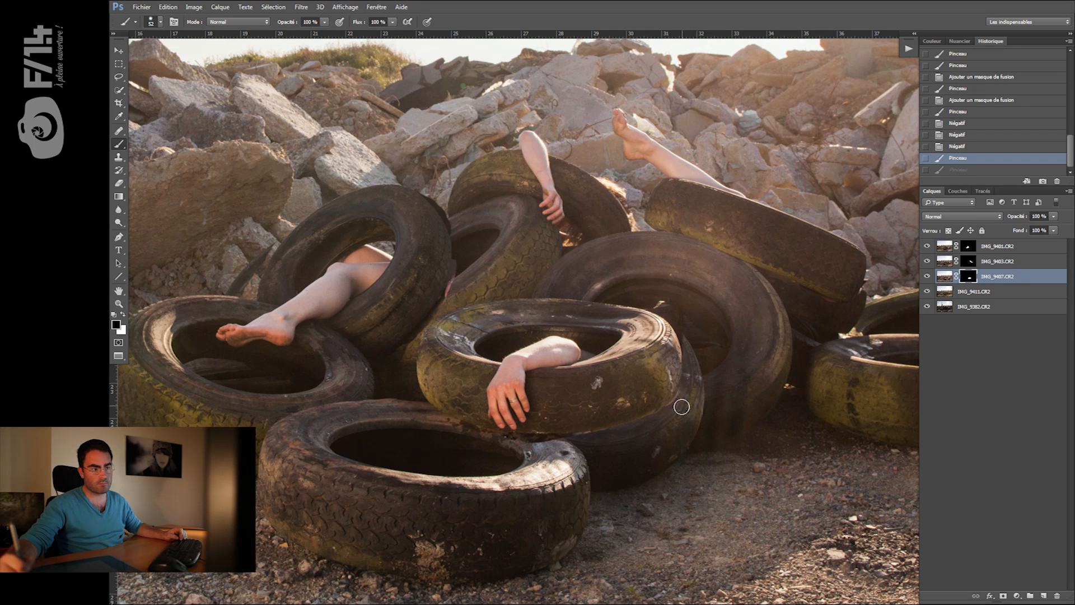
drag(661, 421, 660, 419)
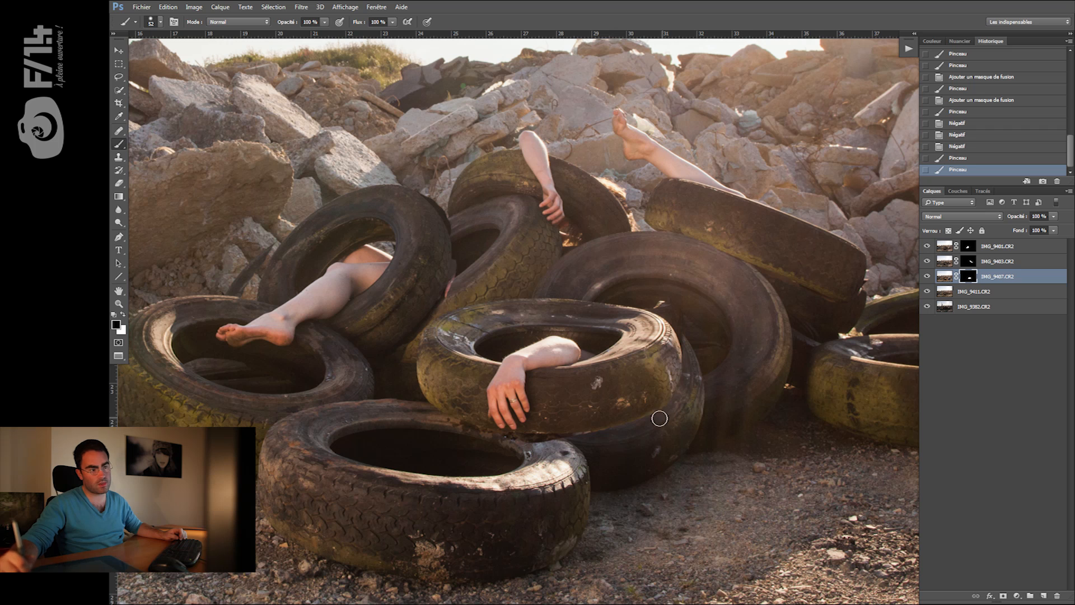
click(578, 441)
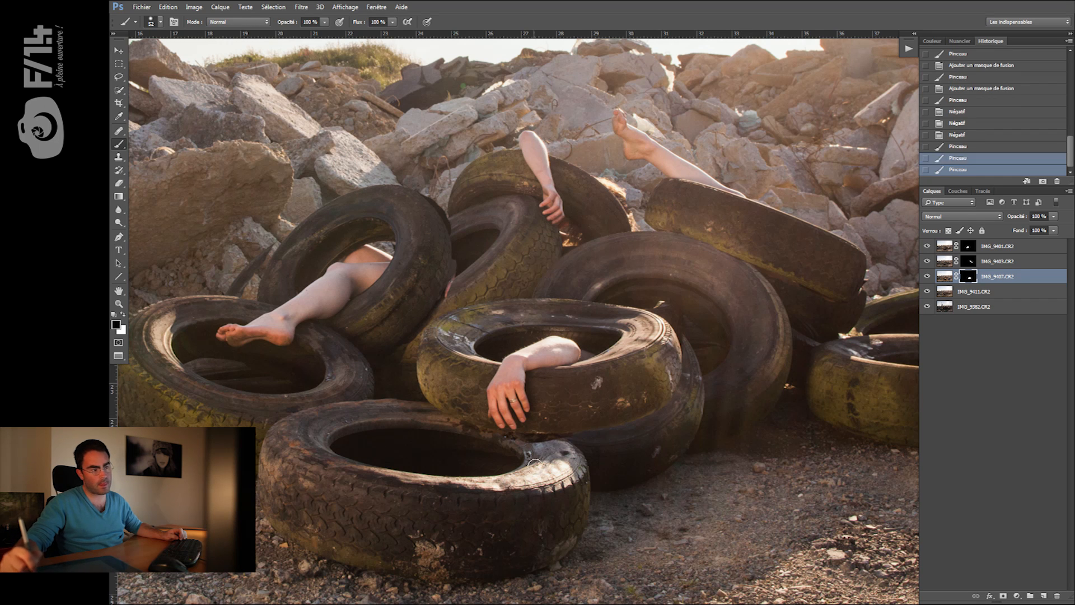
drag(511, 445, 446, 425)
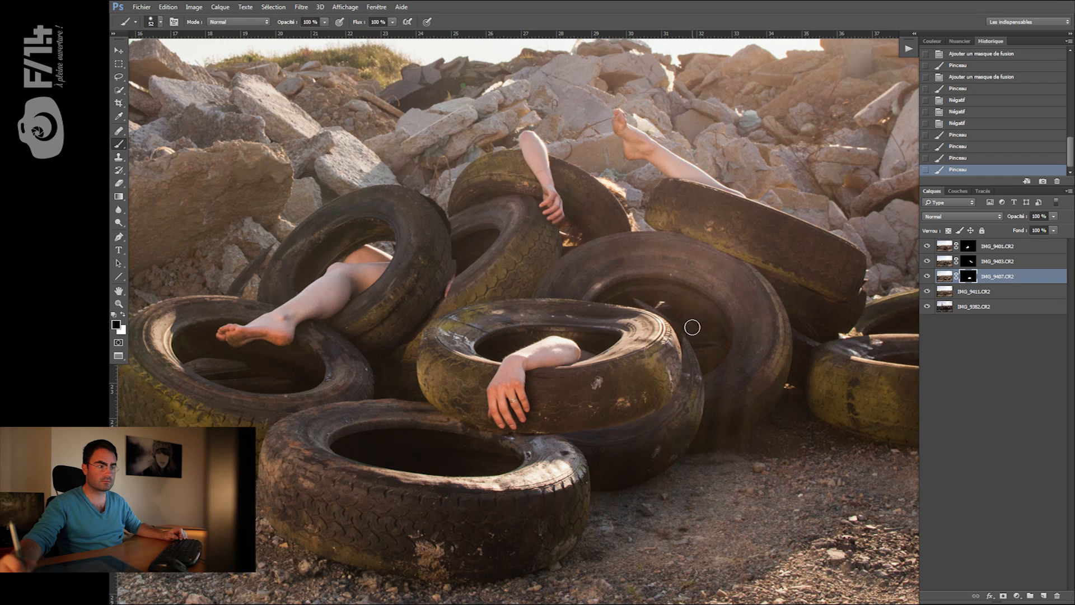
Refine IMG_9407's mask along the right edge of the hand's tyre, alternating white and black brush strokes
drag(639, 293, 647, 297)
key(x)
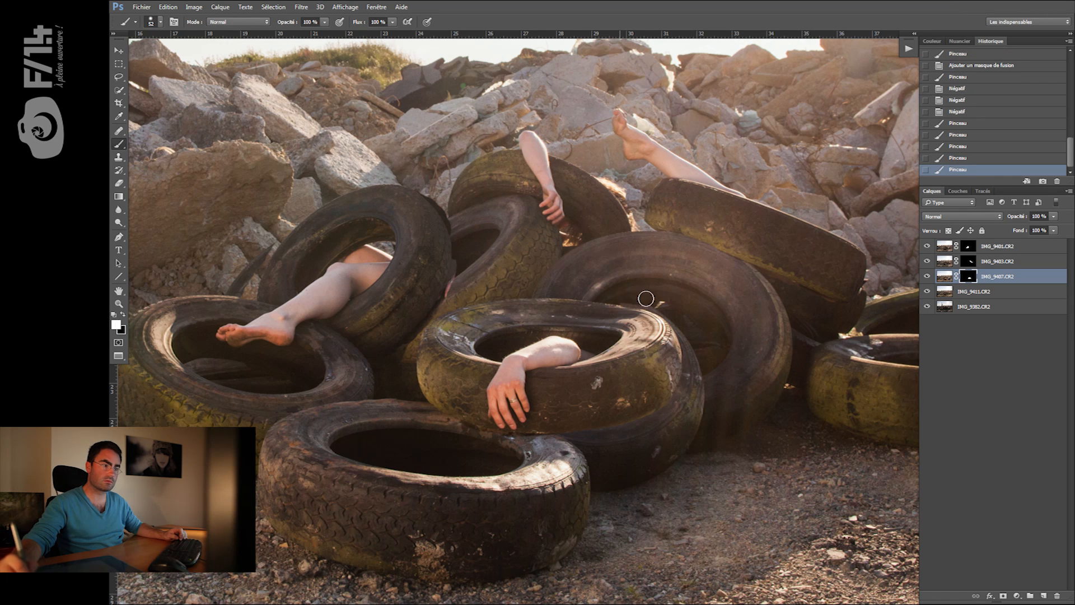
mouse_move(645, 307)
mouse_down()
mouse_move(671, 325)
mouse_move(672, 350)
mouse_move(704, 366)
mouse_move(672, 368)
mouse_move(682, 392)
mouse_move(730, 344)
mouse_move(699, 371)
mouse_move(727, 366)
mouse_move(669, 377)
mouse_up()
key(x)
key(x)
key(x)
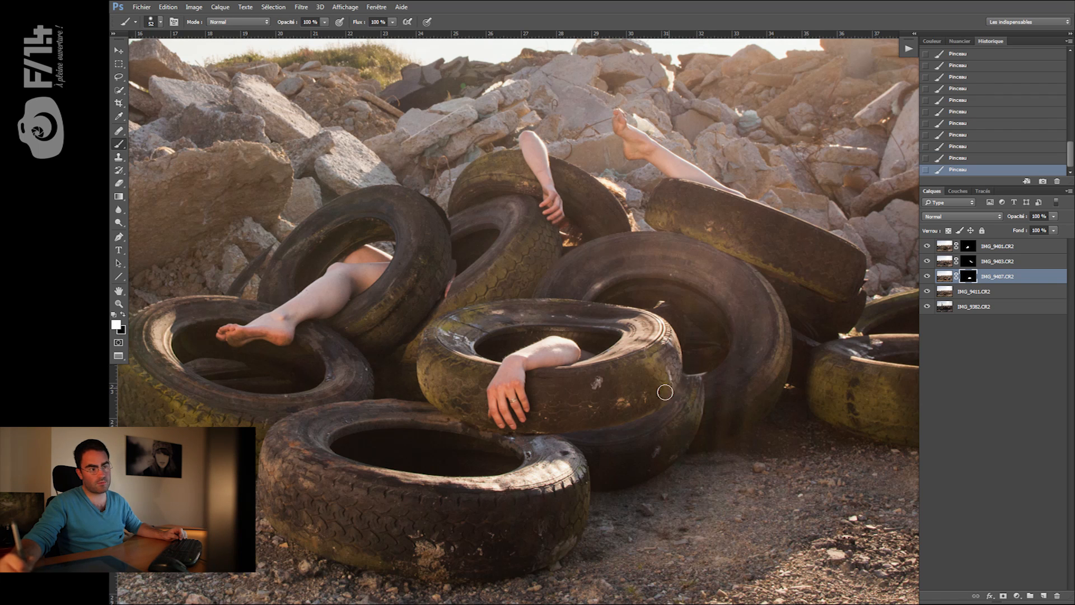
key(x)
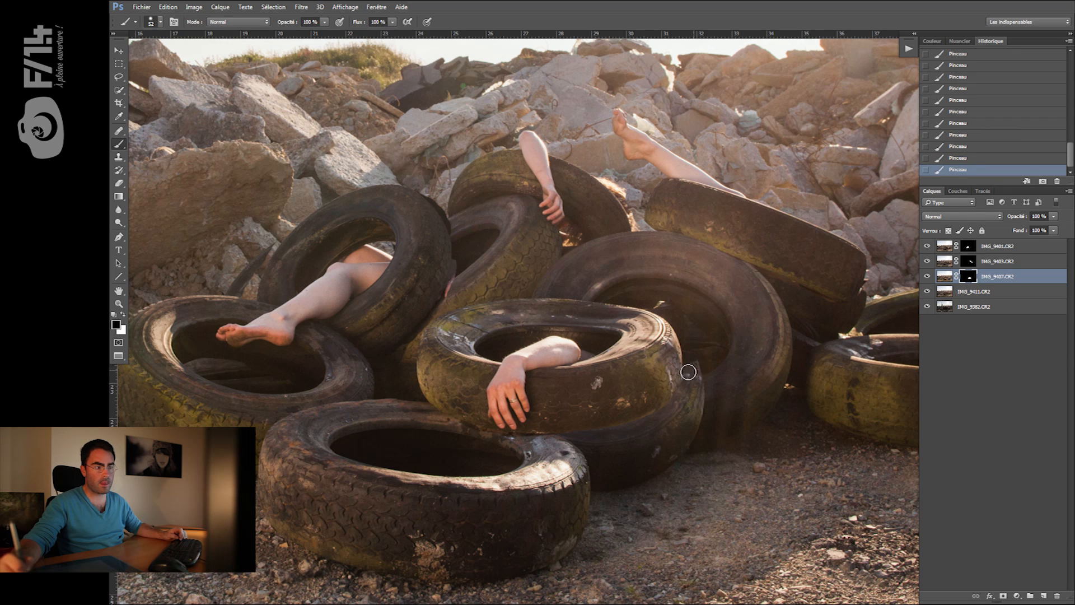
key(x)
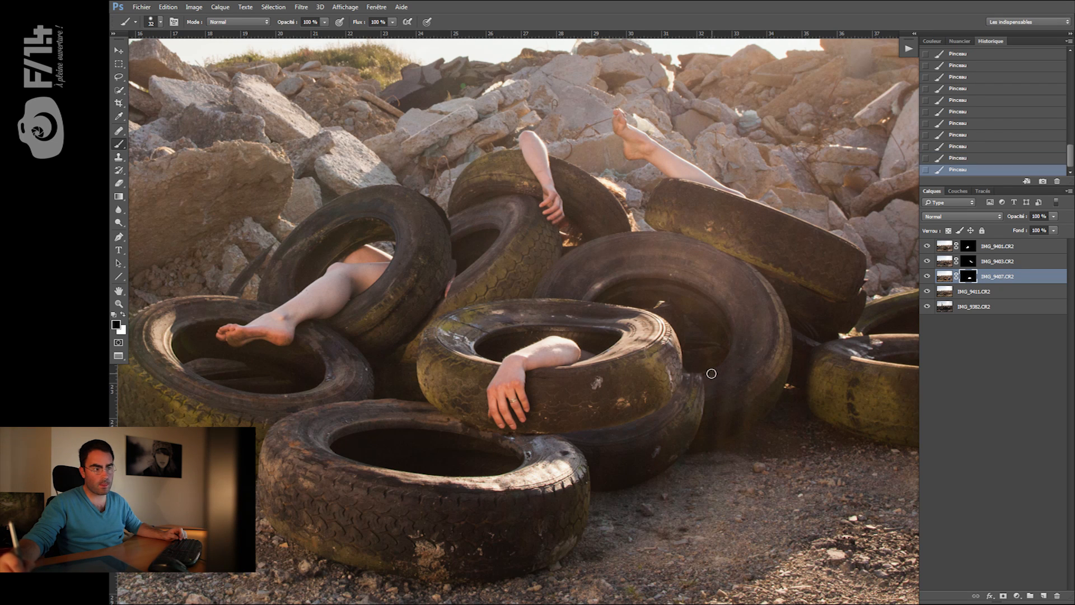
key(z)
mouse_move(629, 399)
mouse_down()
mouse_move(555, 406)
mouse_move(598, 410)
mouse_up()
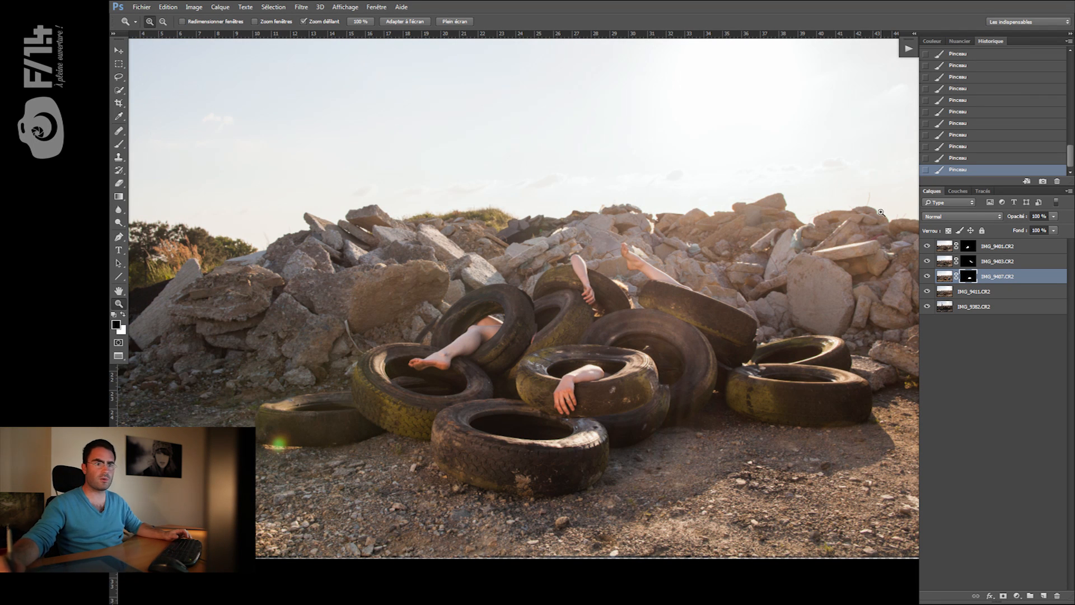
key(b)
mouse_move(607, 386)
mouse_down()
mouse_move(596, 388)
mouse_move(649, 389)
mouse_move(631, 392)
mouse_up()
Make IMG_9403's layer mask active and compare the composite with that layer hidden and shown
key(z)
click(968, 262)
click(927, 262)
click(926, 262)
click(927, 262)
click(926, 263)
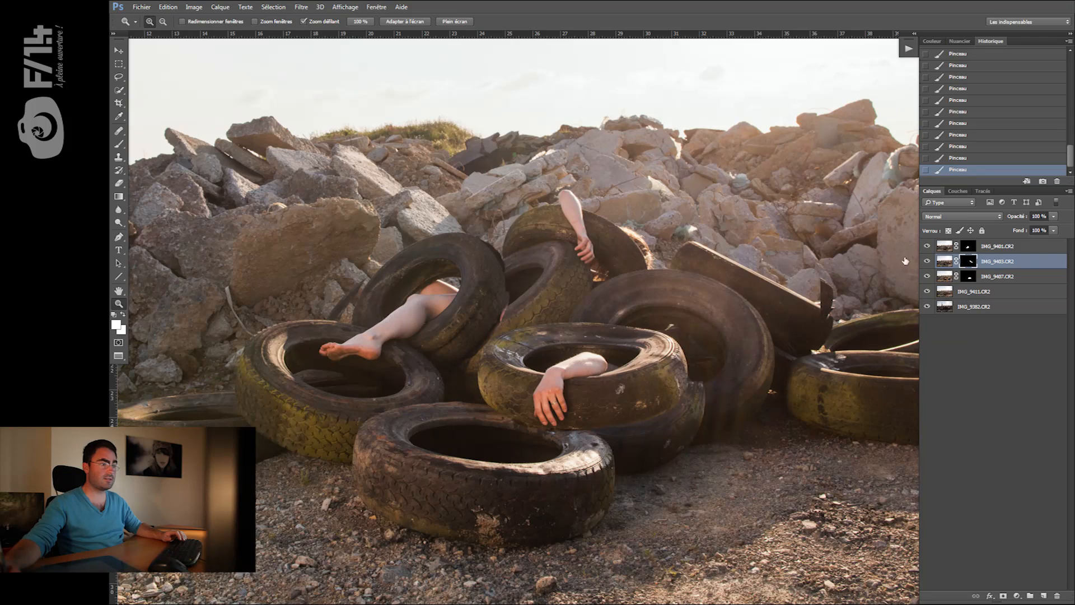
Touch up IMG_9403's mask along the seam between the leg's tilted tyre and the large tyre below, undoing the last stroke
drag(753, 250, 641, 342)
key(b)
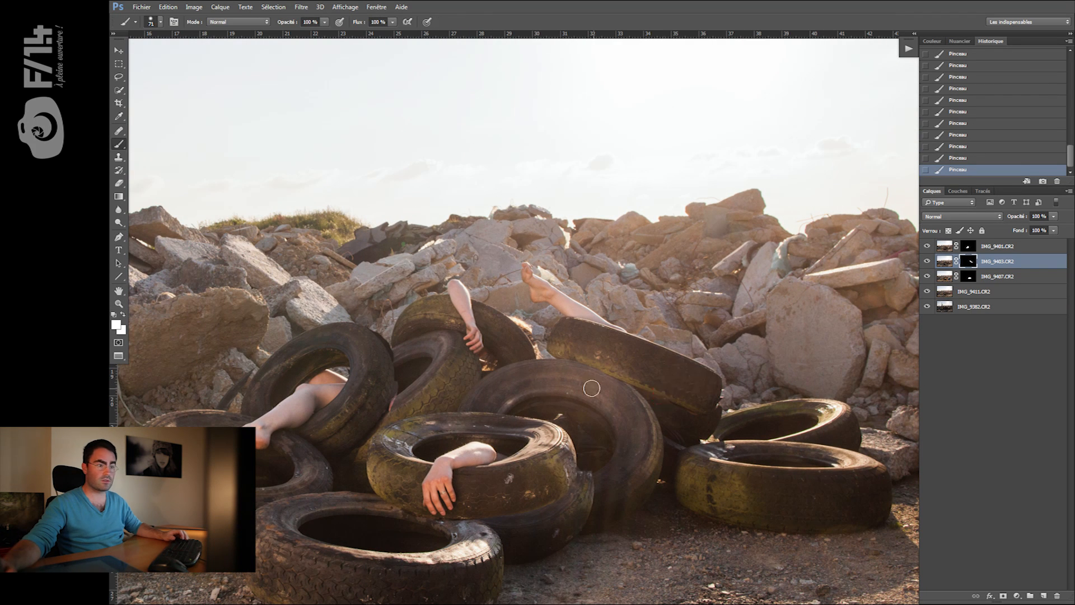
key(d)
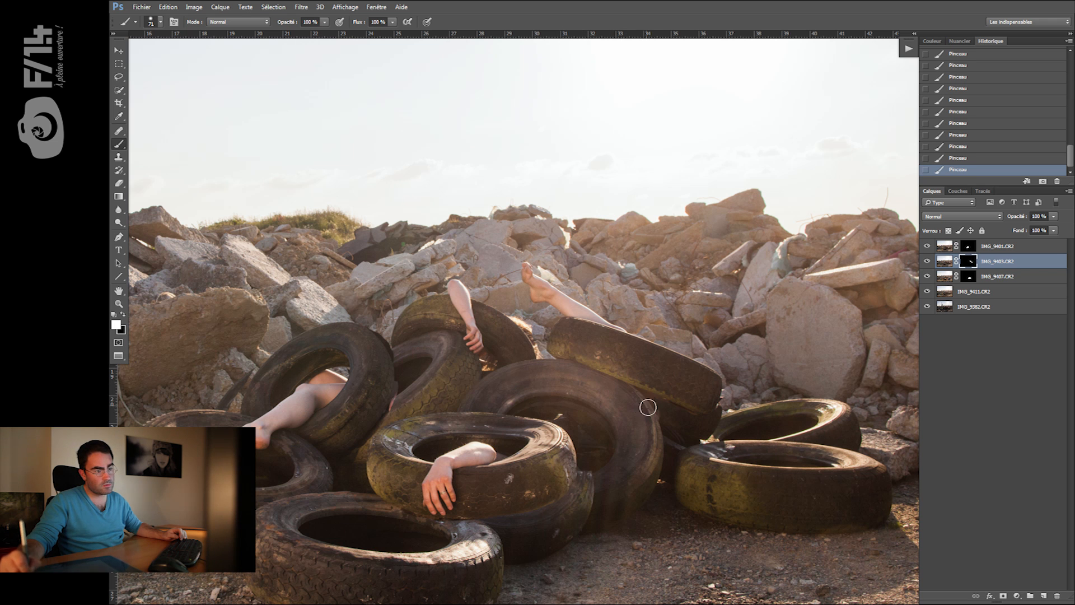
drag(610, 383, 642, 400)
alt+right_click(664, 415)
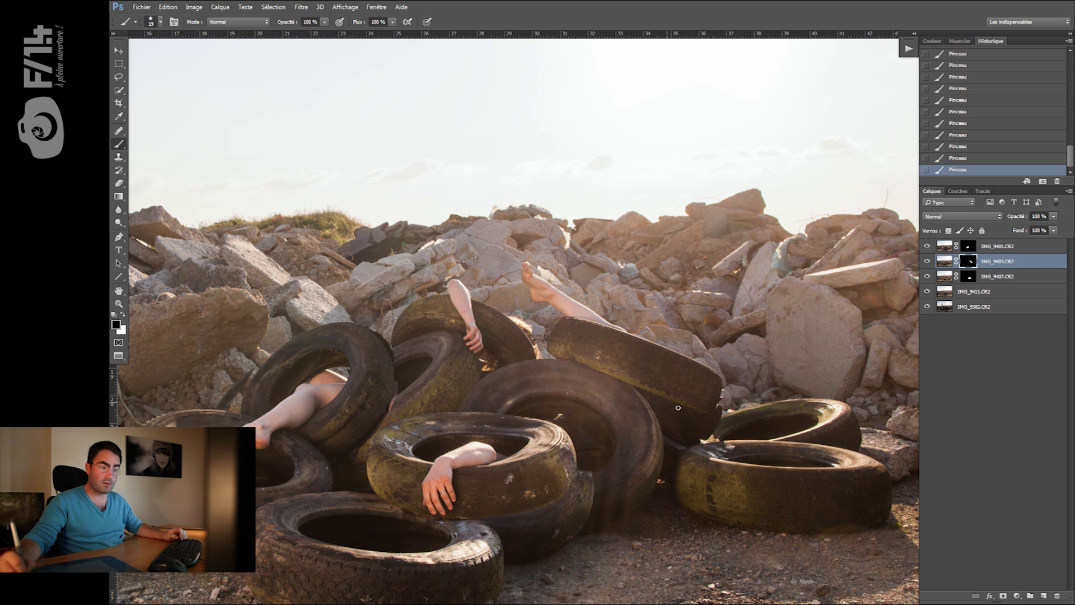
alt+right_click(635, 354)
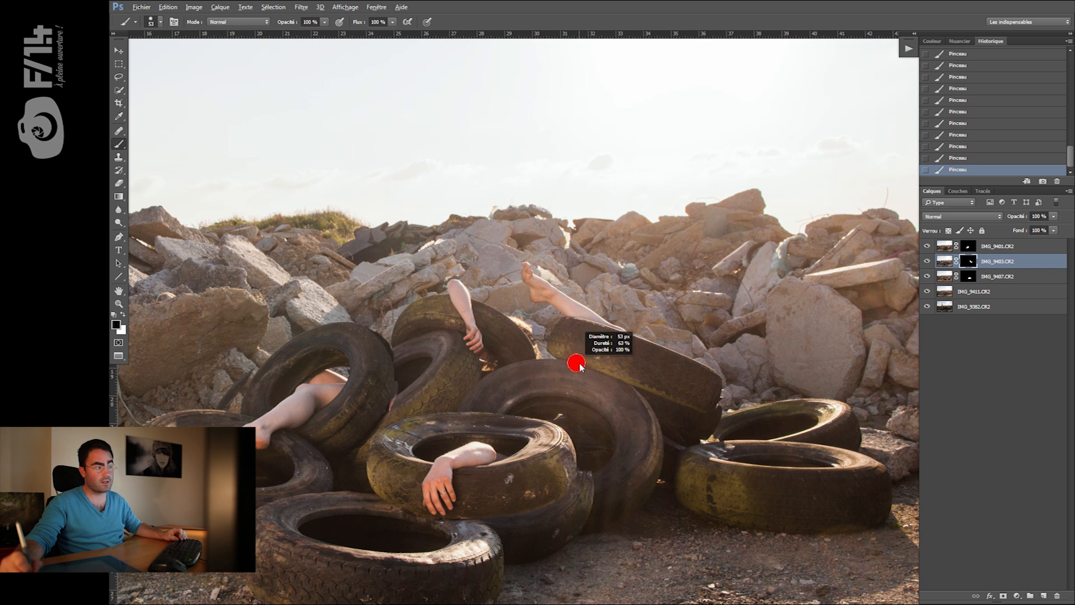
key(x)
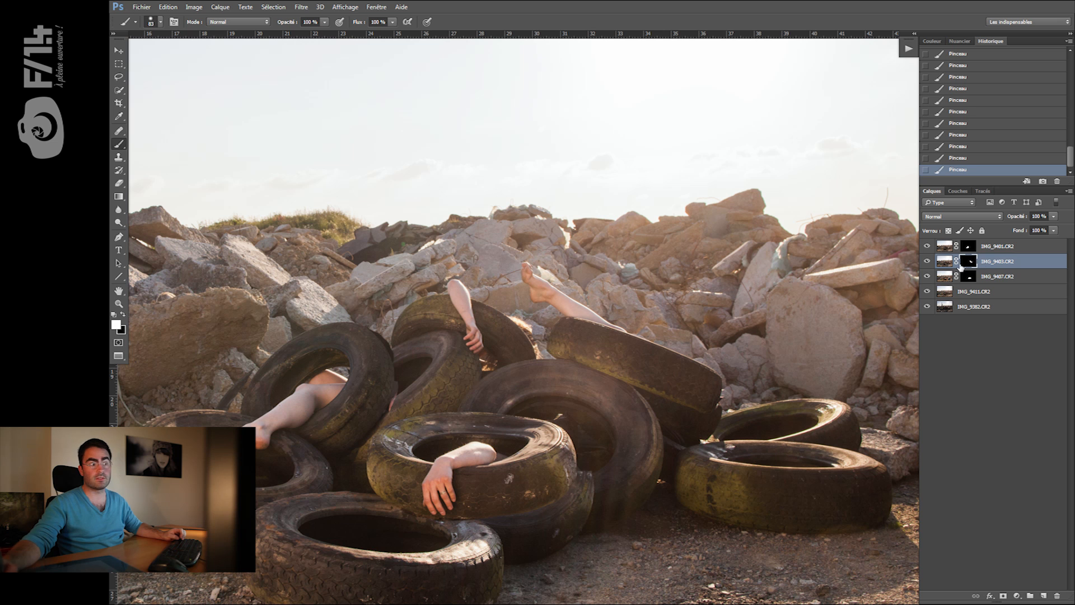
key(x)
alt+right_click(594, 381)
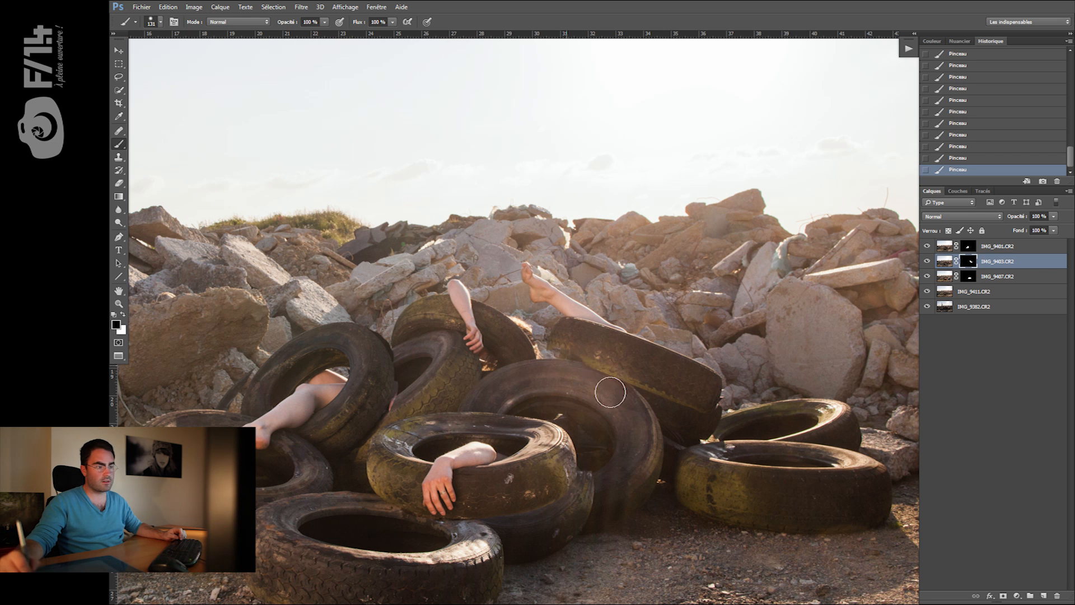
key(ctrl+z)
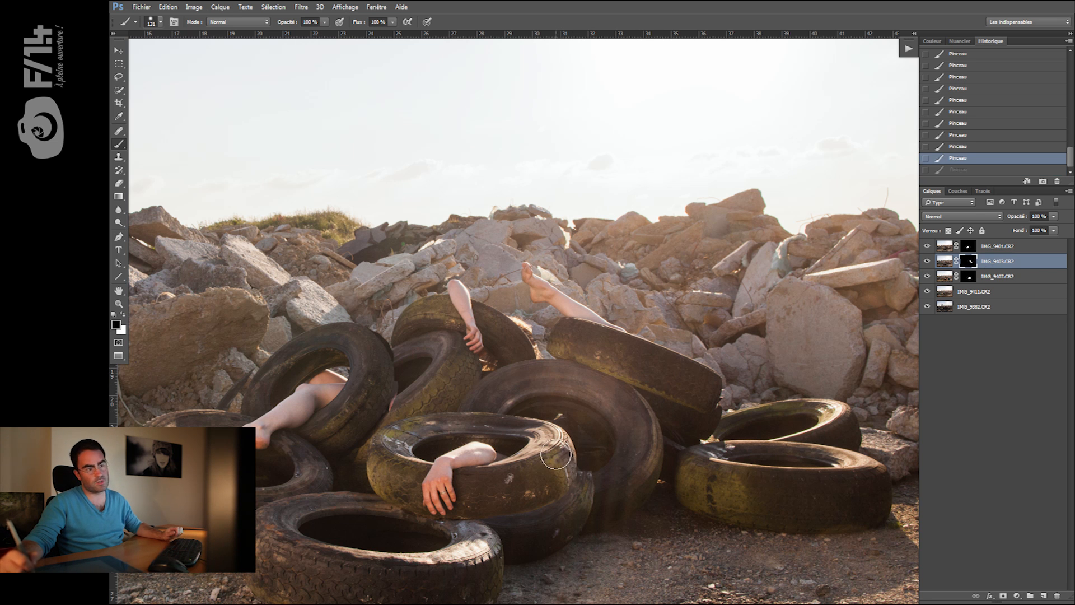
Refine IMG_9403's mask with a 30 px white brush to cover the hair behind the arm's tyre and below its hand
alt+right_click(644, 348)
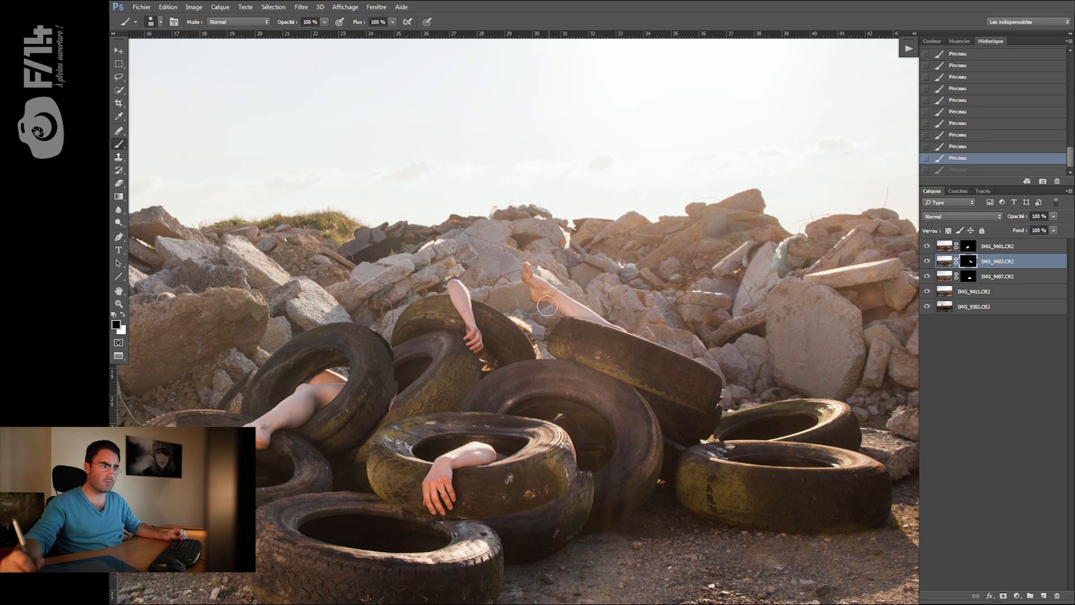
drag(515, 312, 511, 303)
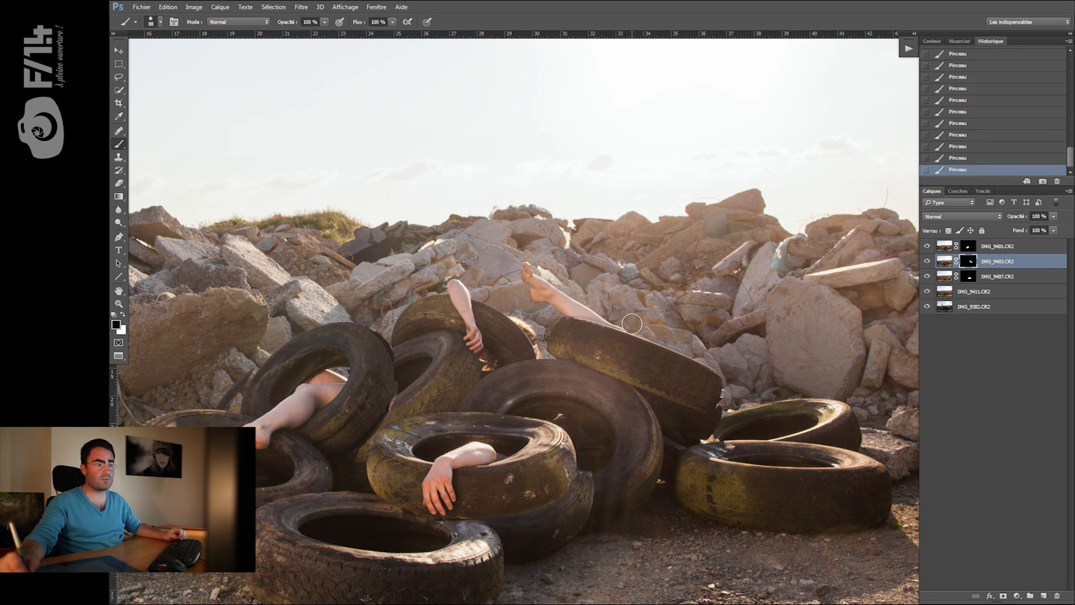
drag(511, 343, 611, 325)
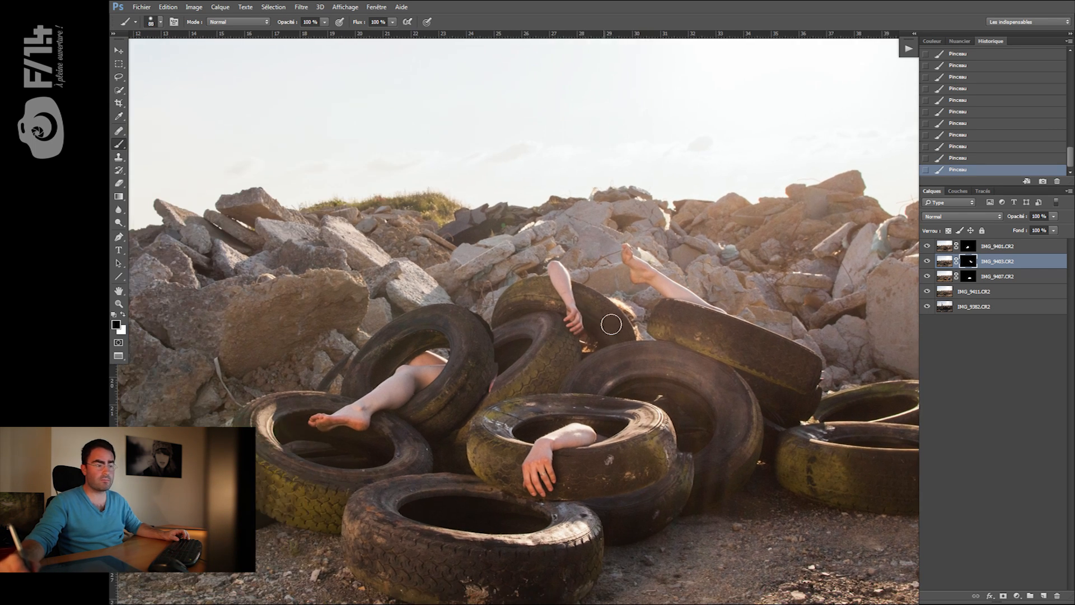
alt+right_click(648, 301)
ctrl+click(644, 302)
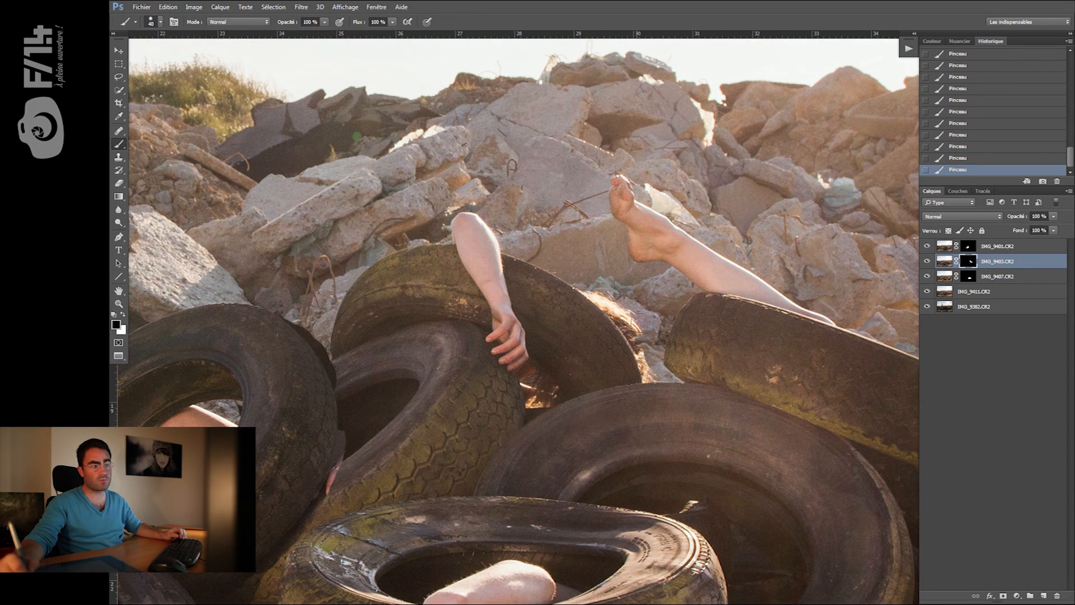
key(bracketleft)
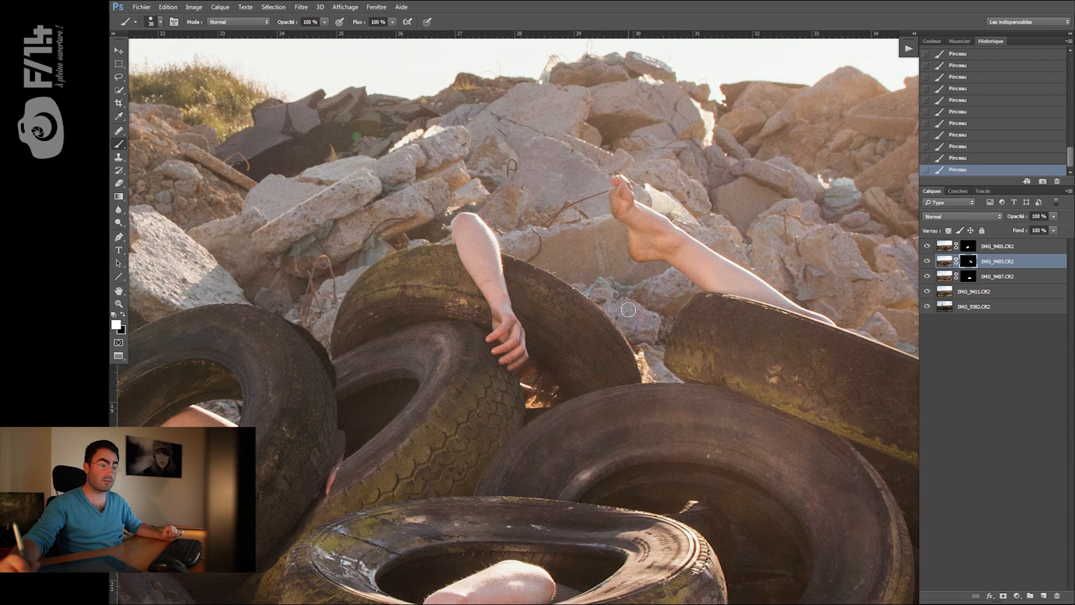
drag(650, 365, 641, 360)
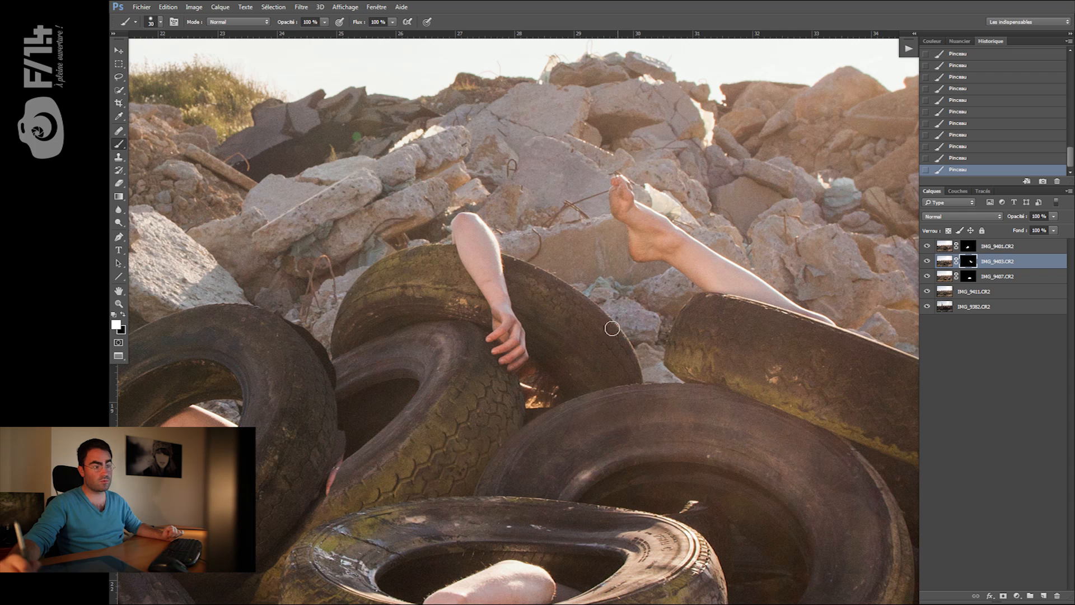
mouse_move(556, 392)
mouse_down()
mouse_move(554, 402)
mouse_move(532, 390)
mouse_move(571, 391)
mouse_move(527, 394)
mouse_up()
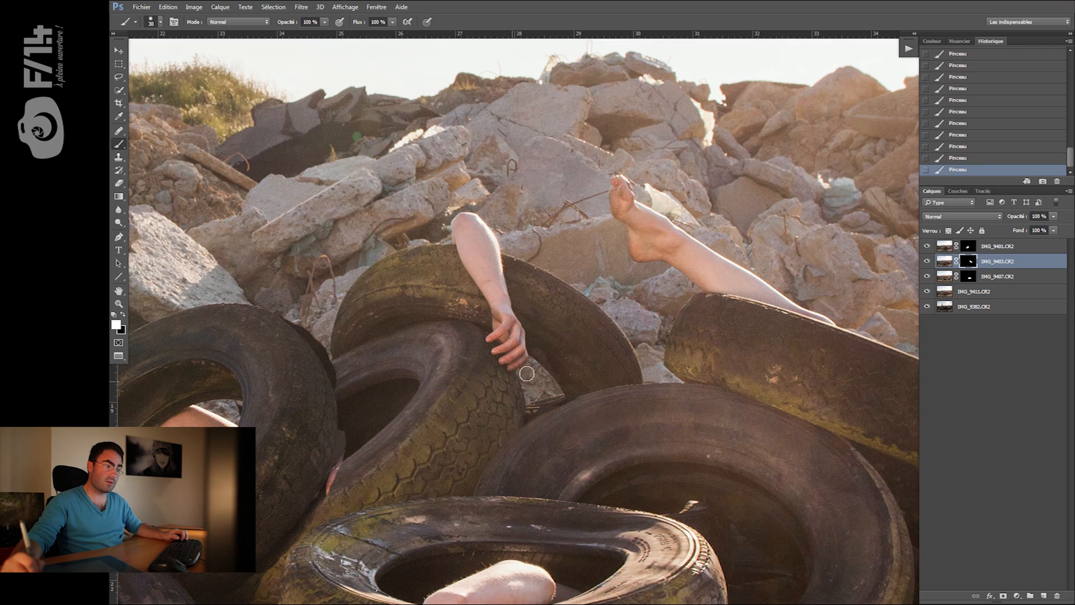
mouse_move(590, 393)
mouse_down()
mouse_move(464, 392)
mouse_move(583, 377)
mouse_up()
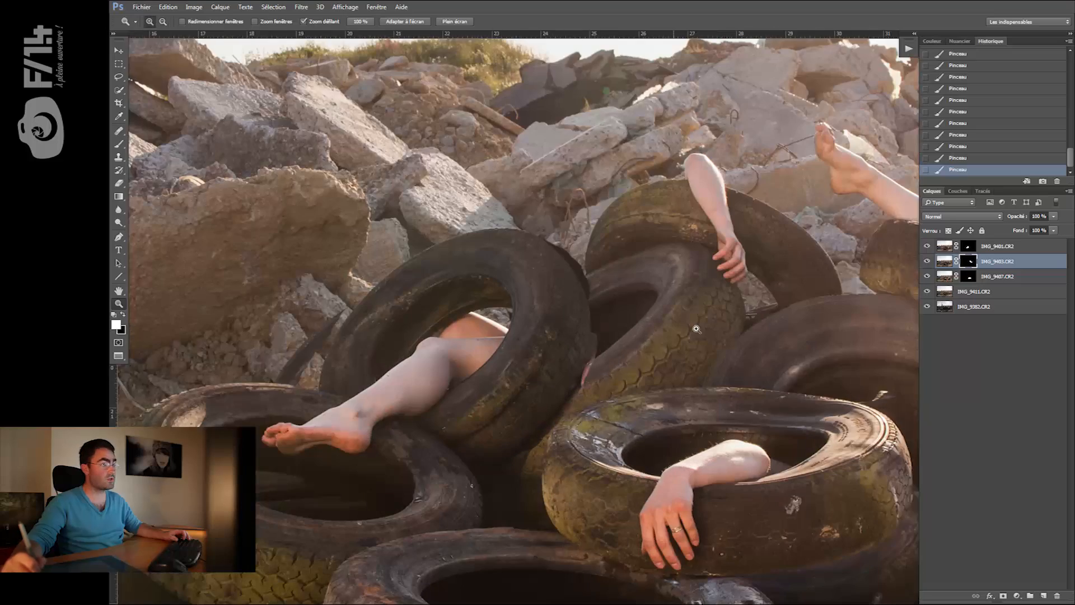
Make IMG_9401's mask active and refine it along the right edge of the leg's tyre with alternating white and black strokes
click(956, 247)
click(956, 246)
key(b)
drag(610, 333, 613, 334)
key(x)
mouse_move(583, 288)
mouse_down()
mouse_move(541, 246)
mouse_move(566, 291)
mouse_move(512, 236)
mouse_move(589, 238)
mouse_move(531, 284)
mouse_move(574, 208)
mouse_move(594, 334)
mouse_up()
key(x)
key(x)
Clean up IMG_9401's mask in the gap between the leg's tyre and the neighbouring tyre with a 23 px brush
mouse_move(572, 234)
mouse_down()
mouse_move(545, 228)
mouse_move(583, 263)
mouse_move(594, 207)
mouse_move(616, 263)
mouse_move(580, 258)
mouse_move(600, 320)
mouse_move(619, 275)
mouse_up()
mouse_move(598, 280)
mouse_down()
mouse_move(588, 286)
mouse_move(591, 370)
mouse_up()
drag(581, 380, 528, 444)
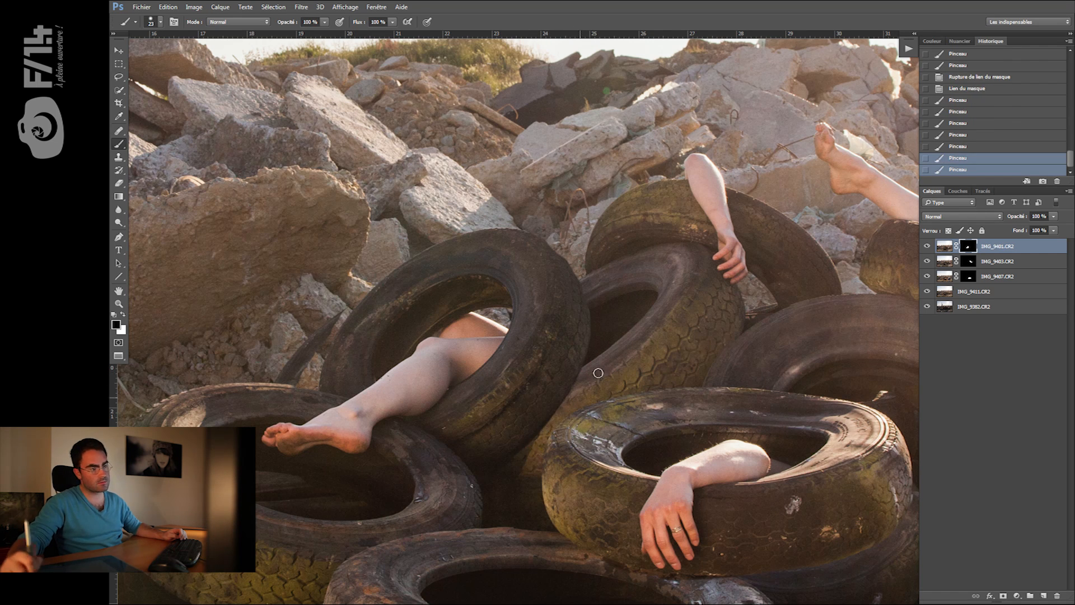
key(x)
key(x)
mouse_move(567, 275)
mouse_down()
mouse_move(560, 252)
mouse_move(568, 264)
mouse_up()
key(x)
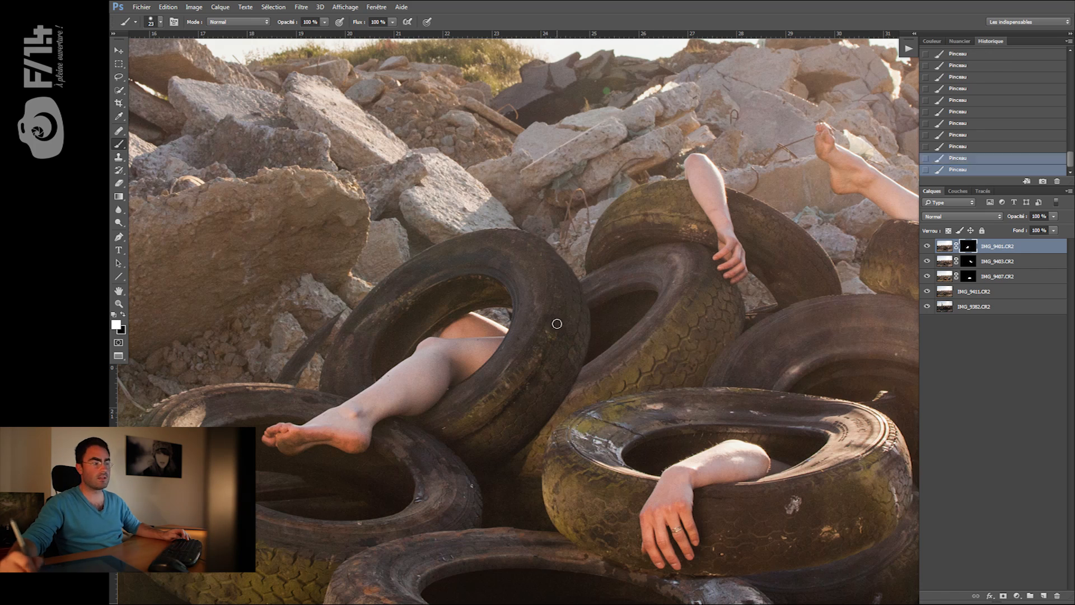
Extend the revealed area of IMG_9401 around the leg and its surrounding tyres using a white brush enlarged to 446 px
scroll(549, 335, down, 2)
key(x)
key(x)
mouse_move(355, 354)
mouse_down()
mouse_move(279, 381)
mouse_move(257, 427)
mouse_up()
mouse_move(343, 458)
mouse_down()
mouse_move(290, 485)
mouse_move(286, 445)
mouse_move(438, 462)
mouse_move(362, 445)
mouse_up()
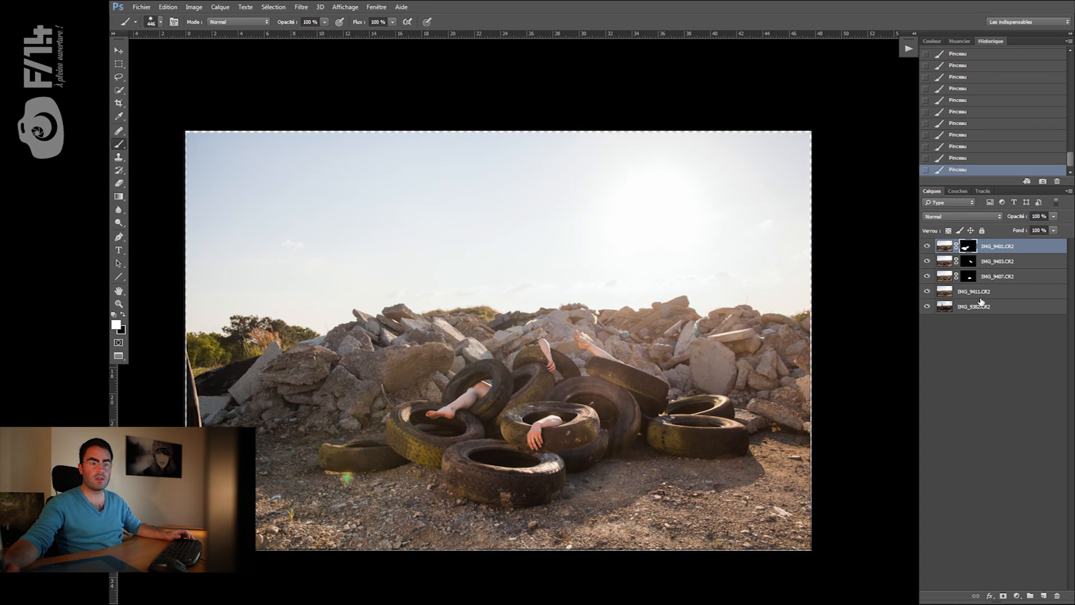
key(x)
Group layers IMG_9401, IMG_9403, IMG_9407 and IMG_9411 and rename the group with the model's first name
shift+click(1008, 292)
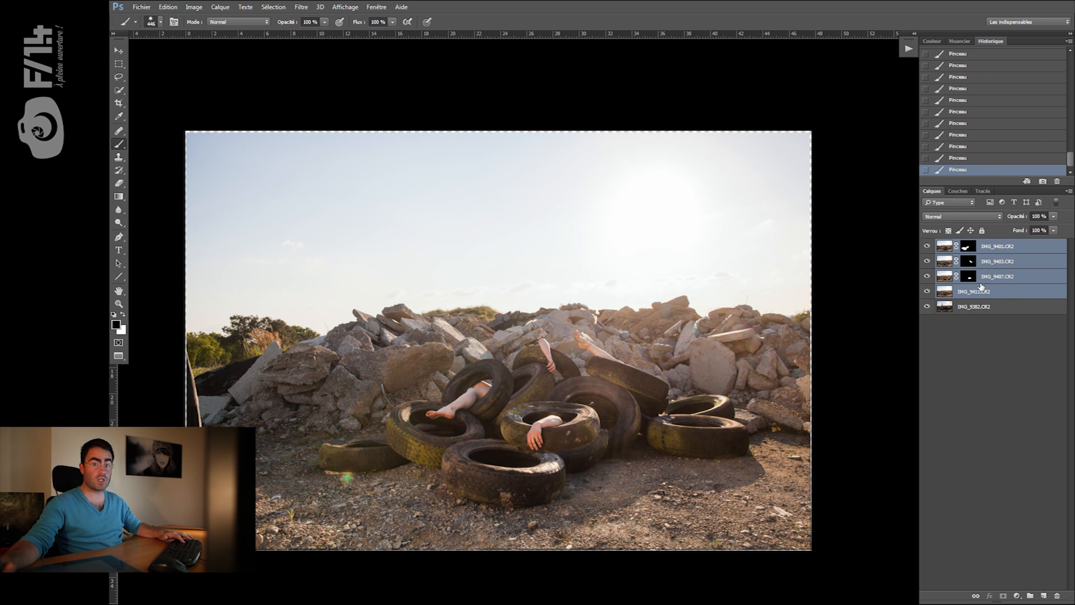
key(ctrl+g)
double_click(969, 248)
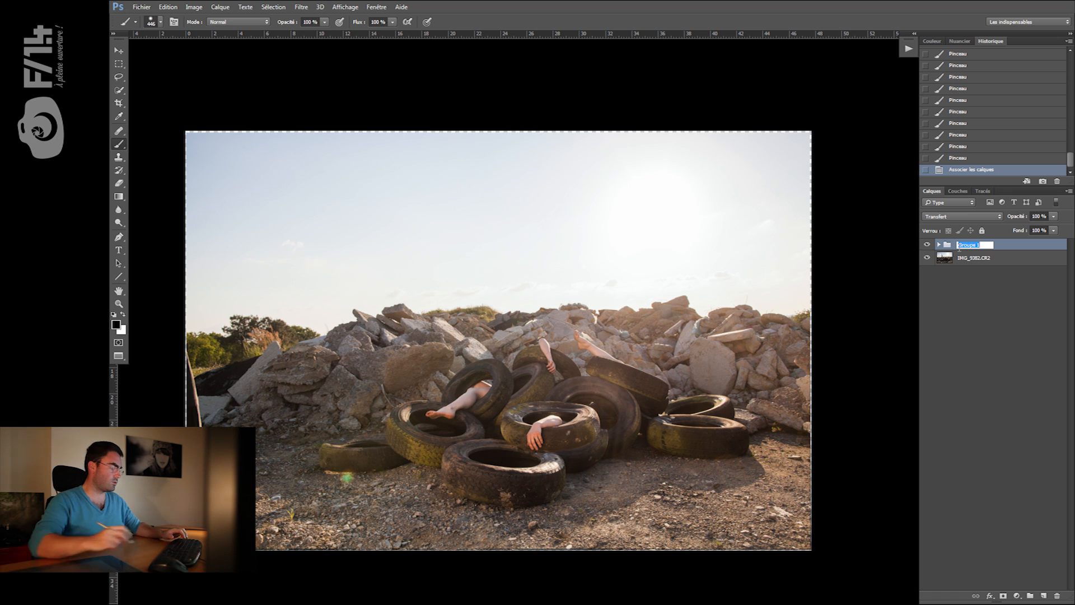
key(BackSpace)
key(Return)
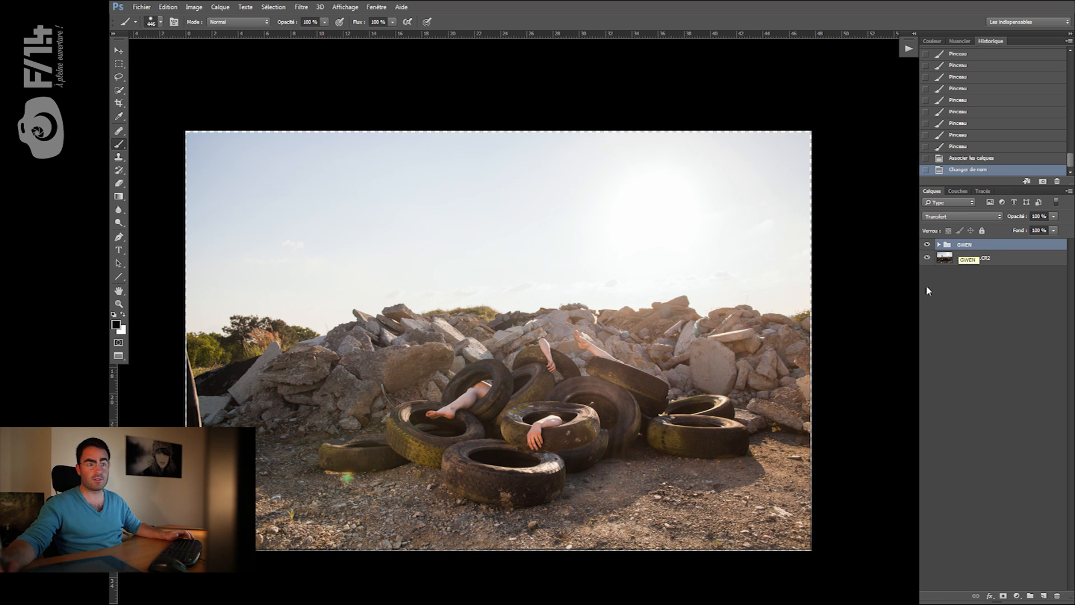
Add a layer mask to the group and paint black over the sky and upper rubble to reveal the machete killer, undoing the last stroke
click(1003, 595)
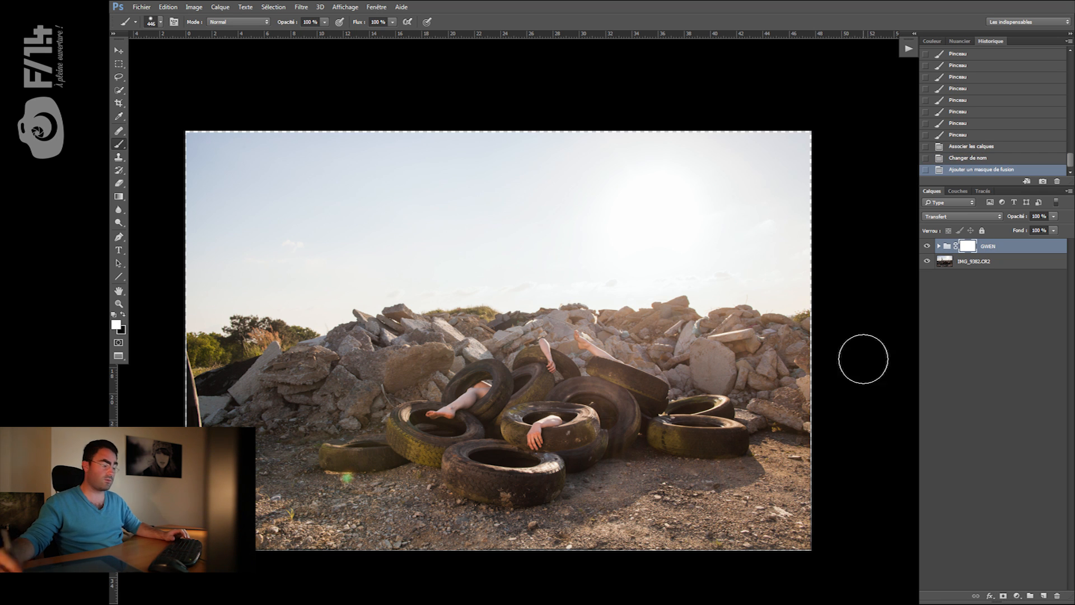
drag(365, 304, 355, 294)
key(x)
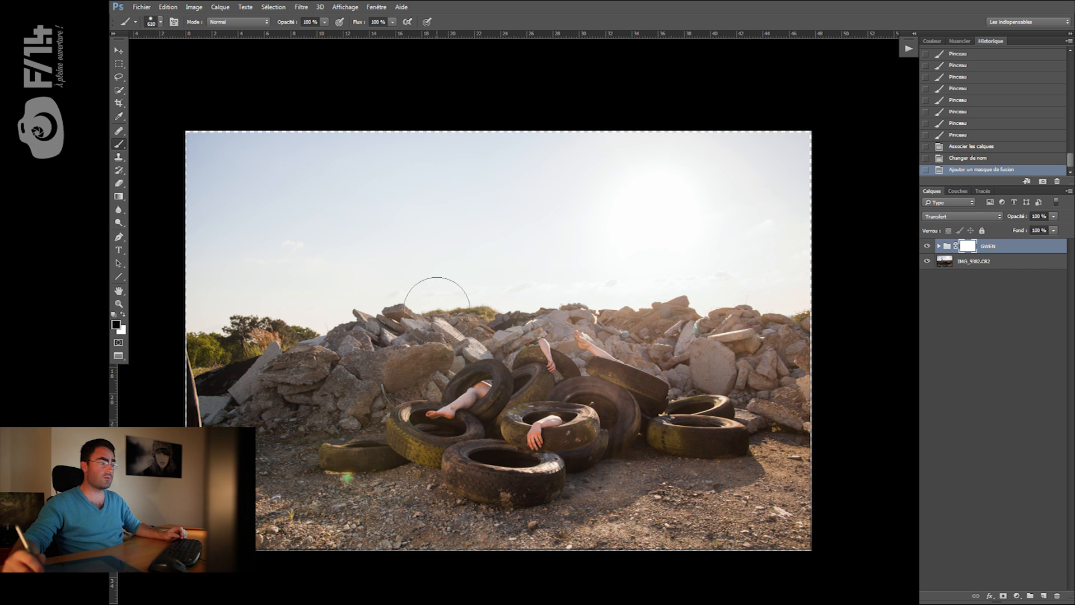
mouse_move(511, 266)
mouse_down()
mouse_move(242, 311)
mouse_move(238, 282)
mouse_move(280, 245)
mouse_move(417, 198)
mouse_move(157, 183)
mouse_move(178, 153)
mouse_move(216, 143)
mouse_move(198, 144)
mouse_move(423, 173)
mouse_move(607, 221)
mouse_move(562, 255)
mouse_move(477, 277)
mouse_move(820, 297)
mouse_move(546, 282)
mouse_move(369, 310)
mouse_move(279, 330)
mouse_move(228, 395)
mouse_up()
mouse_move(370, 363)
mouse_down()
mouse_move(360, 409)
mouse_move(312, 414)
mouse_move(431, 385)
mouse_move(466, 345)
mouse_move(499, 347)
mouse_move(546, 319)
mouse_move(526, 326)
mouse_move(555, 333)
mouse_move(597, 316)
mouse_move(629, 330)
mouse_move(778, 339)
mouse_move(826, 375)
mouse_move(739, 380)
mouse_move(754, 411)
mouse_move(782, 396)
mouse_move(787, 415)
mouse_move(793, 365)
mouse_move(679, 387)
mouse_move(683, 372)
mouse_move(586, 321)
mouse_up()
drag(571, 359, 556, 359)
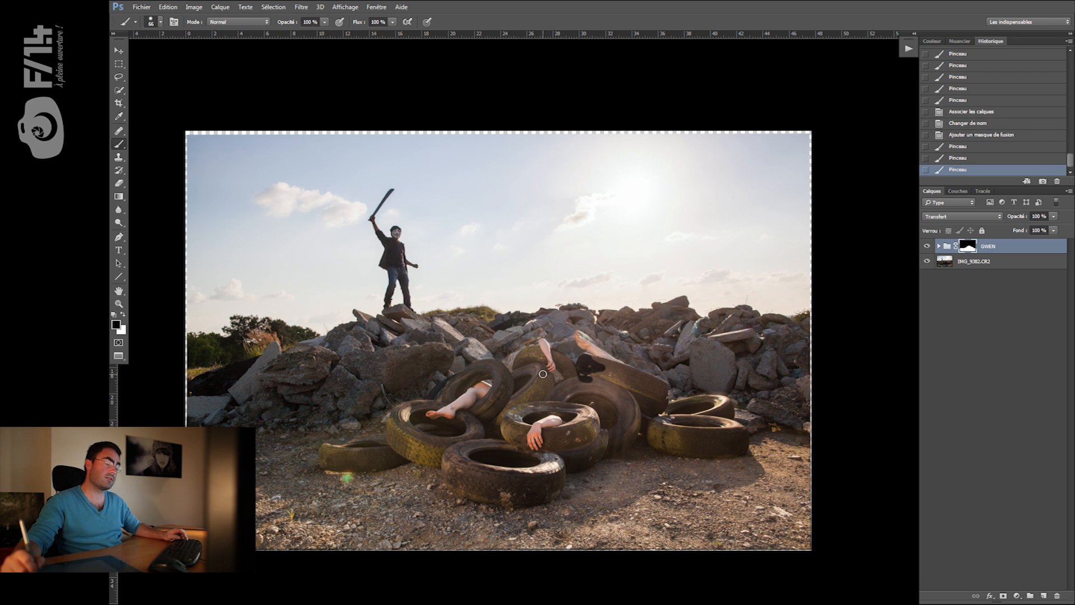
key(ctrl+z)
Restore the group's rubble heap and left edge by painting its mask white with a 310 px brush
drag(516, 369, 541, 369)
key(x)
mouse_move(434, 375)
mouse_down()
mouse_move(518, 353)
mouse_move(461, 355)
mouse_move(391, 335)
mouse_move(340, 370)
mouse_move(332, 406)
mouse_move(253, 415)
mouse_move(219, 399)
mouse_move(250, 383)
mouse_move(445, 356)
mouse_move(462, 327)
mouse_up()
mouse_move(555, 357)
mouse_down()
mouse_move(521, 336)
mouse_move(571, 333)
mouse_move(573, 417)
mouse_move(764, 454)
mouse_move(828, 348)
mouse_move(680, 317)
mouse_up()
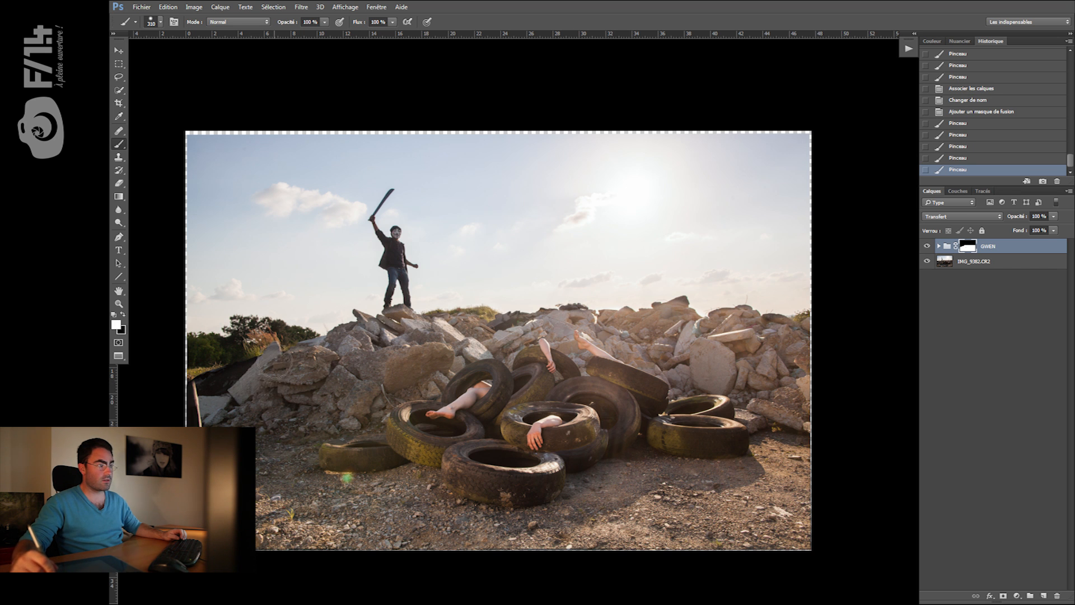
mouse_move(188, 352)
mouse_down()
mouse_move(306, 336)
mouse_move(348, 354)
mouse_up()
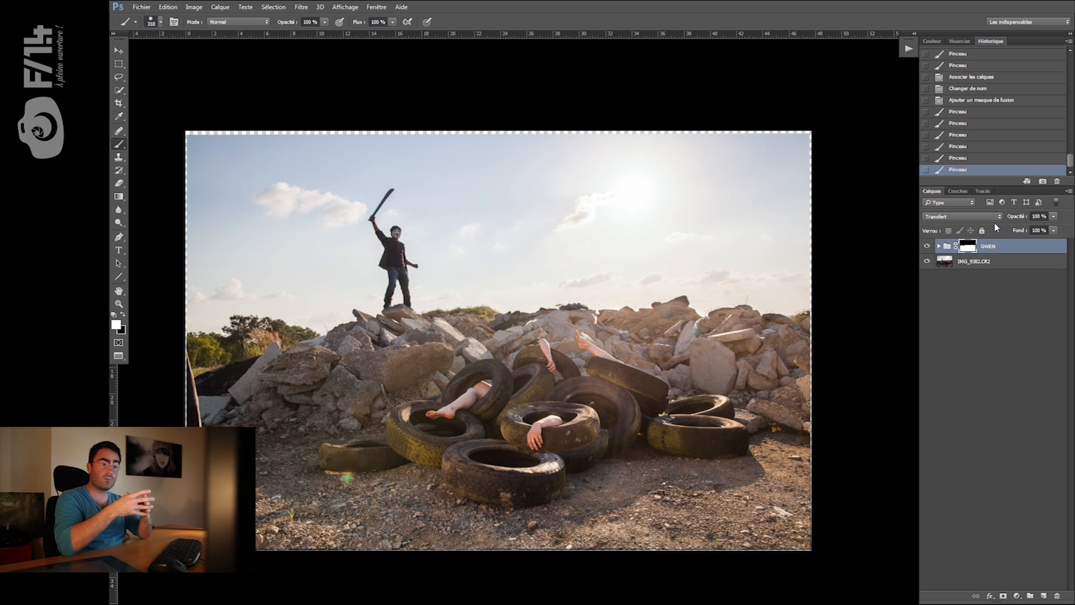
Refine the group's mask along the ridge of the rubble heap with a 57 px white brush
drag(716, 346, 710, 348)
drag(676, 312, 676, 310)
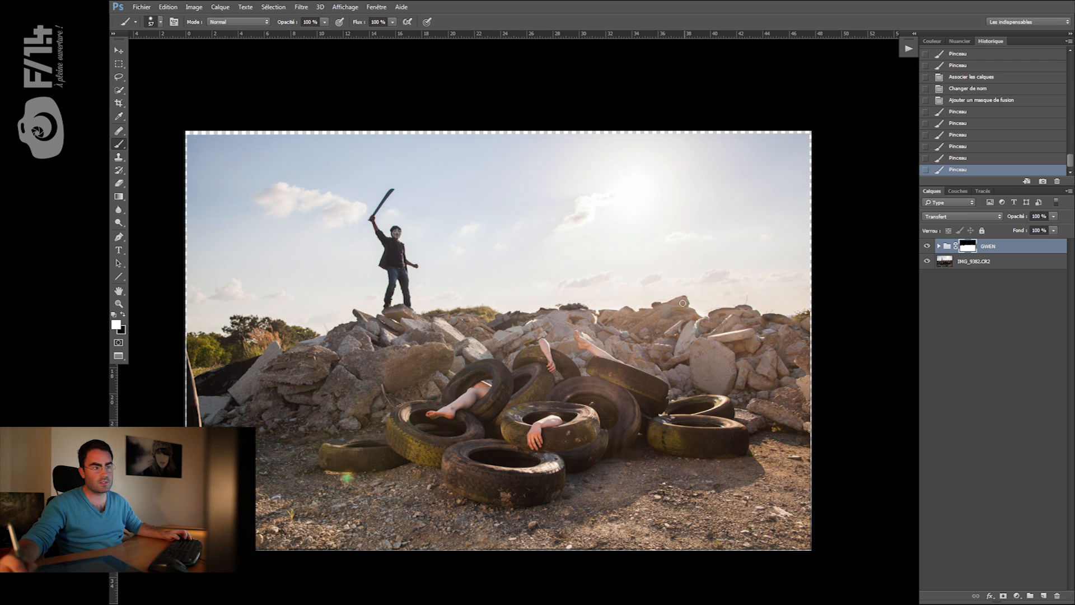
drag(680, 310, 580, 311)
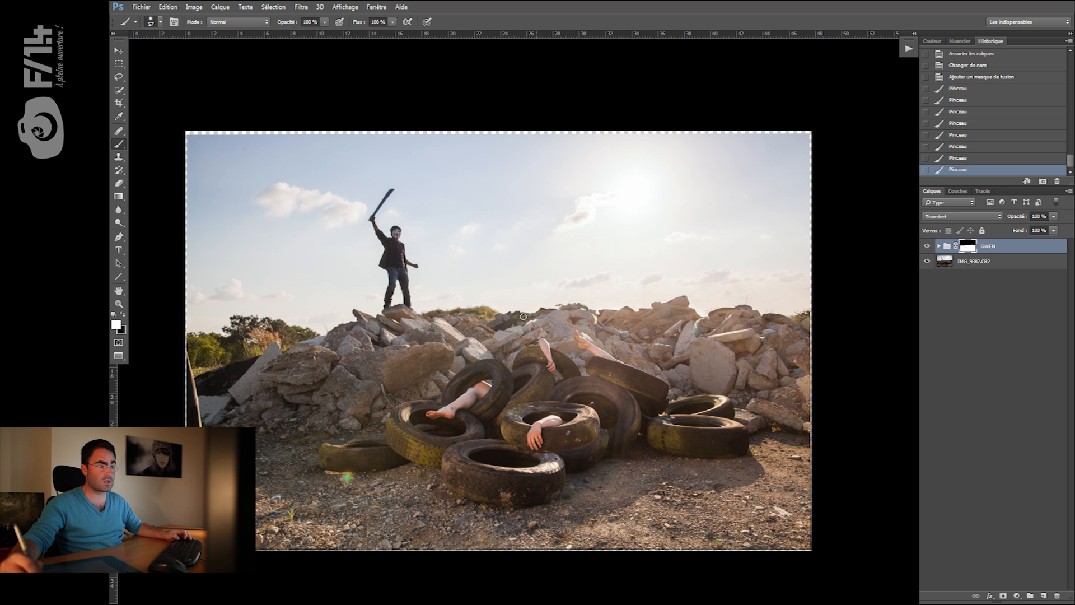
mouse_move(492, 324)
mouse_down()
mouse_move(480, 312)
mouse_move(452, 320)
mouse_up()
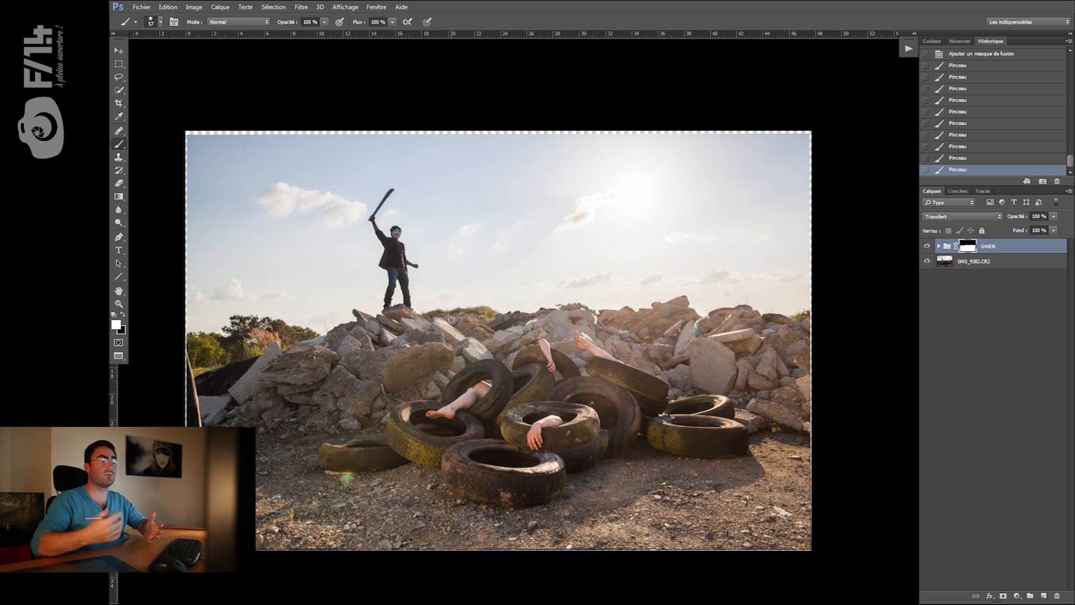
drag(689, 300, 719, 307)
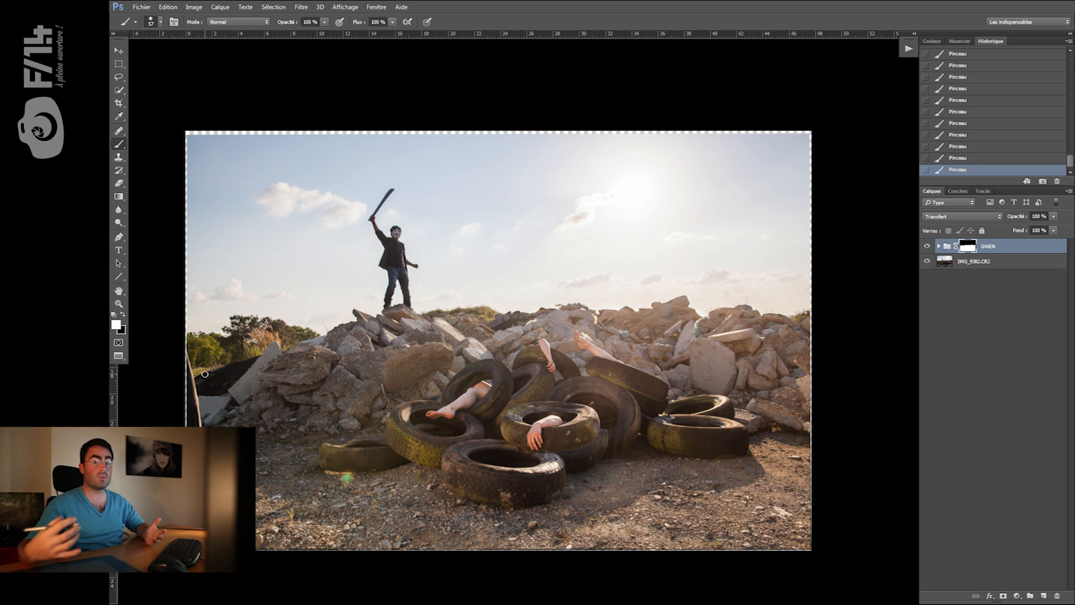
Inspect the leg inside its tyre up close and expand the group to list its layers
key(z)
mouse_move(469, 388)
mouse_down()
mouse_move(504, 390)
mouse_move(408, 391)
mouse_move(550, 367)
mouse_up()
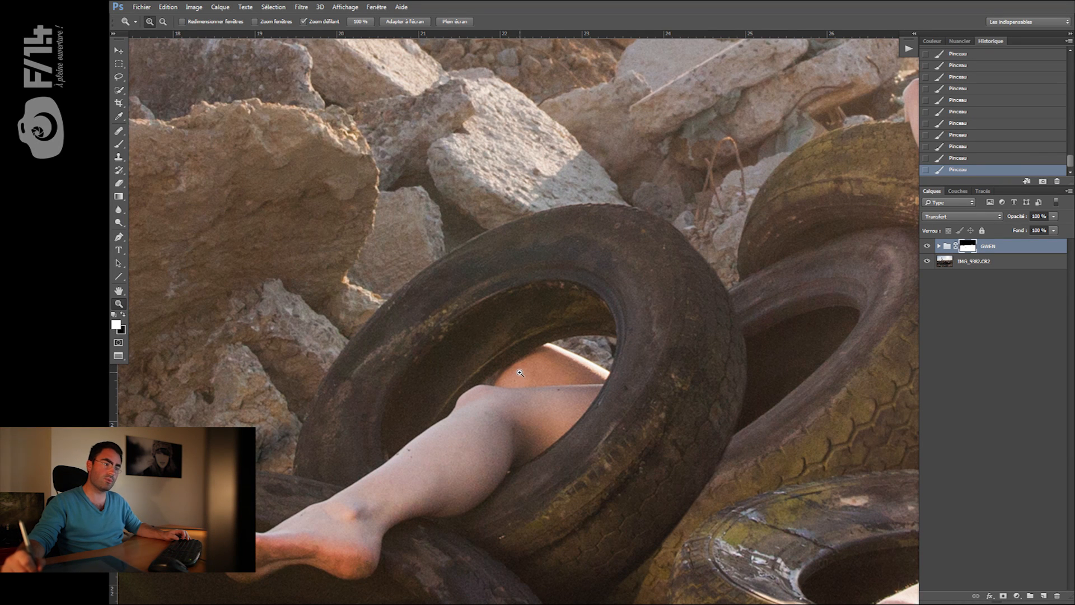
key(v)
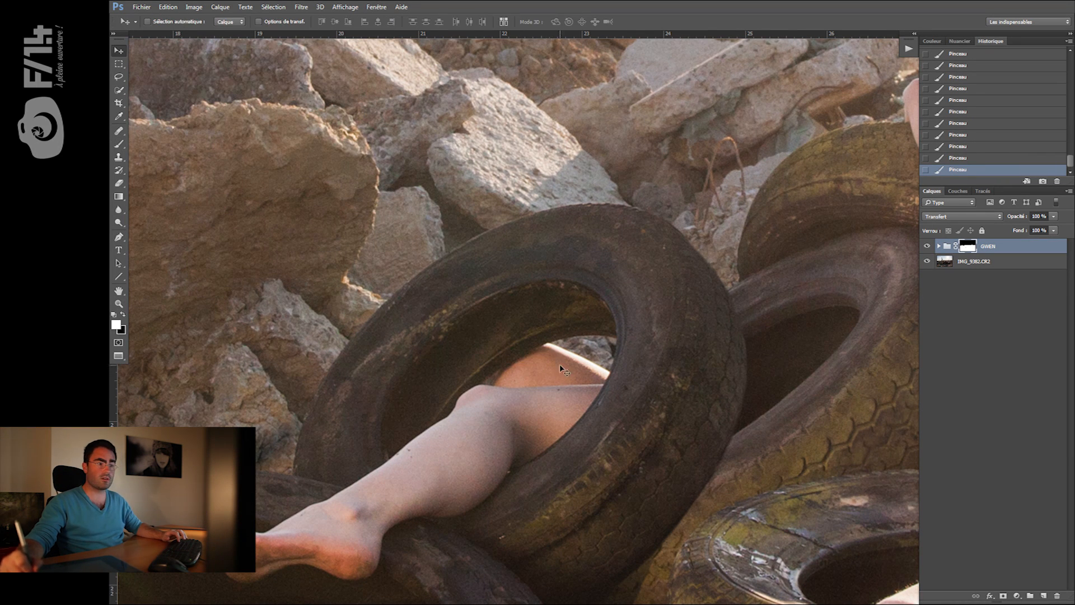
click(939, 246)
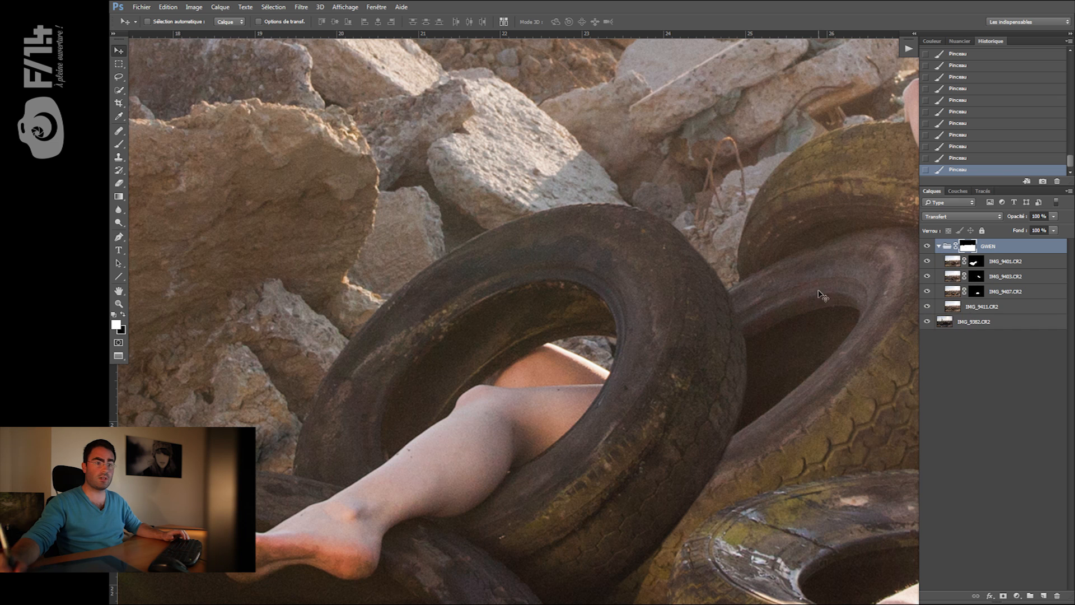
Try brush strokes above the knee on the group's mask and undo them
click(564, 378)
key(b)
mouse_move(525, 354)
mouse_down()
mouse_move(563, 356)
mouse_move(527, 366)
mouse_move(557, 348)
mouse_move(502, 378)
mouse_move(571, 370)
mouse_move(499, 381)
mouse_move(587, 363)
mouse_move(561, 359)
mouse_move(601, 372)
mouse_move(574, 371)
mouse_move(578, 352)
mouse_move(503, 382)
mouse_up()
key(x)
key(bracketleft)
key(ctrl+alt+z)
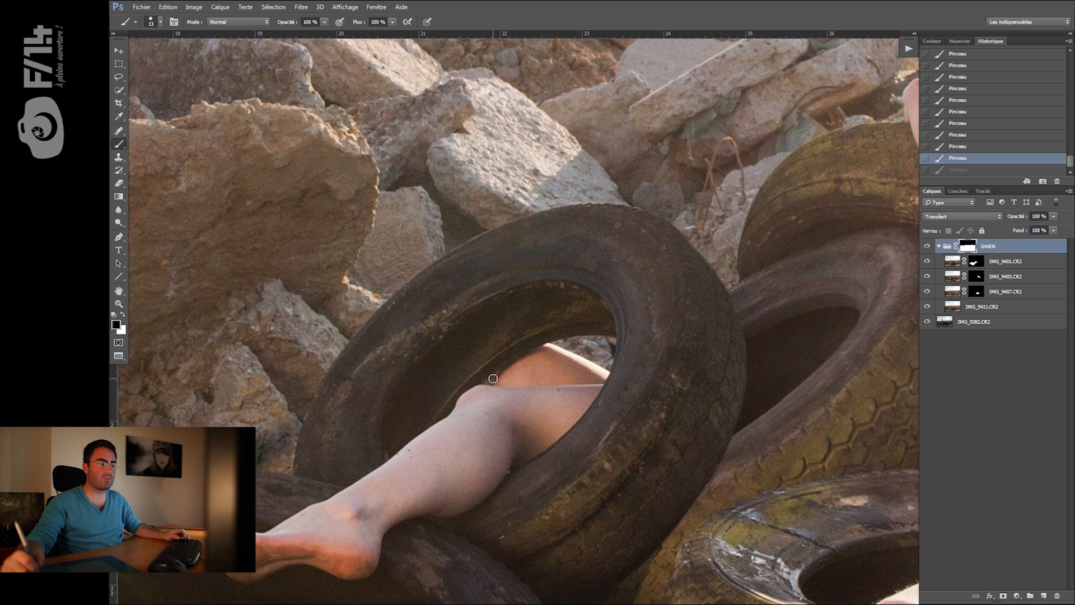
Copy a rectangular patch of rubble beside the leg's tyre from IMG_9411.CR2 onto a new layer
drag(404, 387, 506, 370)
click(953, 264)
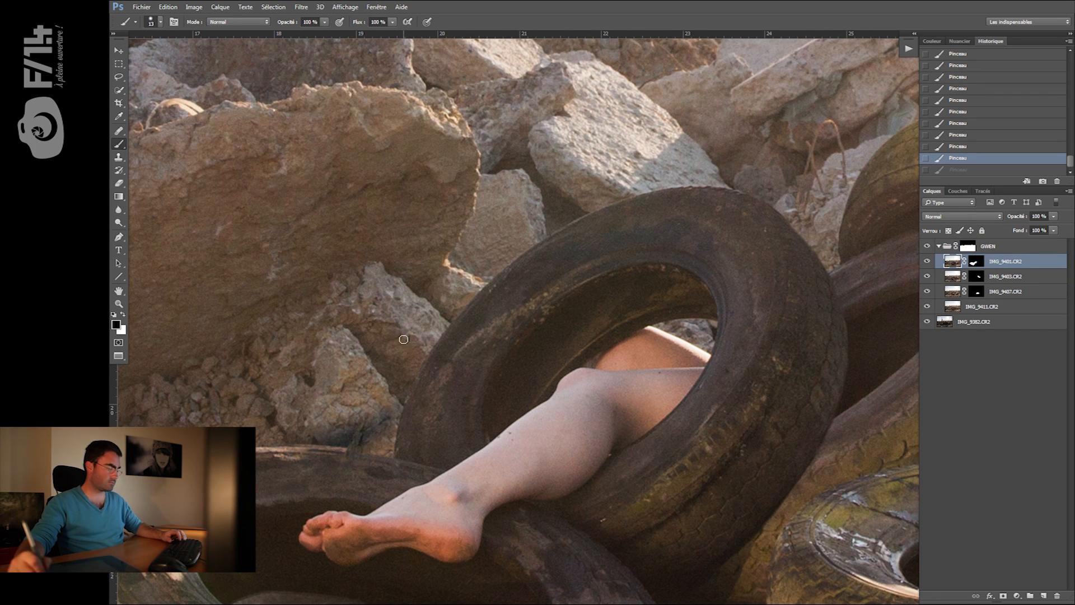
key(v)
click(967, 307)
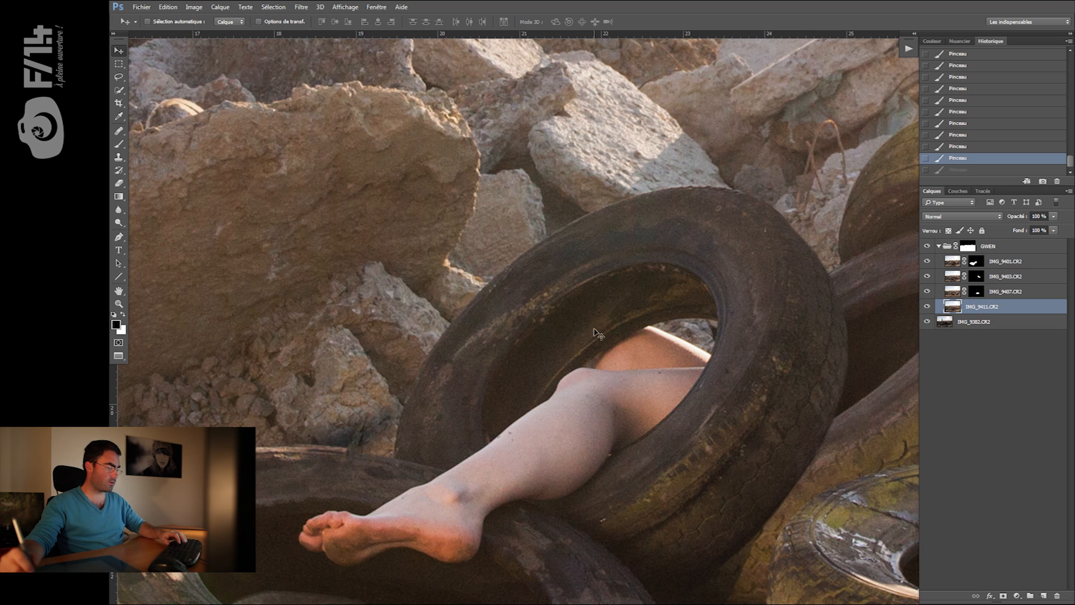
key(m)
drag(445, 248, 160, 437)
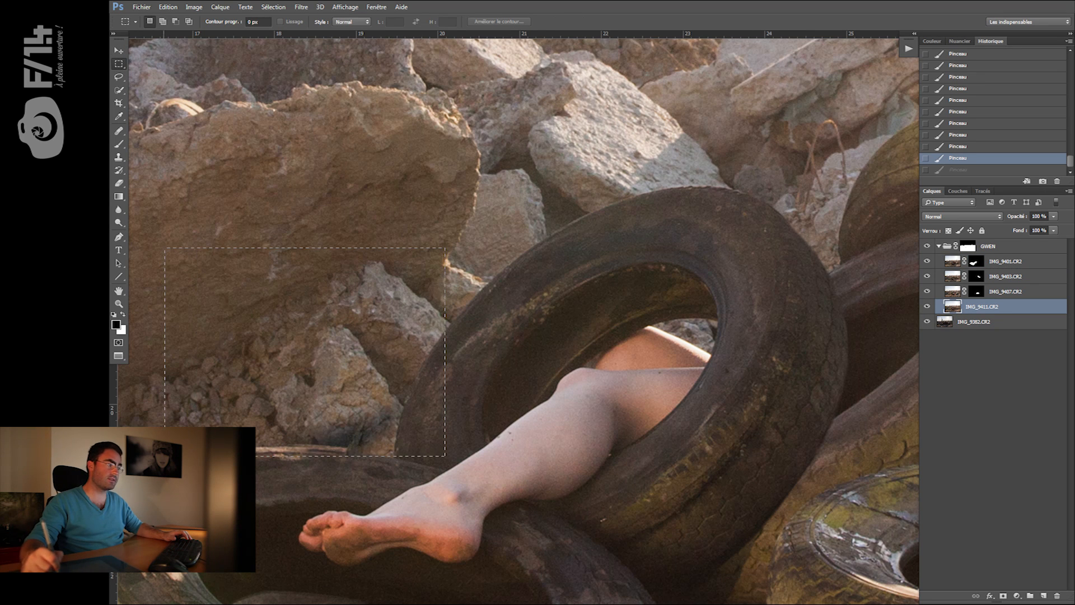
key(ctrl+j)
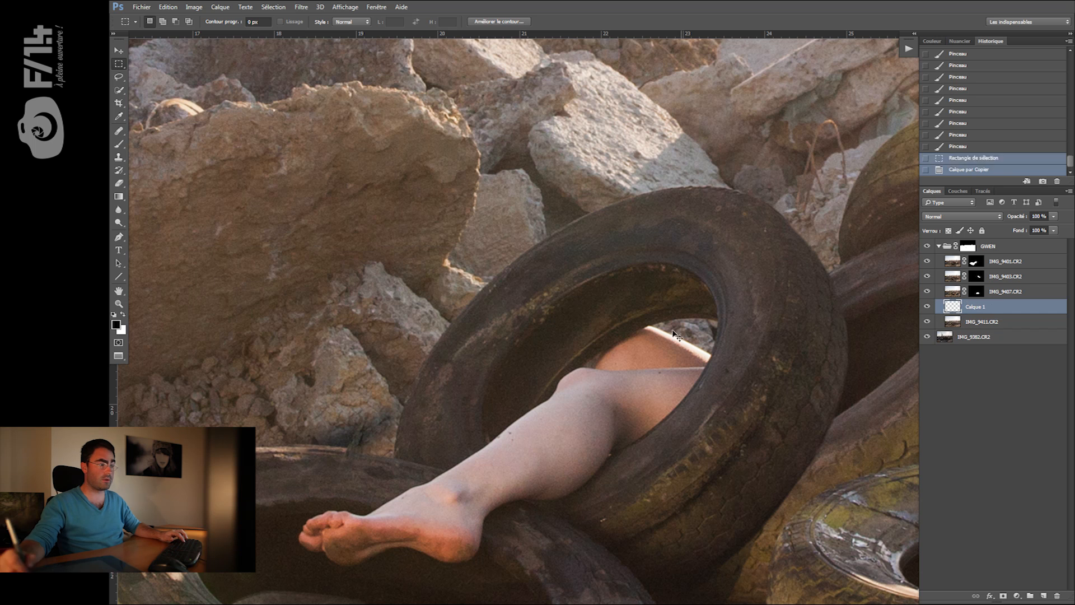
Place the rubble patch directly below IMG_9401.CR2 in the layer order and move it behind the tyre's opening
key(v)
drag(991, 307, 1004, 268)
drag(398, 353, 667, 372)
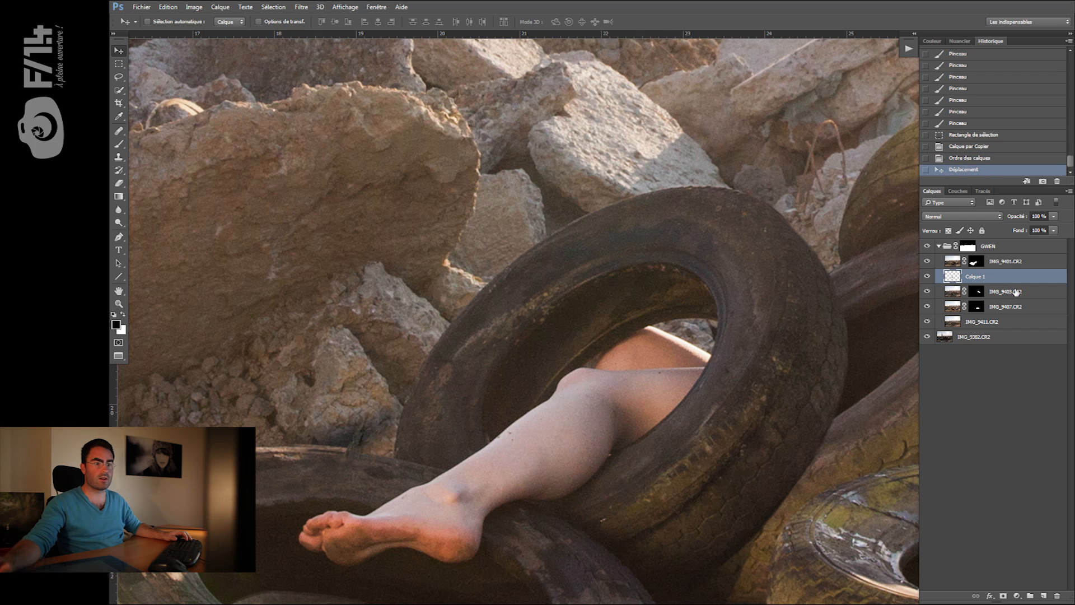
Hide the rear thigh inside the tyre by painting black on the IMG_9401.CR2 mask, enlarging the brush from 7 to 13 px
click(973, 263)
key(b)
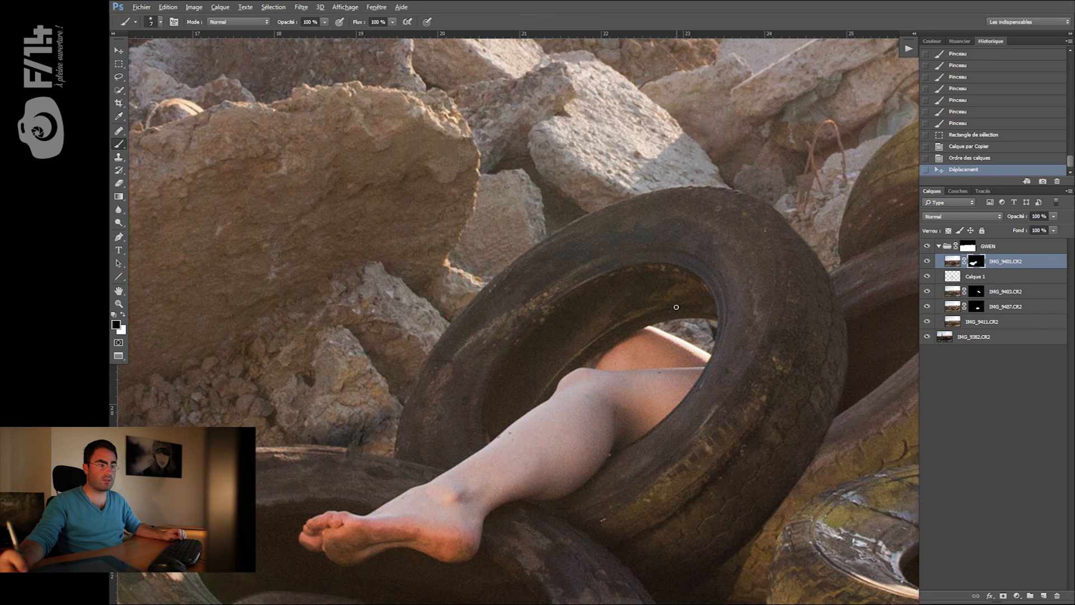
mouse_move(666, 337)
mouse_down()
mouse_move(622, 355)
mouse_move(663, 331)
mouse_move(651, 346)
mouse_up()
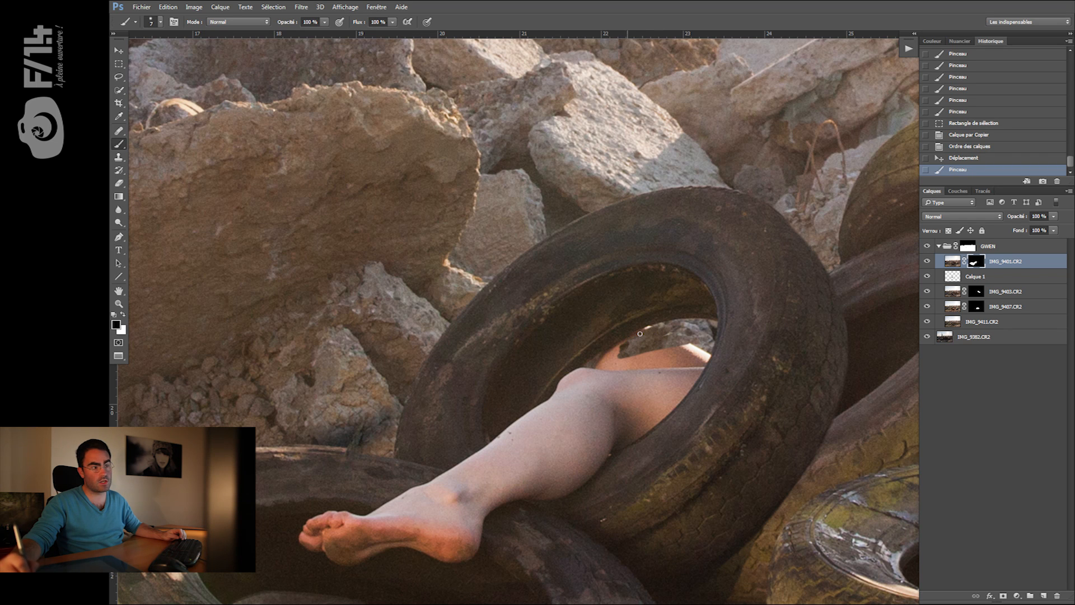
mouse_move(608, 358)
mouse_down()
mouse_move(696, 365)
mouse_move(712, 351)
mouse_move(697, 362)
mouse_move(630, 362)
mouse_move(686, 351)
mouse_up()
alt+right_click(656, 360)
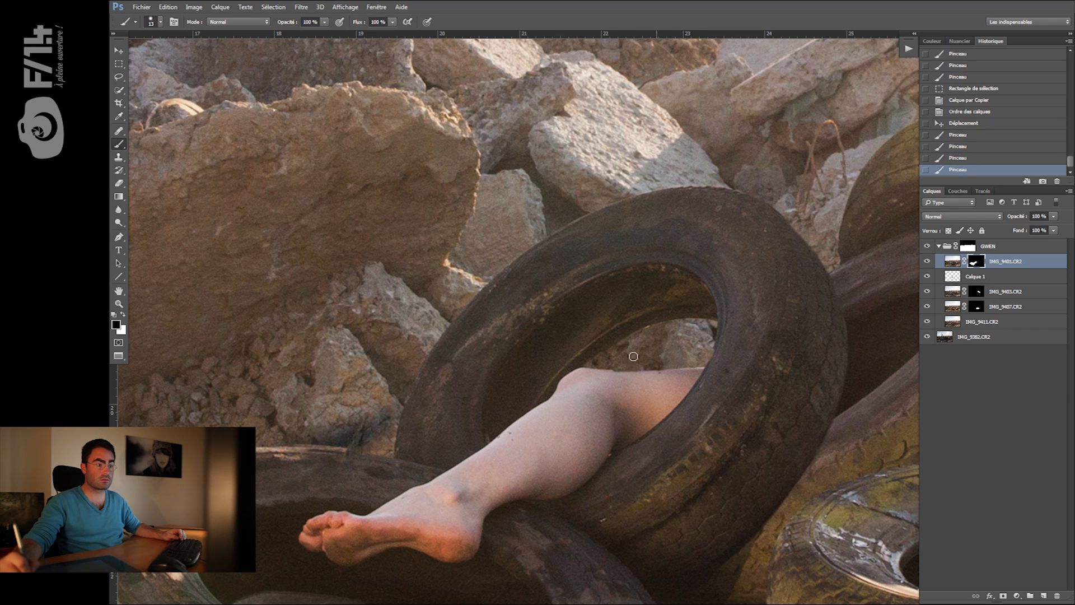
Refine the IMG_9401.CR2 mask along the tyre's inner rim and above the knee, alternating white and black with a 13 px brush
key(x)
mouse_move(704, 342)
mouse_down()
mouse_move(637, 340)
mouse_move(658, 330)
mouse_up()
key(x)
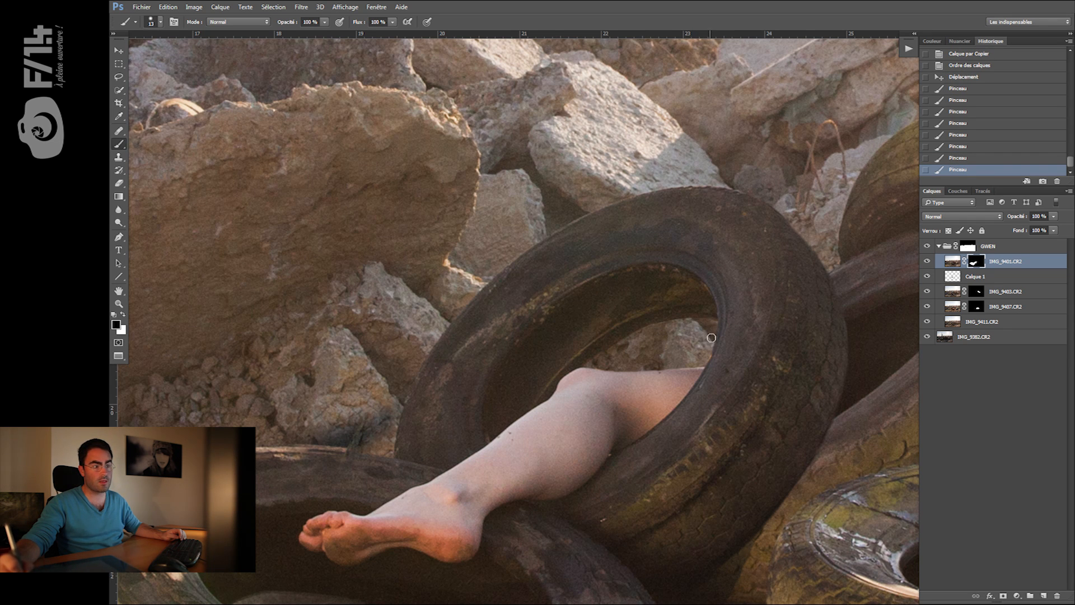
drag(667, 341, 661, 359)
click(669, 353)
key(z)
drag(753, 336, 598, 384)
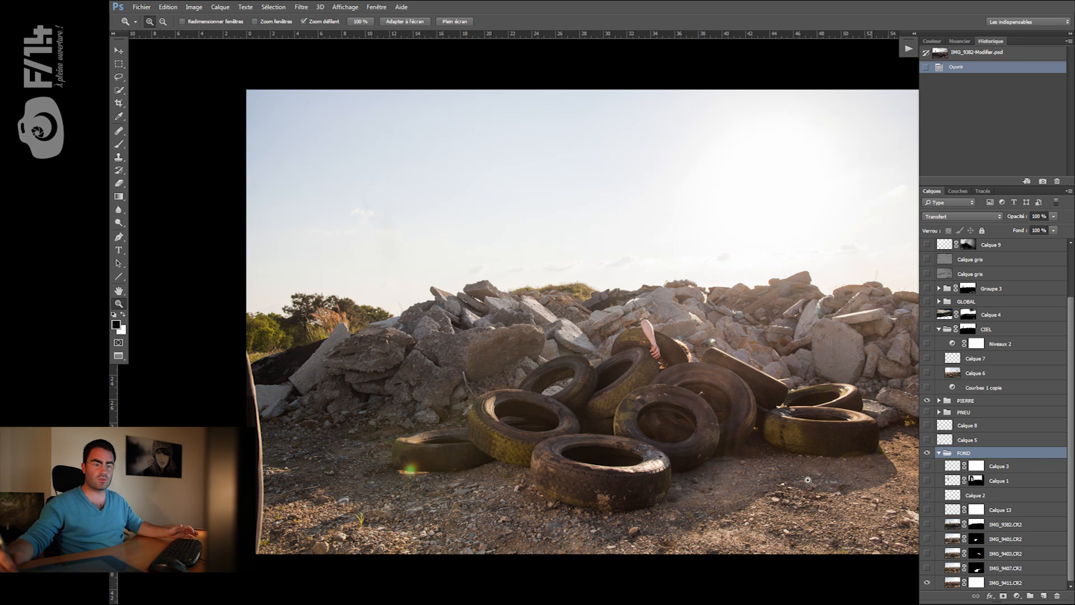
In the finished document's FOND group, show IMG_9407, IMG_9403, IMG_9401 and IMG_9382 above the visible IMG_9411 base photo
click(927, 583)
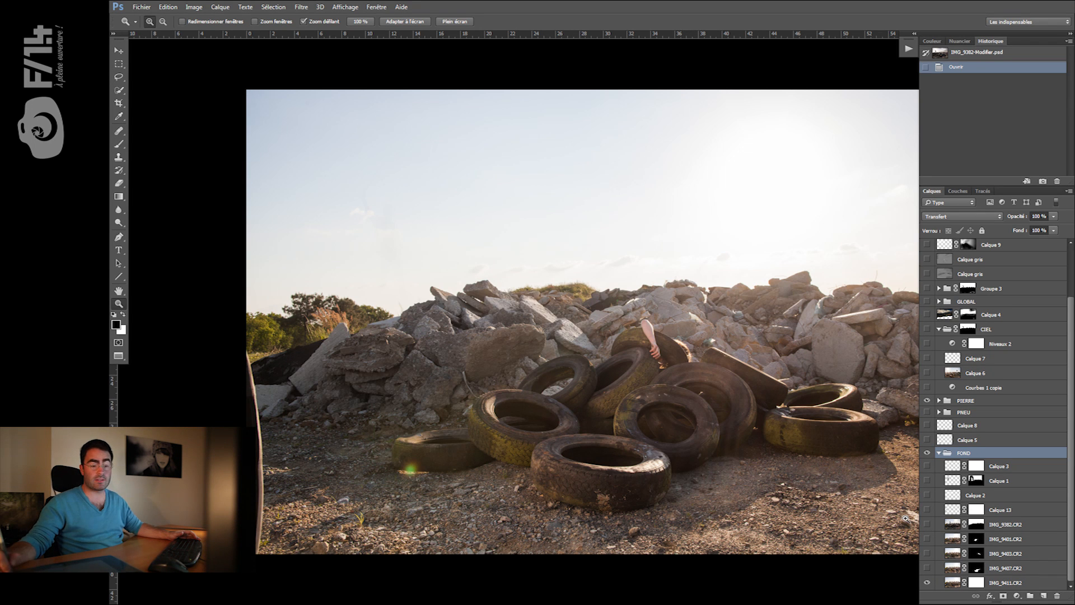
click(927, 569)
click(927, 554)
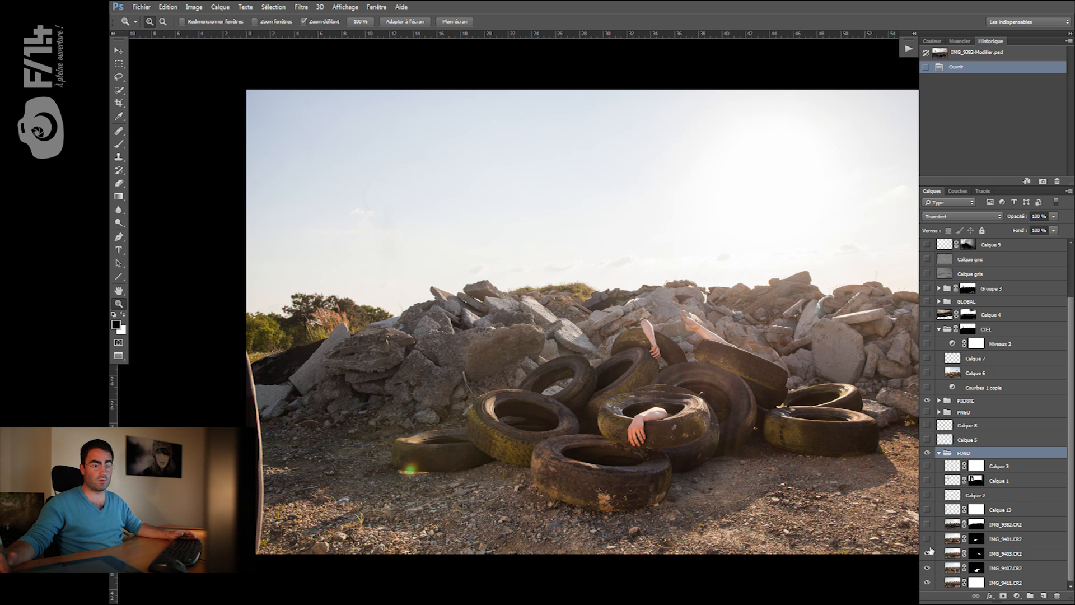
click(926, 539)
click(928, 525)
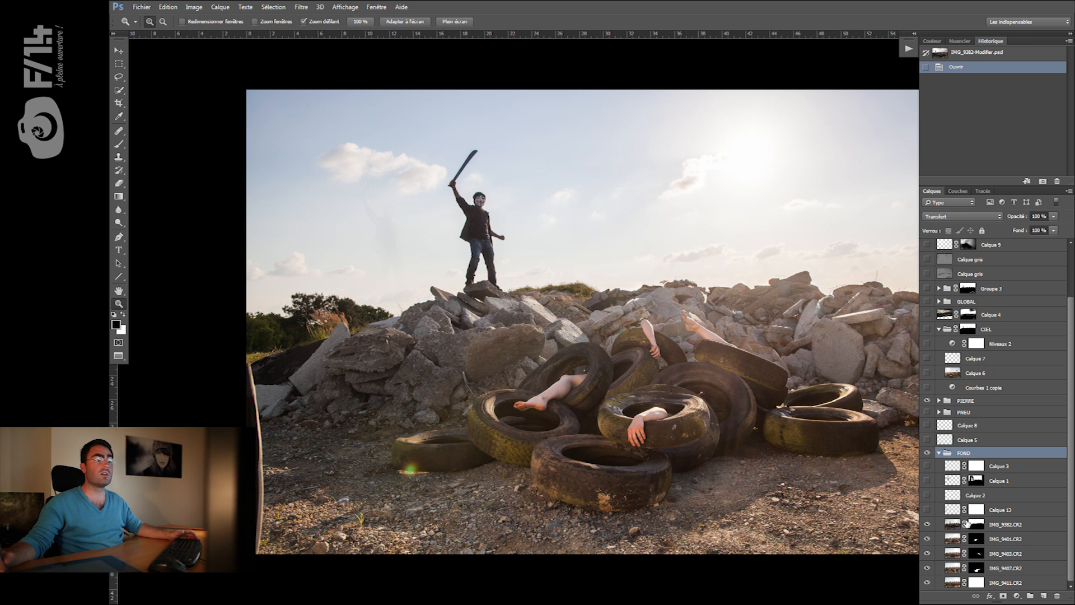
Show Calque 13, Calque 2, Calque 1 and Calque 3 in FOND, comparing the killer's placement with Calque 2 hidden and shown
click(927, 510)
click(927, 495)
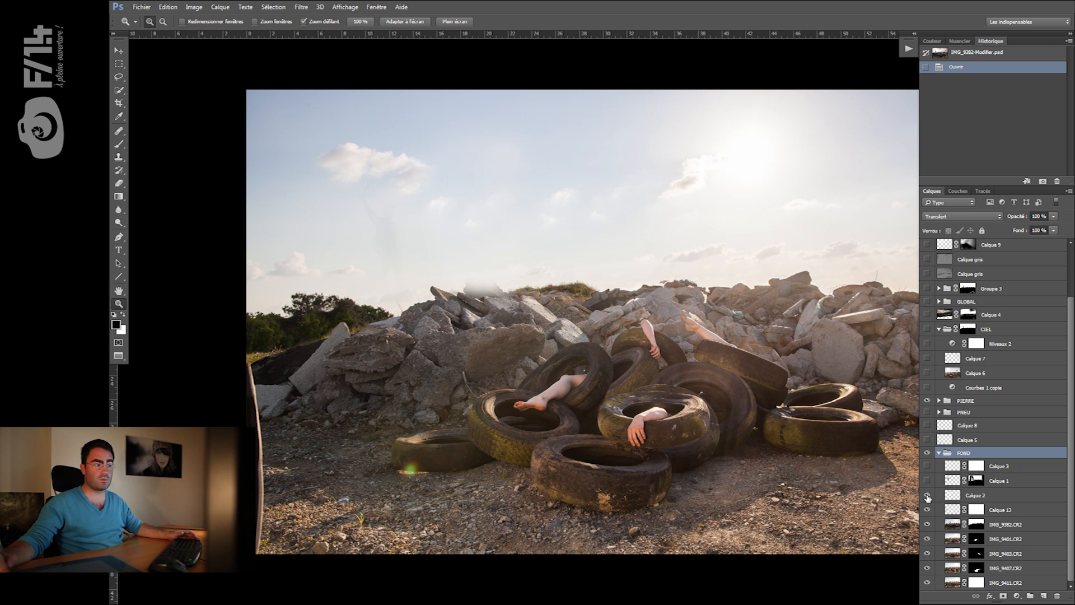
click(927, 482)
click(927, 480)
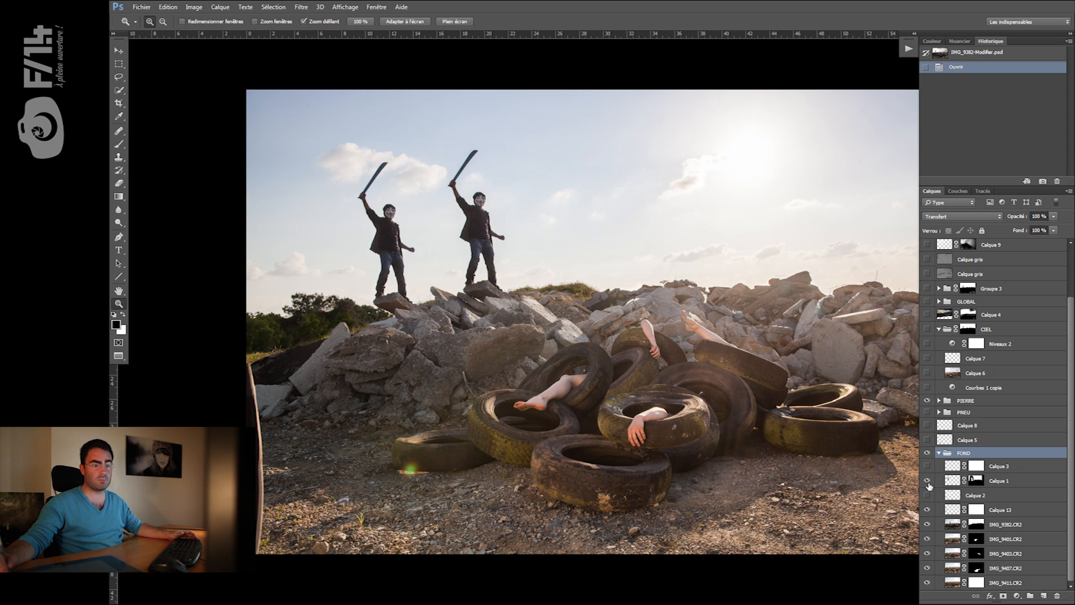
click(928, 495)
click(928, 495)
click(927, 480)
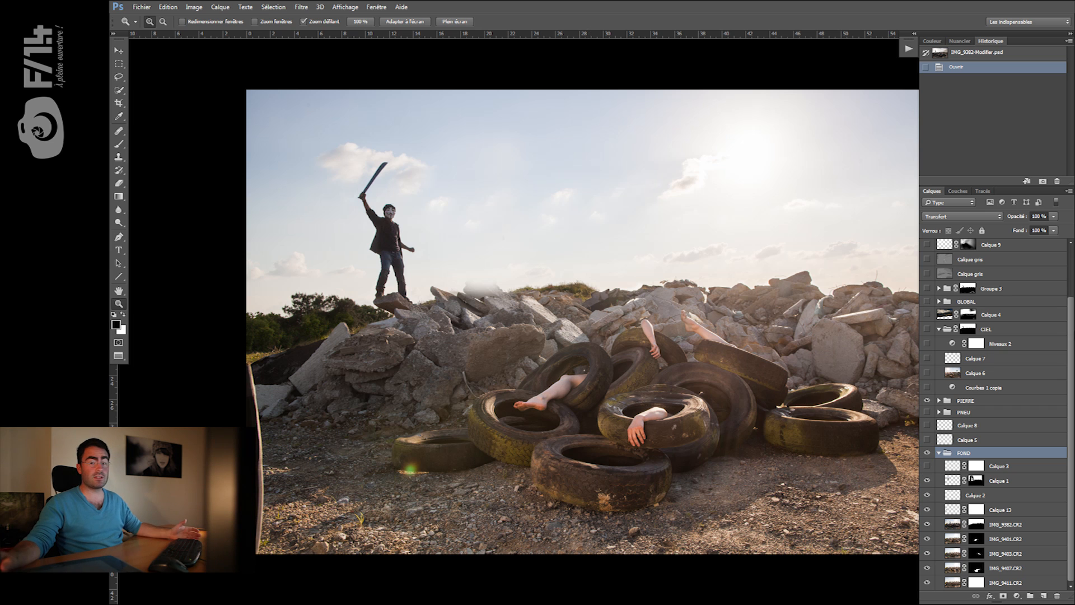
click(928, 466)
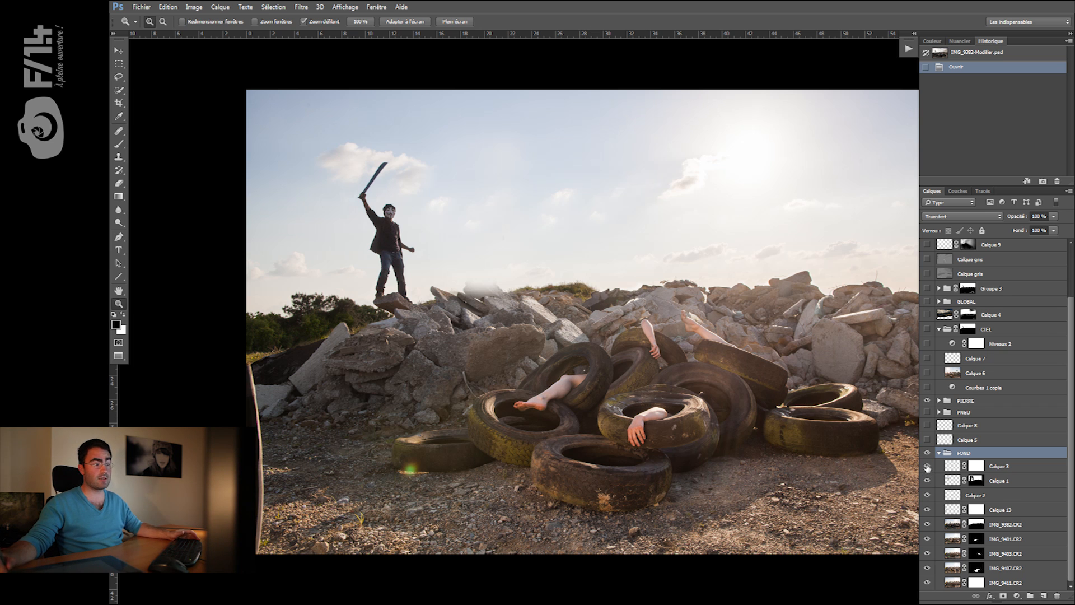
Collapse the FOND group and show Calque 5 and Calque 8 above it, toggling both to compare their corrections
click(939, 452)
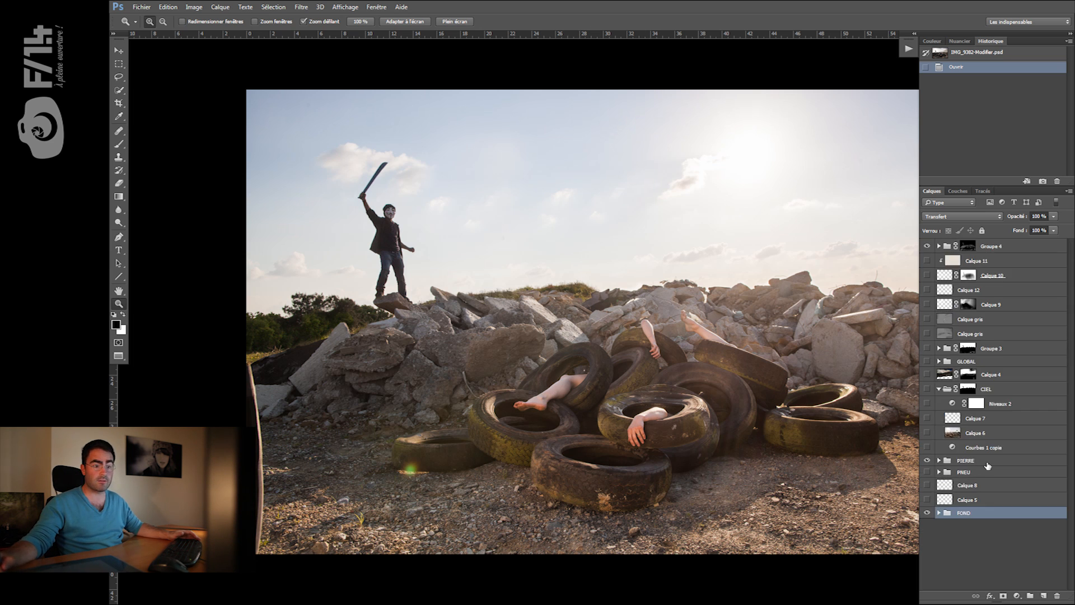
click(928, 499)
click(928, 485)
click(927, 500)
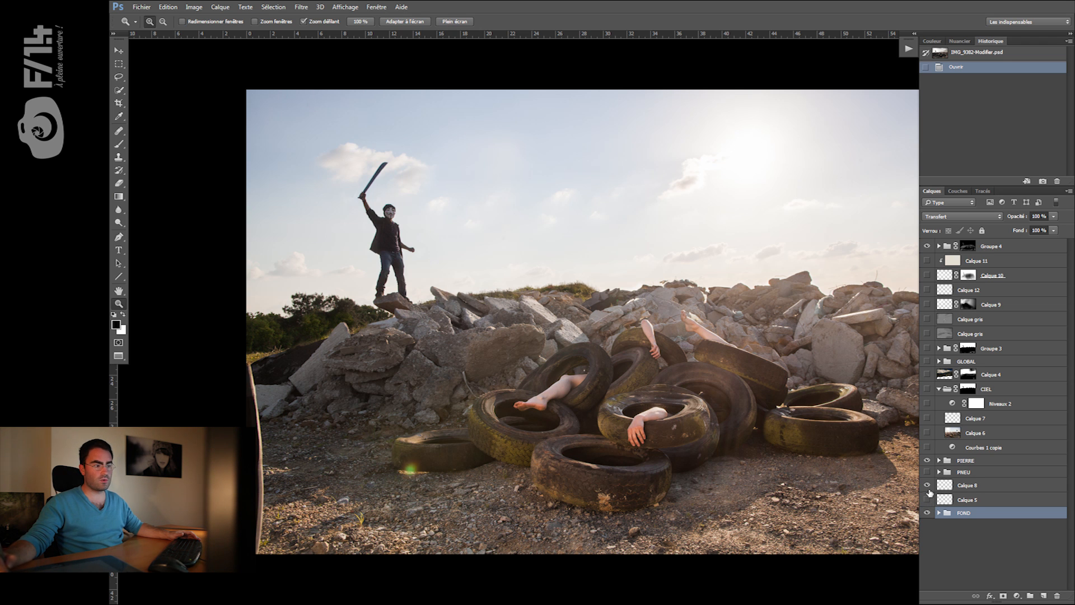
click(928, 485)
click(928, 499)
click(928, 500)
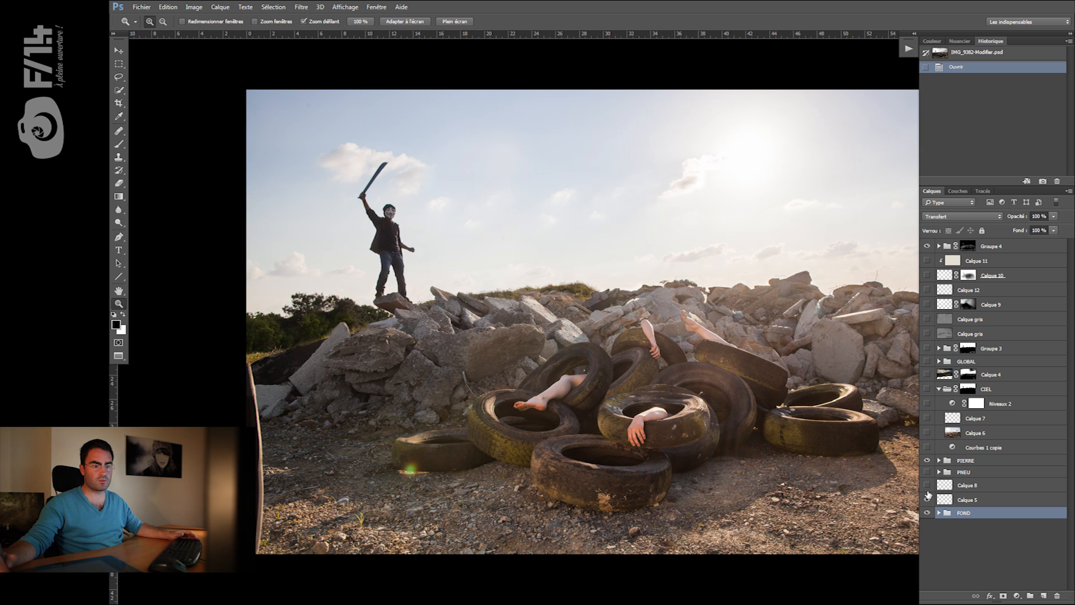
click(928, 497)
click(928, 485)
Expand the PNEU group and show it, toggling its visibility to compare the tyres' colour correction
click(939, 472)
click(927, 472)
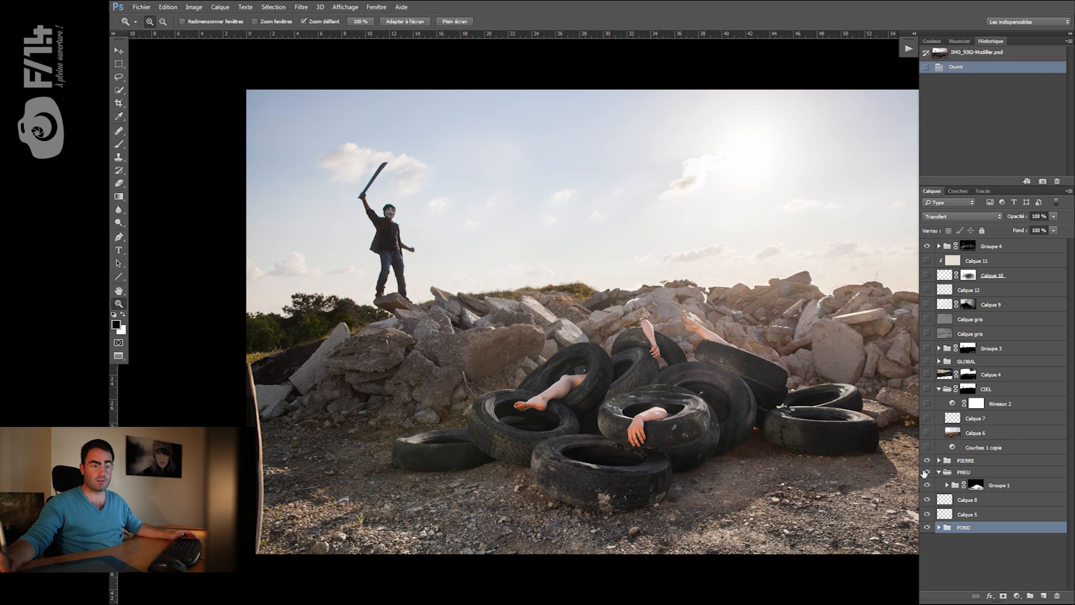
click(927, 472)
click(927, 472)
click(927, 472)
click(927, 473)
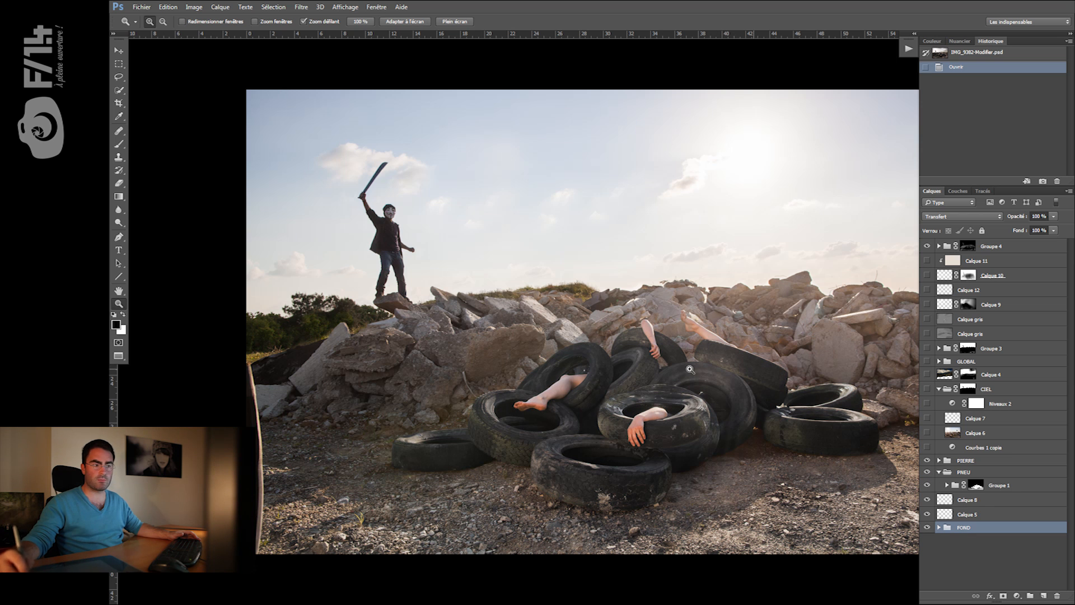
click(927, 472)
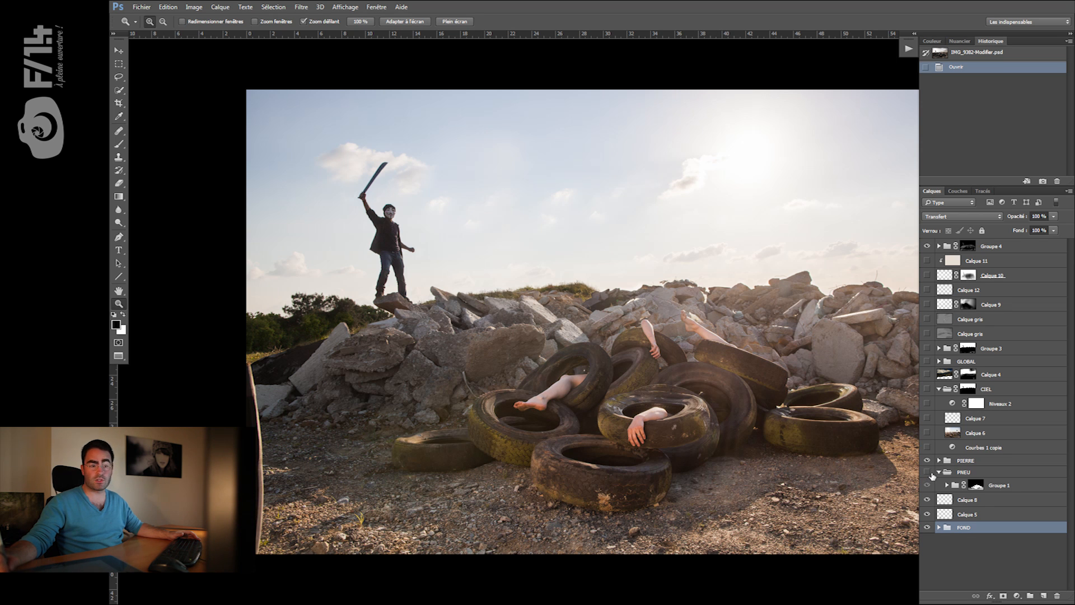
click(927, 472)
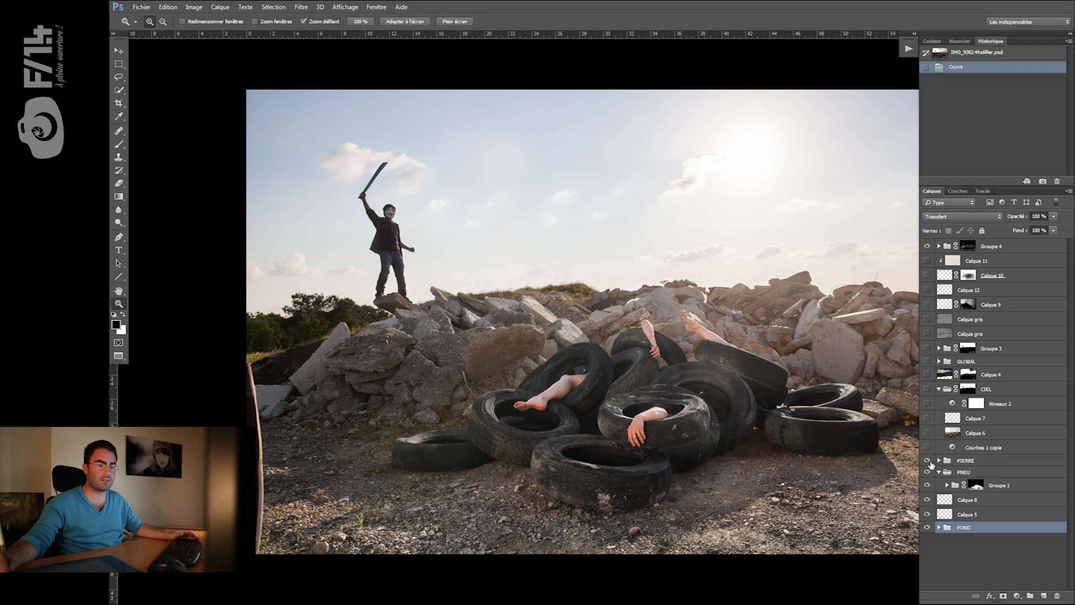
Check the PIERRE group's contents, show Courbes 1 copie in the CIEL group, and briefly preview Calque 6
click(939, 460)
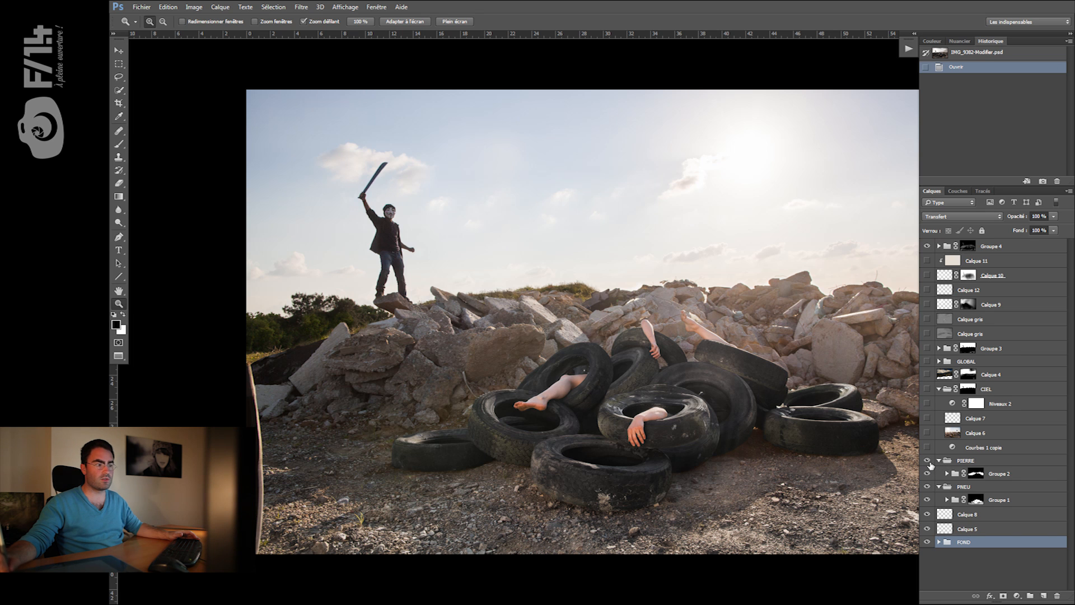
click(939, 461)
click(926, 447)
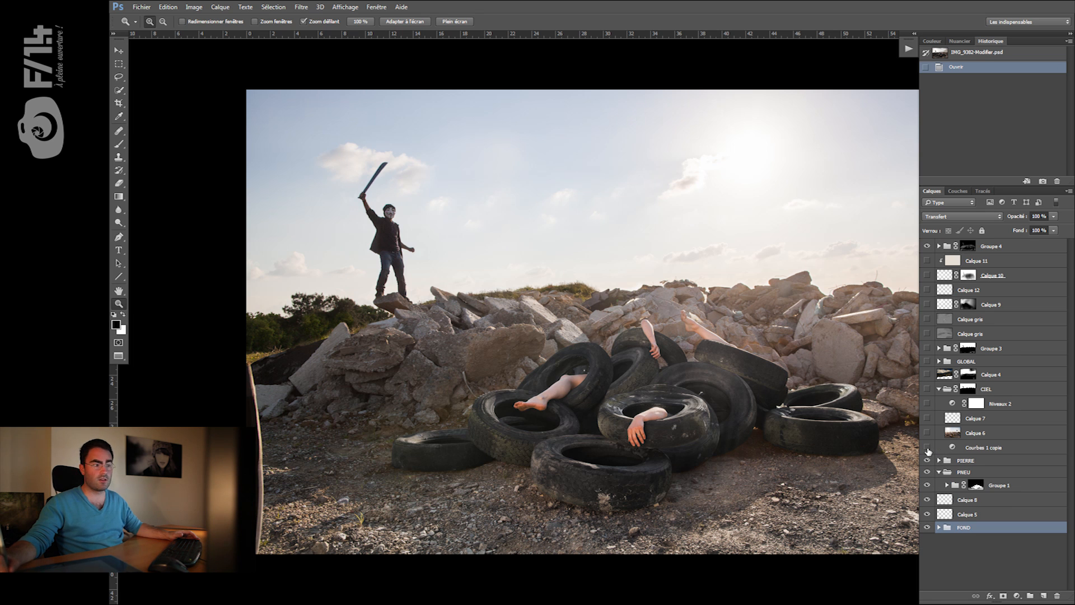
click(926, 433)
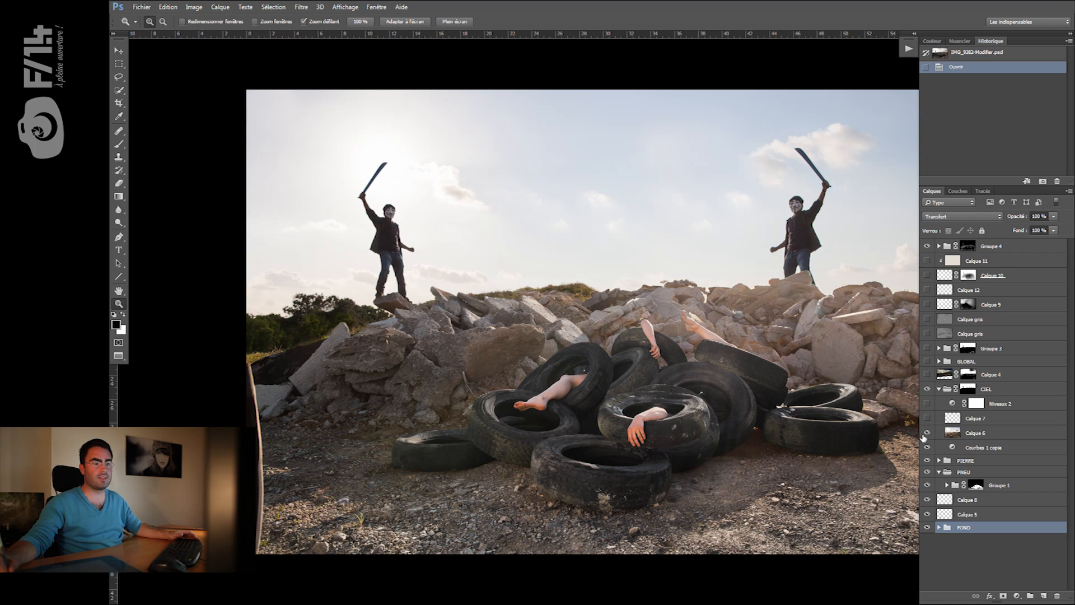
click(926, 434)
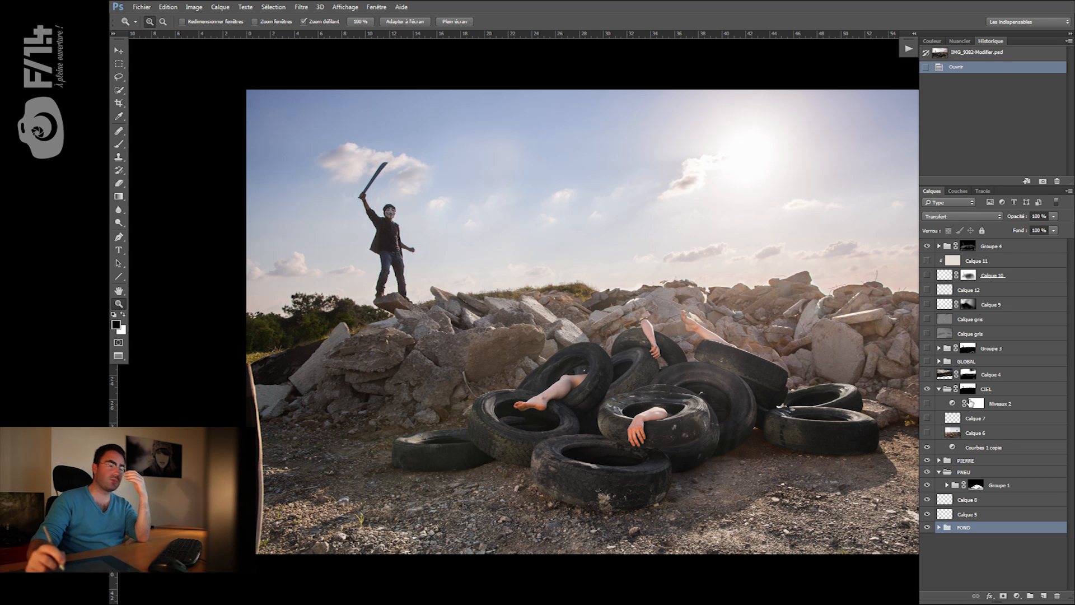
drag(588, 396, 525, 393)
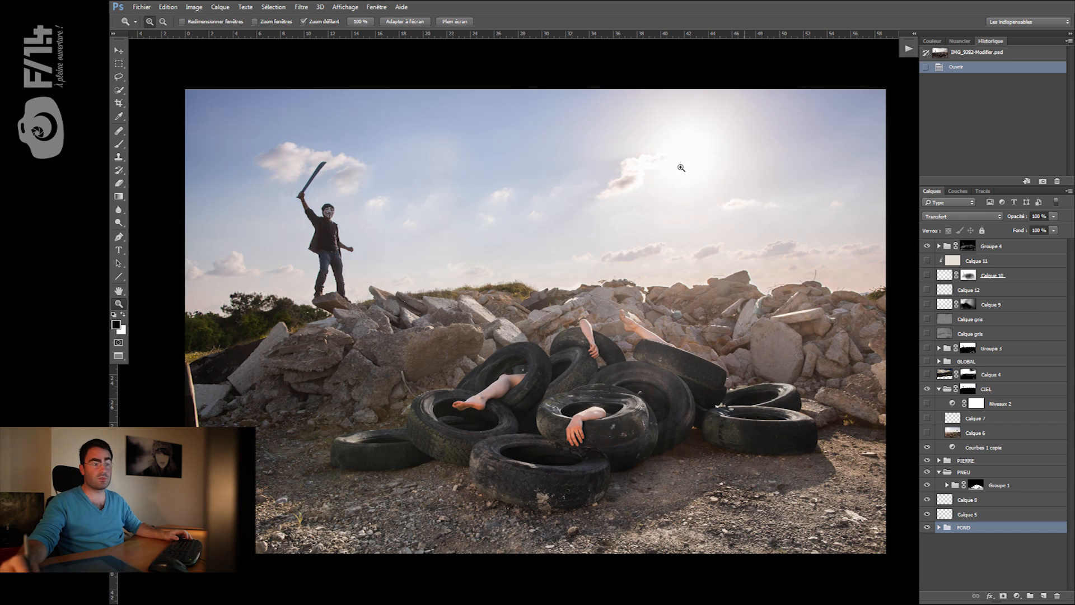
drag(630, 233, 634, 234)
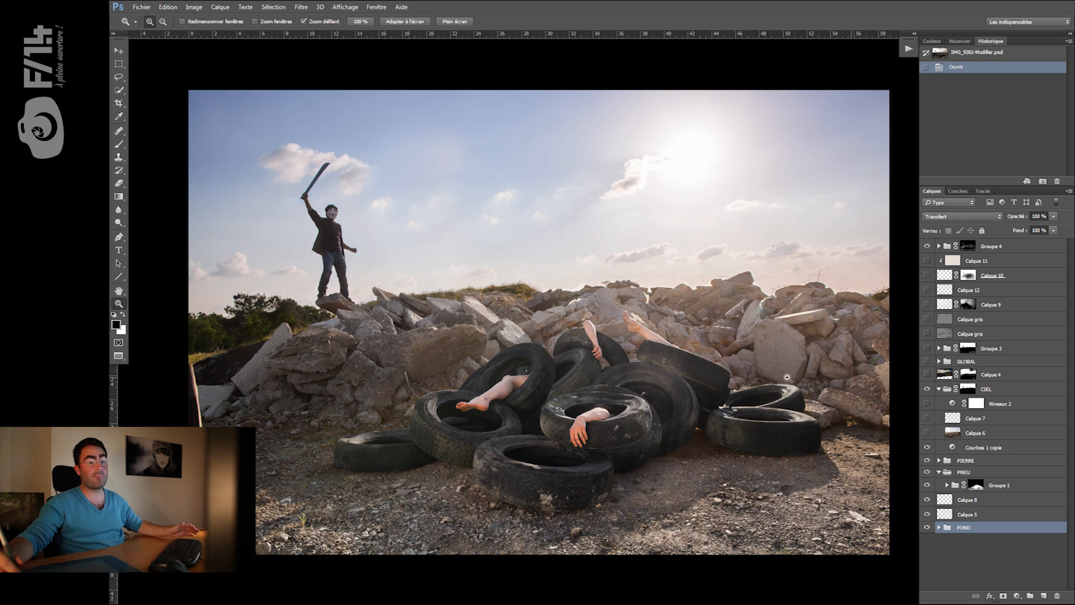
Show the replacement sky with Calque 6, Calque 7 and Niveaux 2, and collapse the CIEL group
click(927, 433)
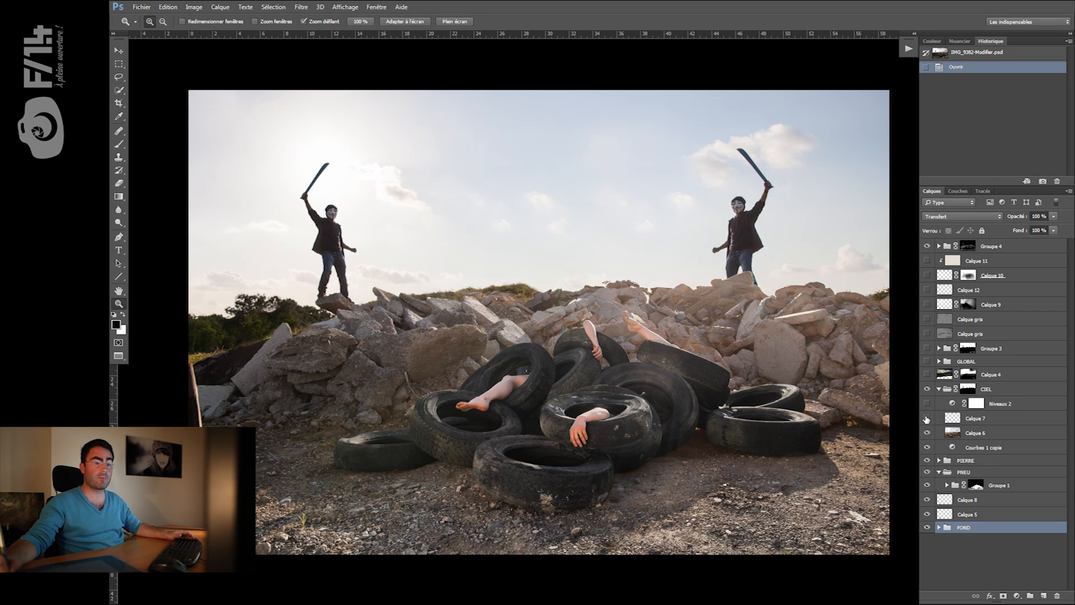
click(927, 419)
click(928, 404)
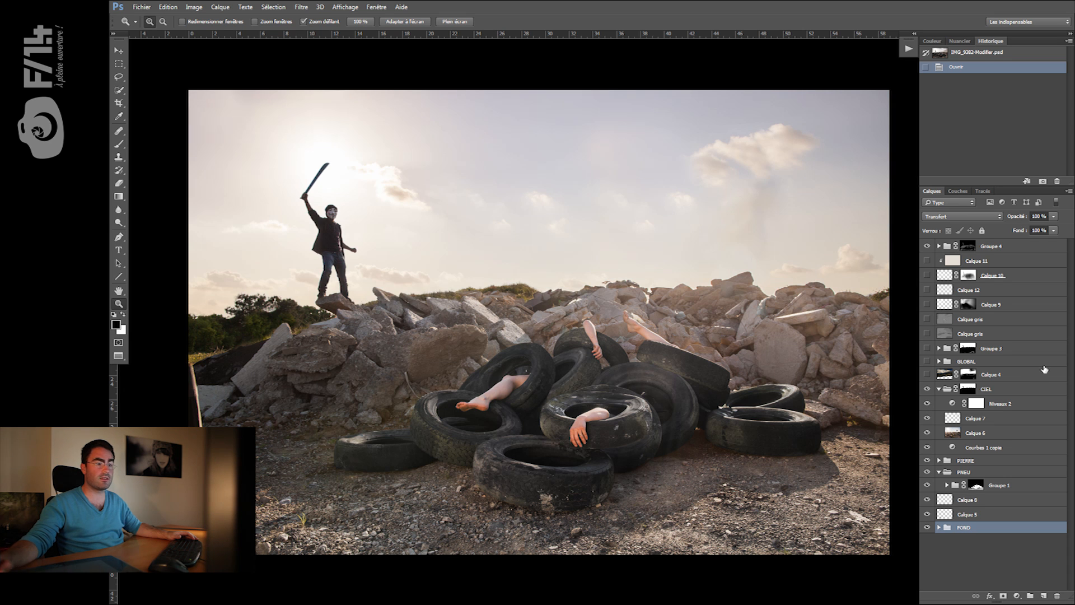
click(939, 389)
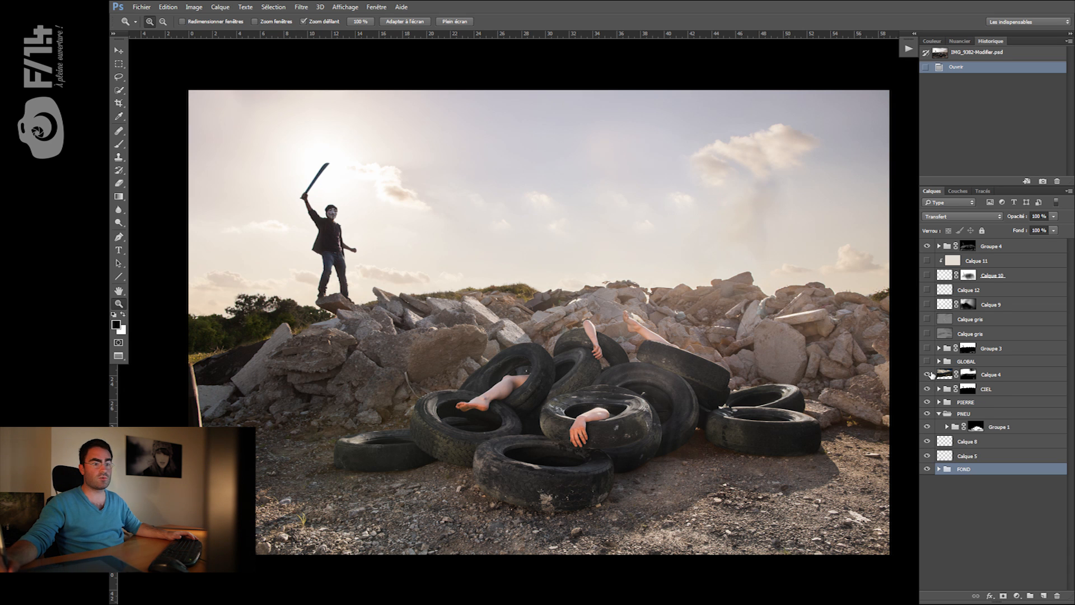
Show Calque 4 and the GLOBAL group, toggle Niveaux 1 and Luminosité/Contraste 2 inside it for comparison, and collapse the group
click(929, 374)
click(938, 361)
click(927, 363)
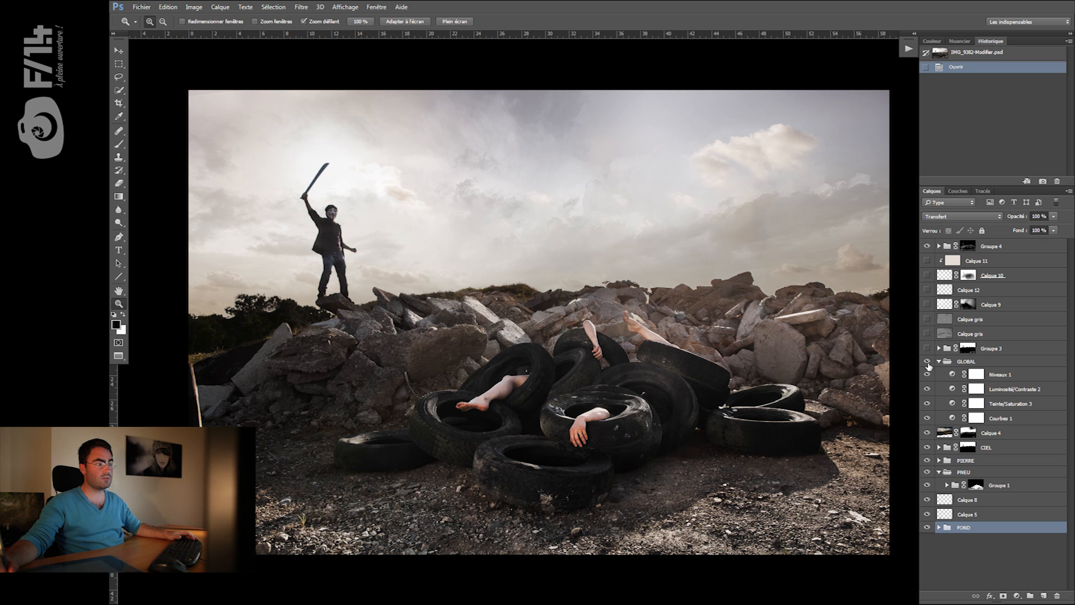
drag(927, 373, 927, 403)
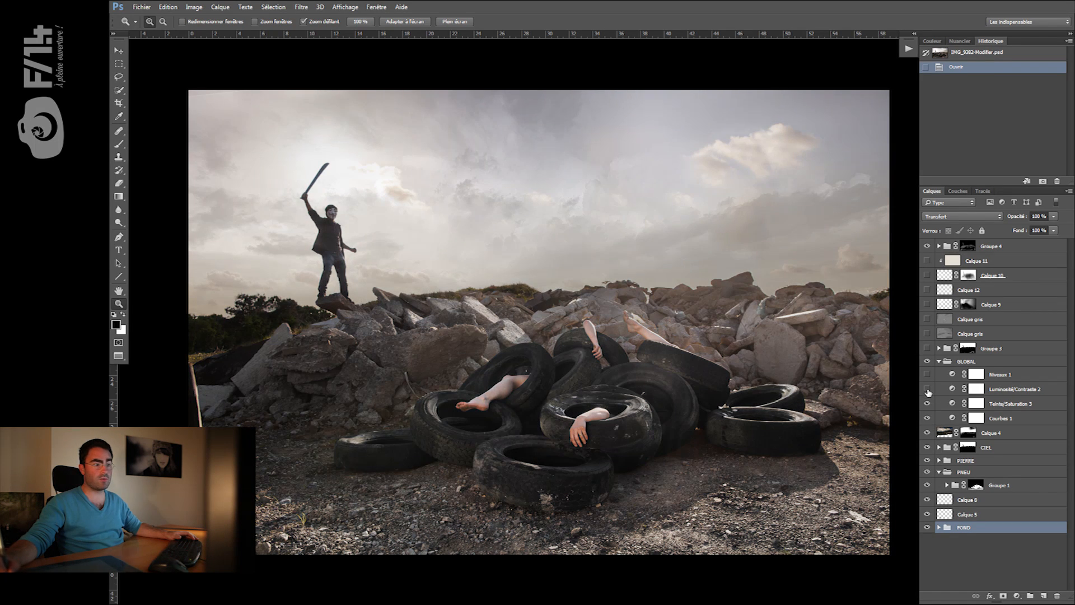
click(927, 388)
click(939, 361)
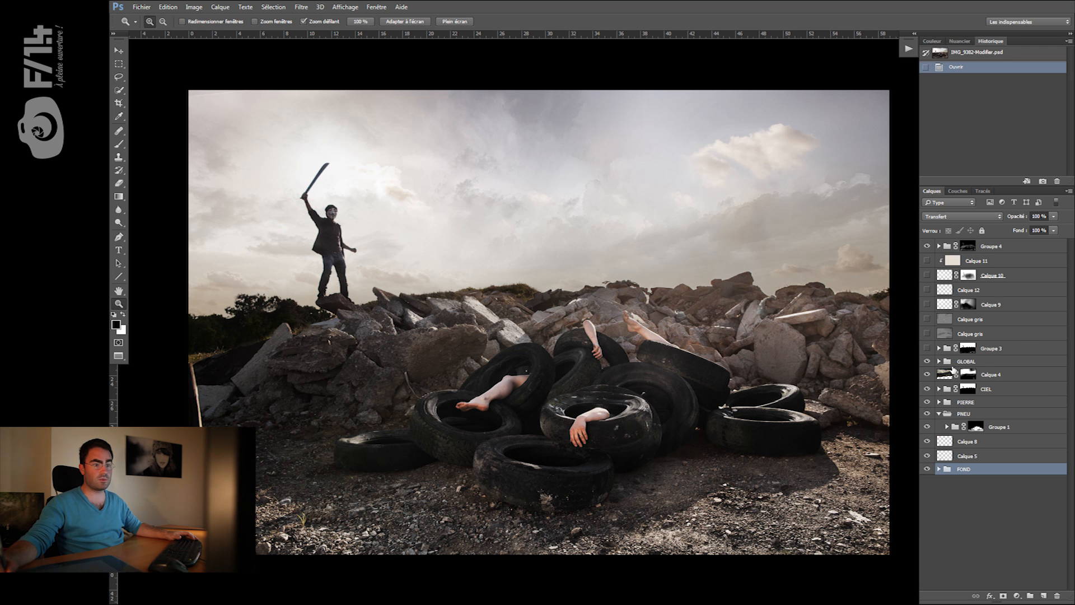
Check the contents of Groupe 3 and show it, along with the lower Calque gris, toggling that layer to compare its effect
click(940, 349)
click(927, 348)
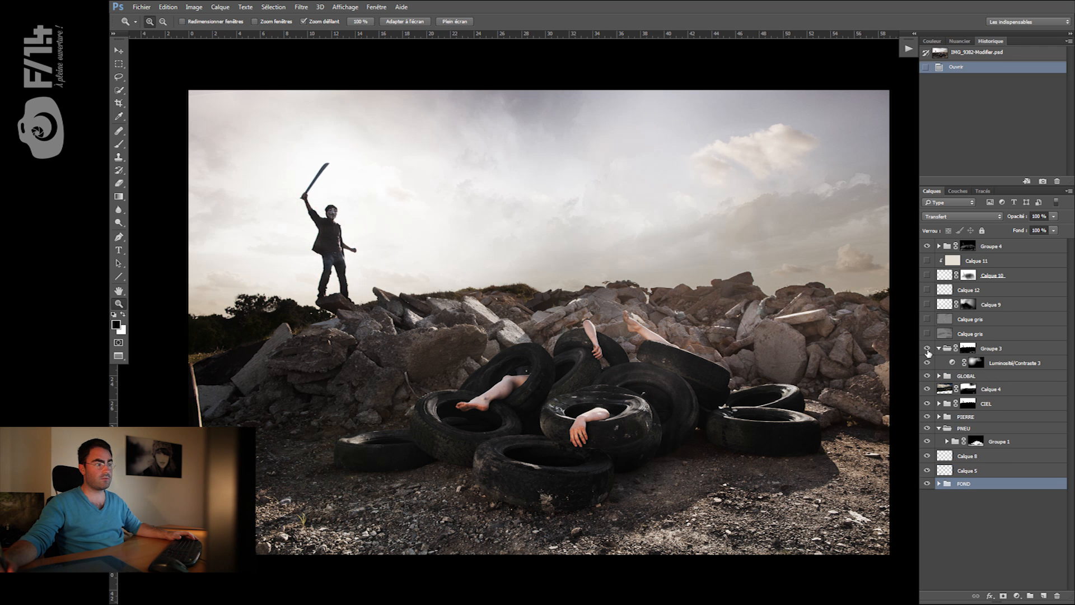
click(939, 348)
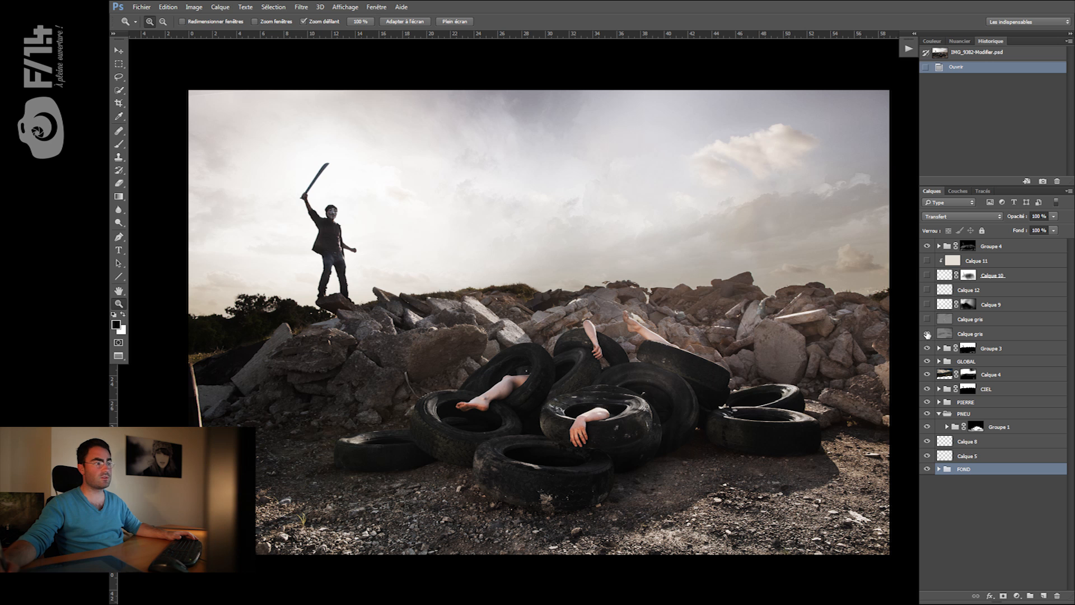
click(927, 334)
click(927, 333)
click(928, 334)
Show the upper Calque gris and Calques 9 to 12, and toggle Groupe 4 to compare the finished image
click(928, 318)
click(927, 304)
click(927, 275)
click(927, 261)
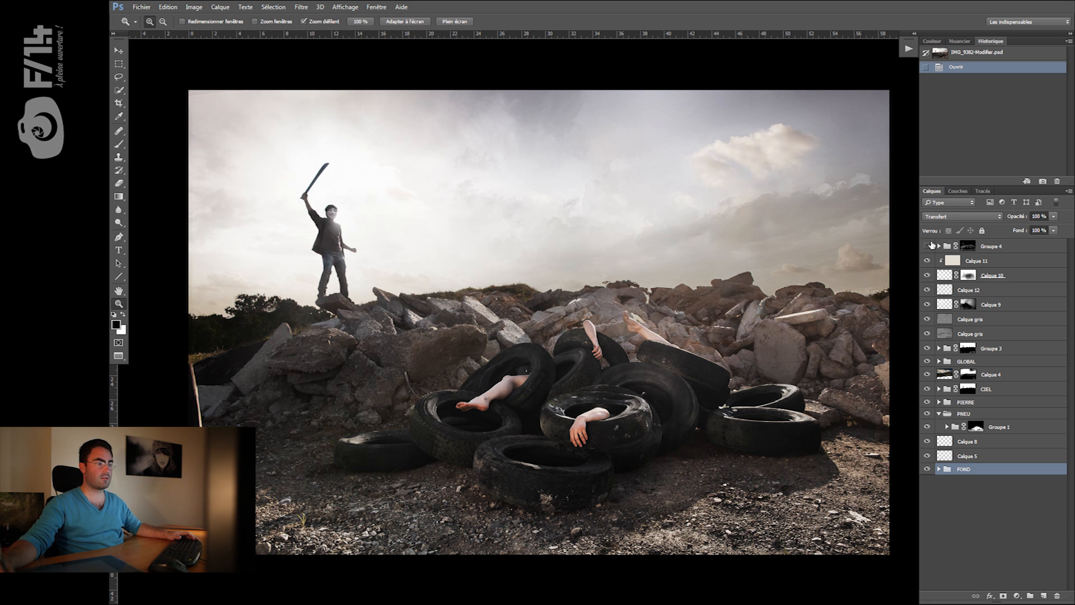
click(928, 246)
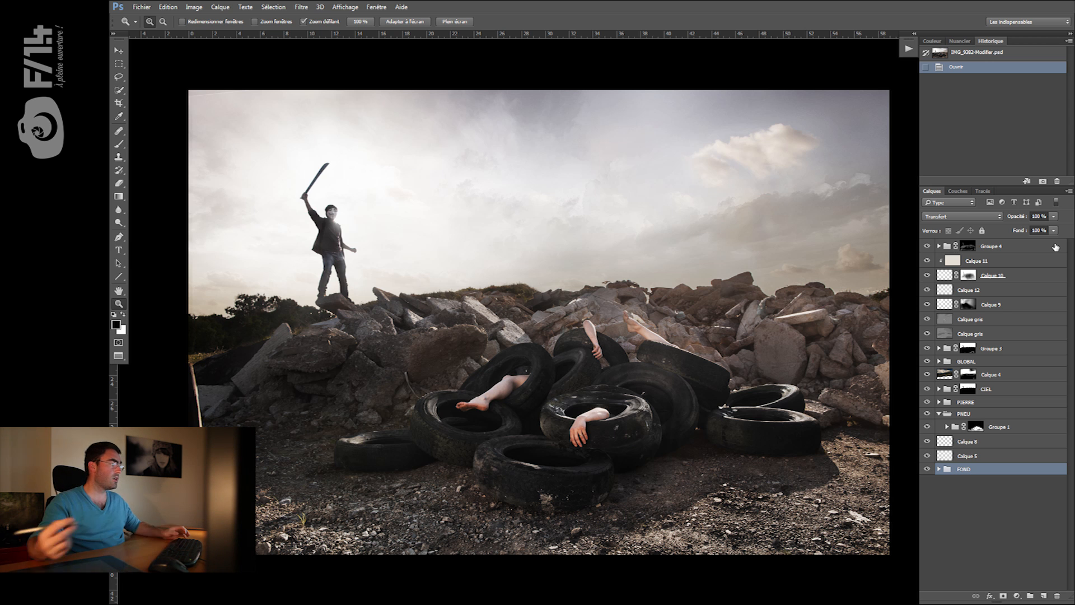
Switch to the IMG_9524.psd document, view the whole shelf scene, and collapse the MODIFS and FOND groups
key(ctrl+Tab)
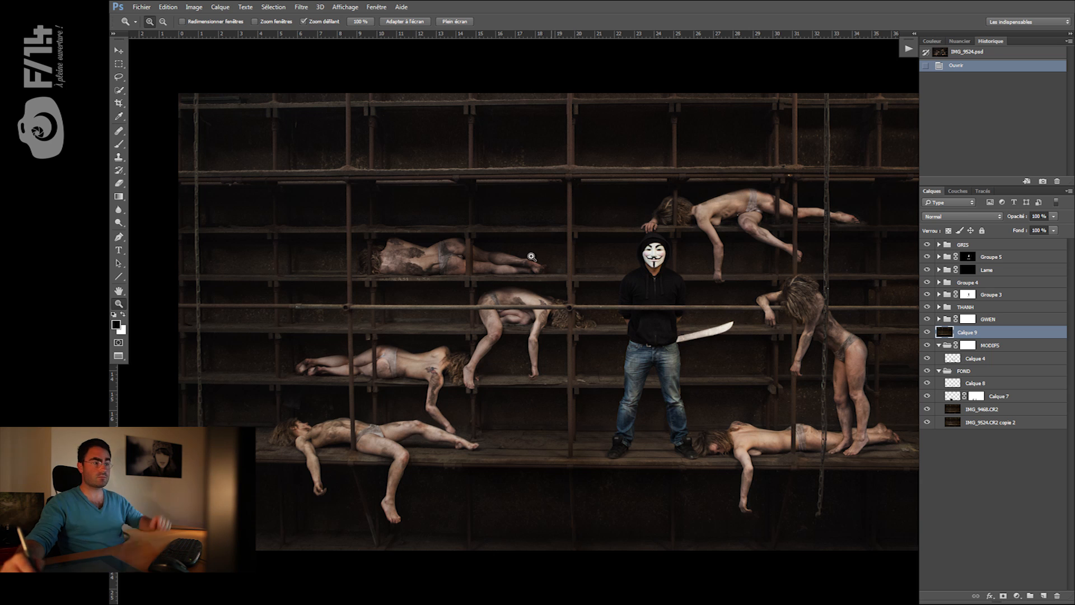
drag(563, 336, 520, 334)
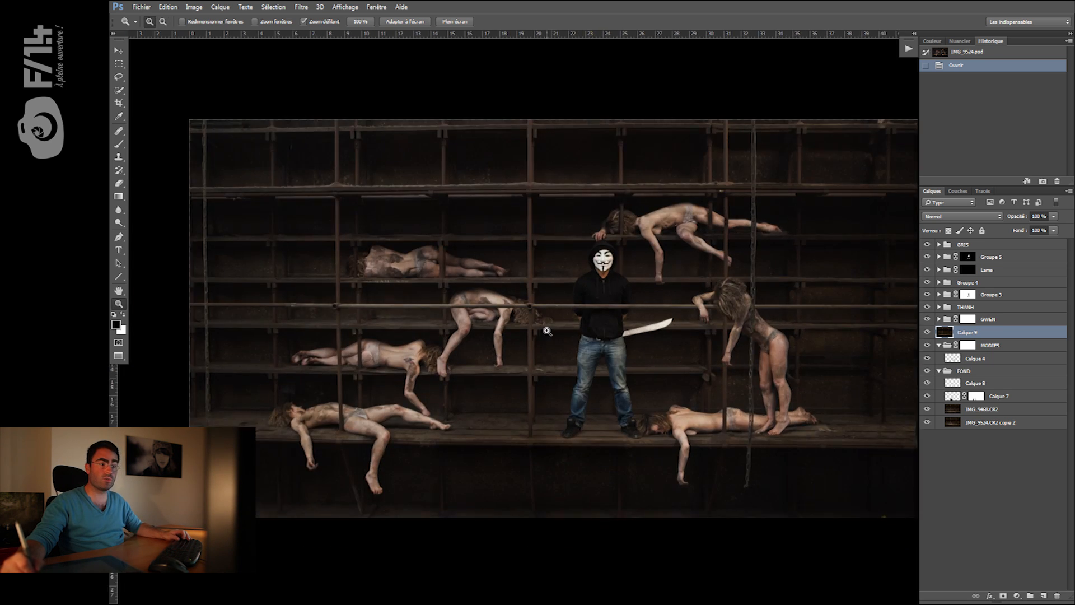
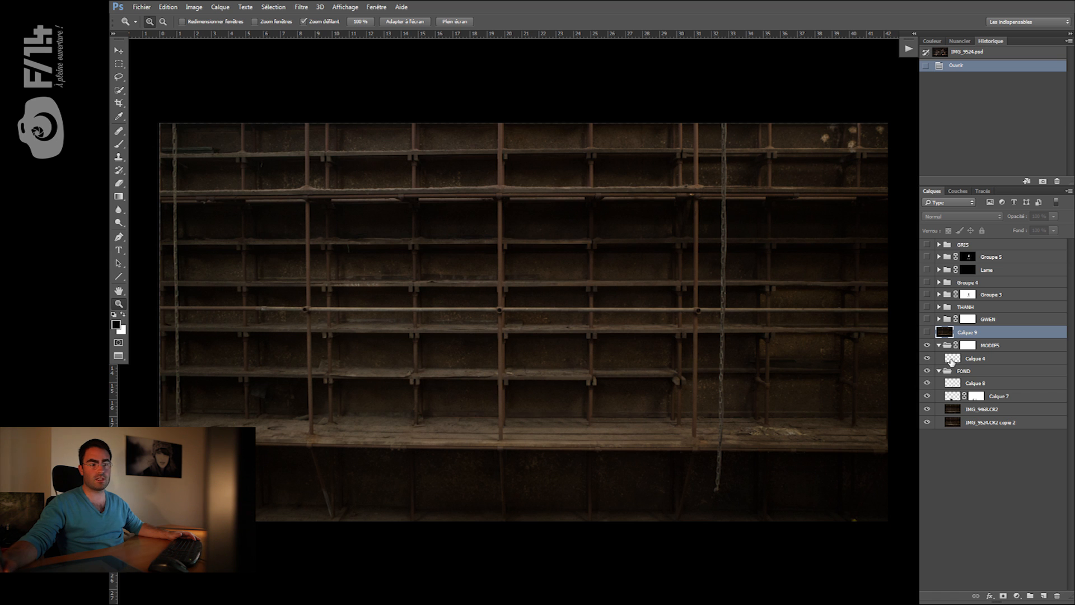
click(939, 344)
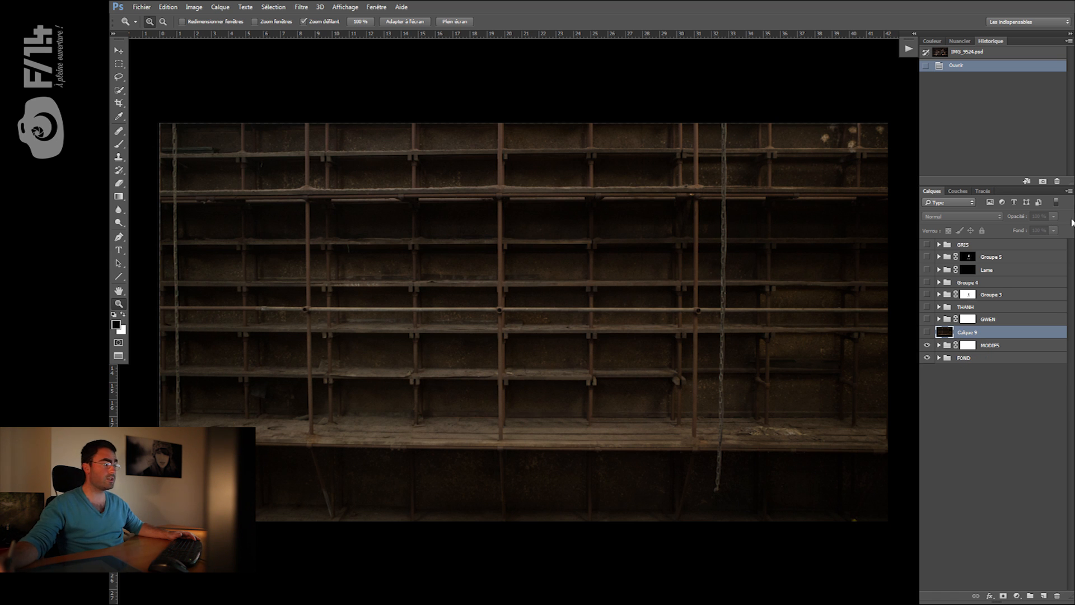
Show Calque 9 above the MODIFS group, toggling it to compare the retouched upper shelves with the original
click(928, 332)
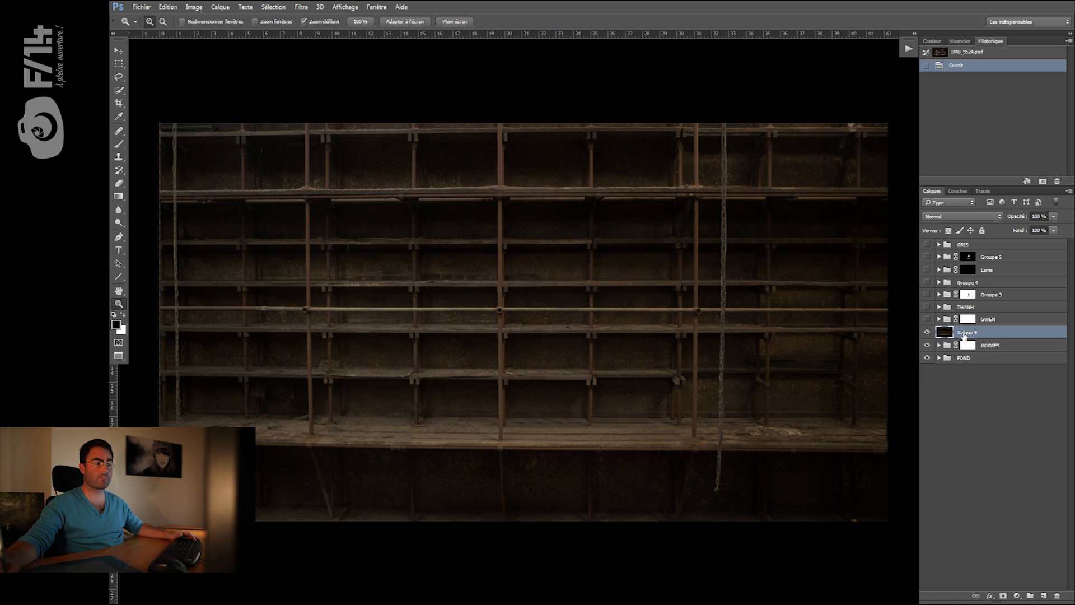
click(928, 333)
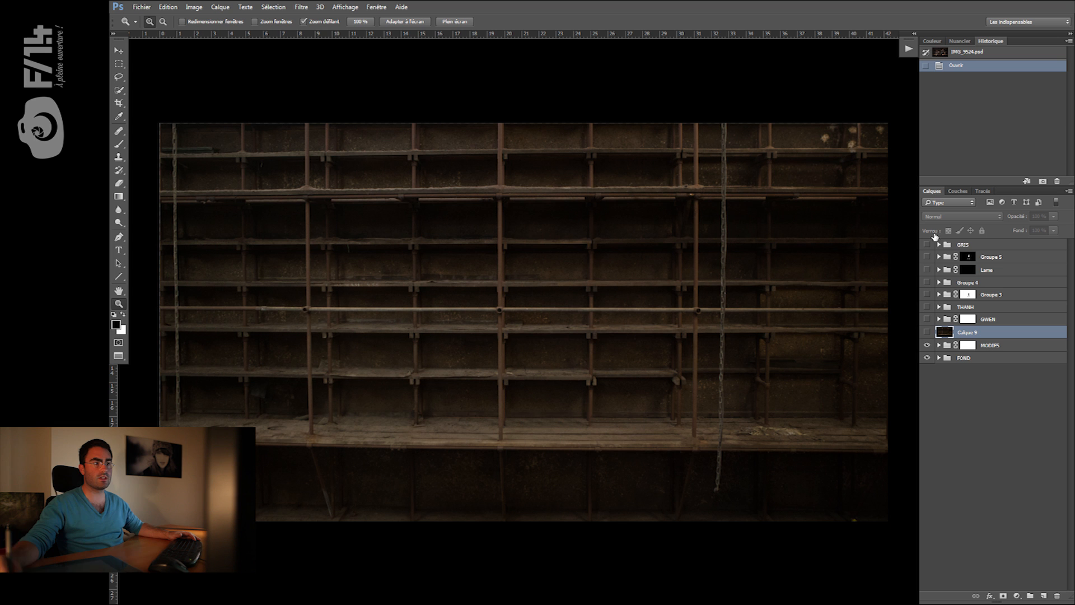
click(927, 333)
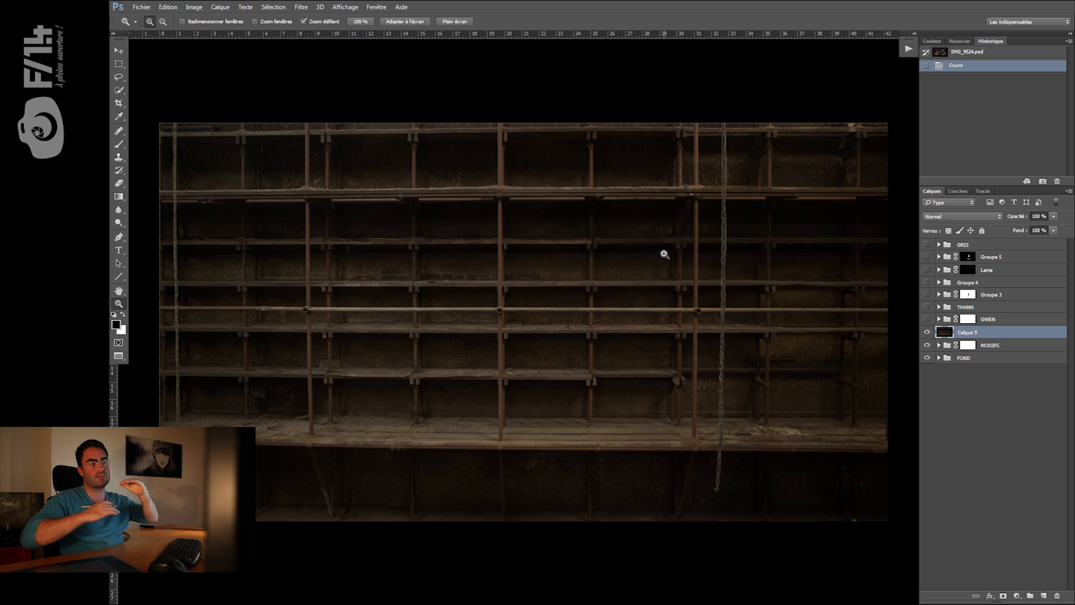
Show and expand the group above Calque 9, and reveal layers IMG_9482, IMG_9475, IMG_9468, IMG_9439 and IMG_9449 one by one
click(927, 318)
click(939, 319)
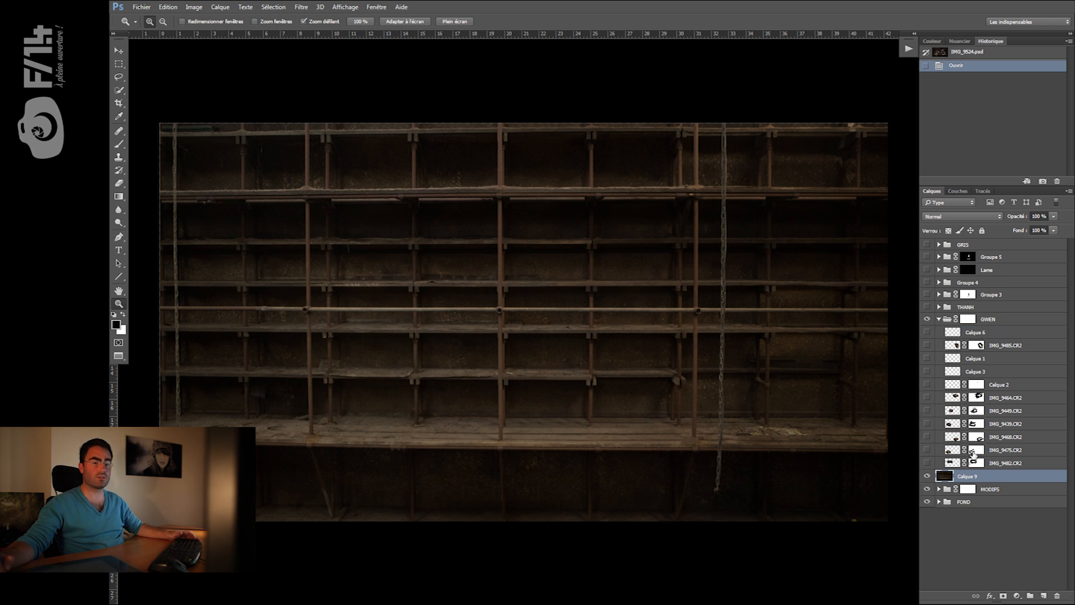
click(926, 462)
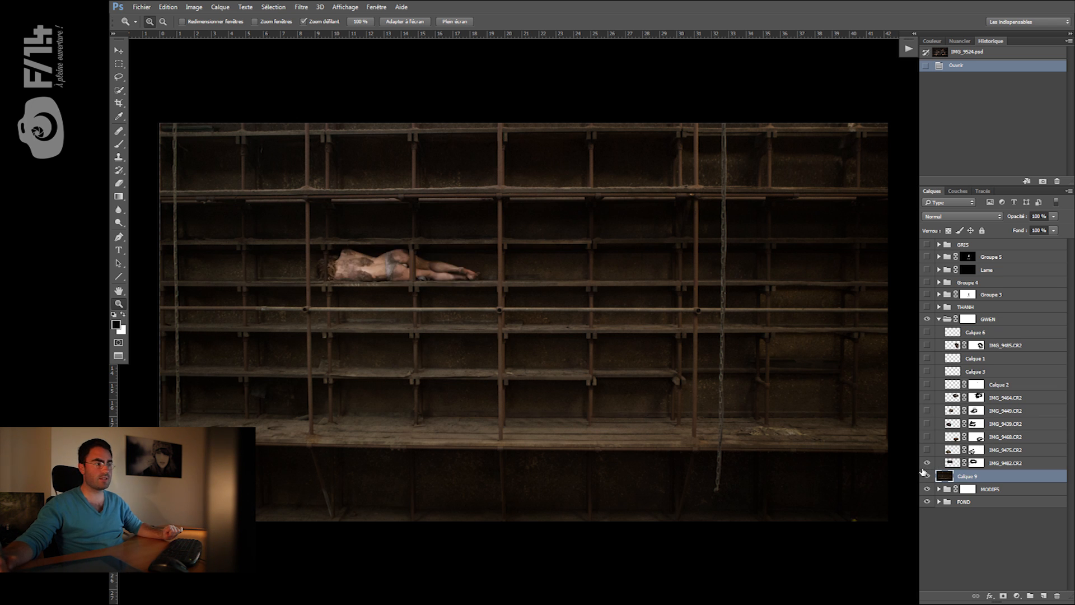
click(927, 450)
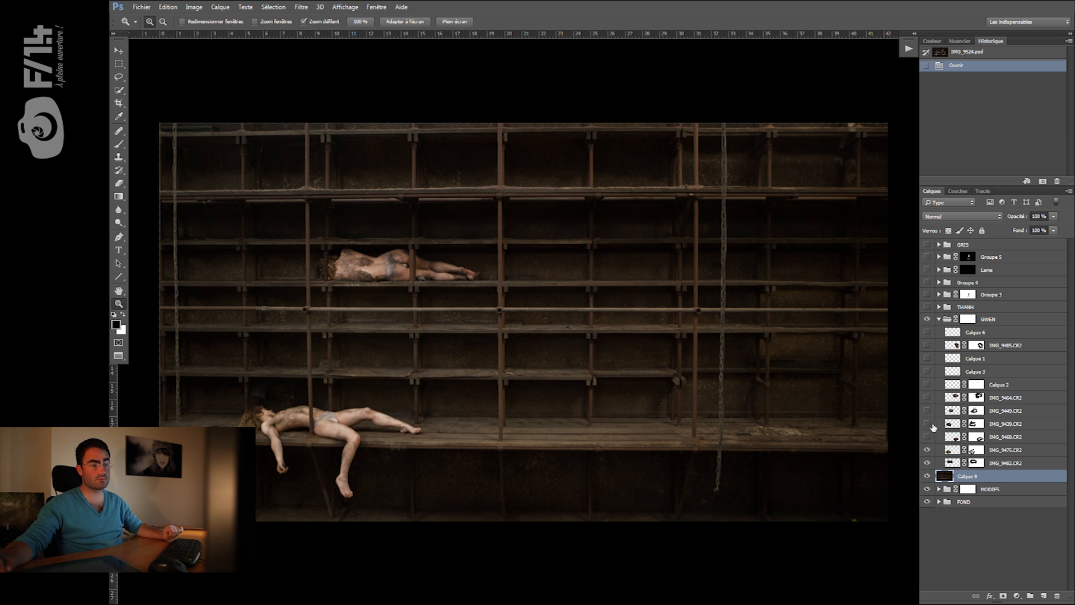
click(928, 437)
click(927, 424)
click(928, 411)
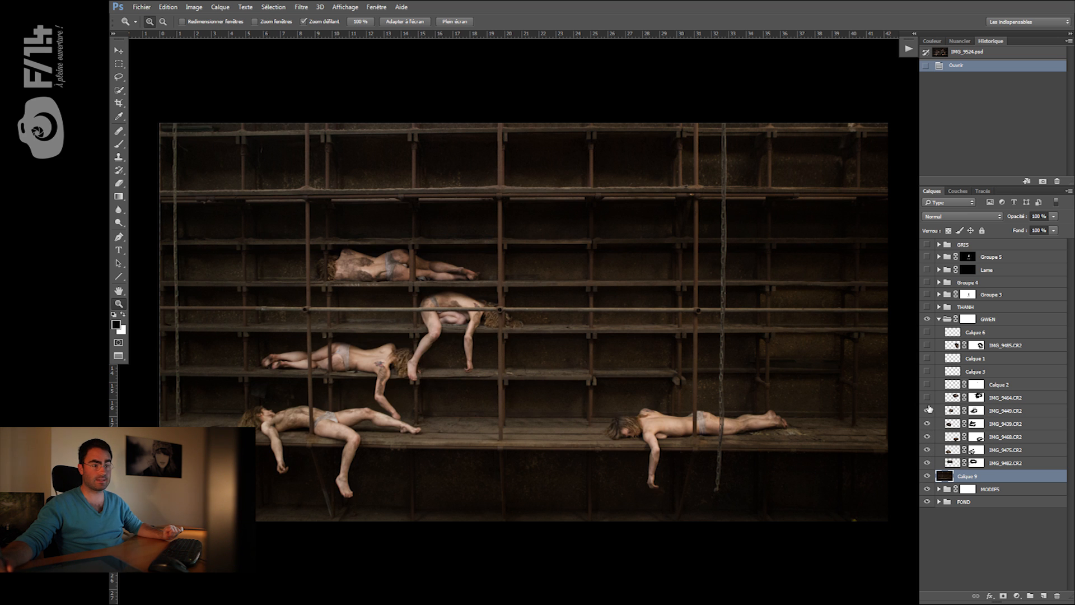
Reveal the group's remaining layers: IMG_9464.CR2, IMG_9485.CR2 and Calques 1, 2, 3 and 6
click(927, 396)
click(927, 384)
click(927, 345)
click(927, 332)
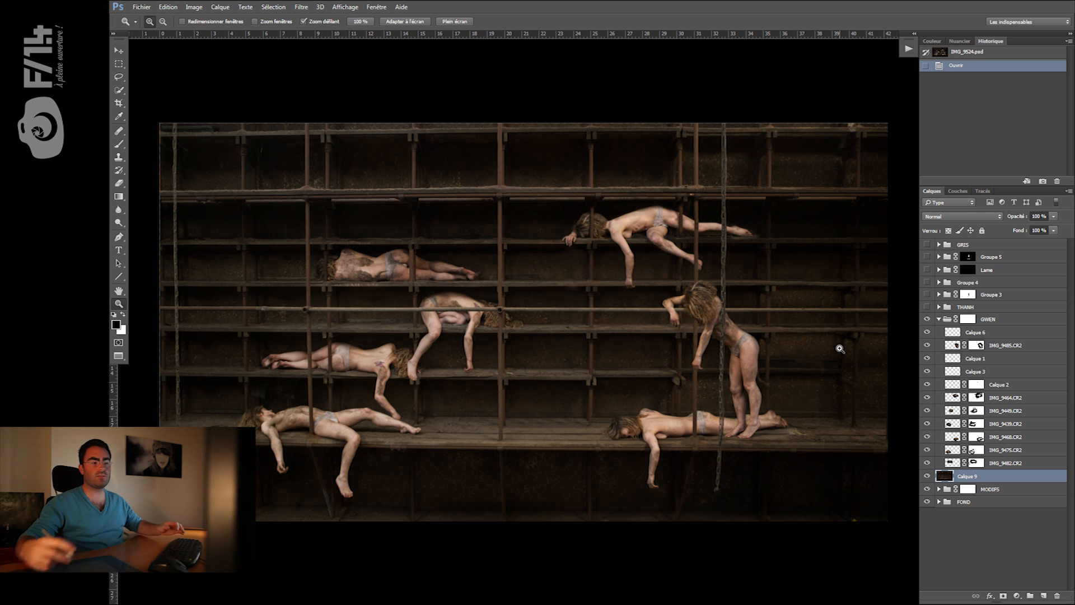
Examine the composited figures up close and view the IMG_9468.CR2 layer's mask on its own before returning to the image
drag(402, 366, 430, 368)
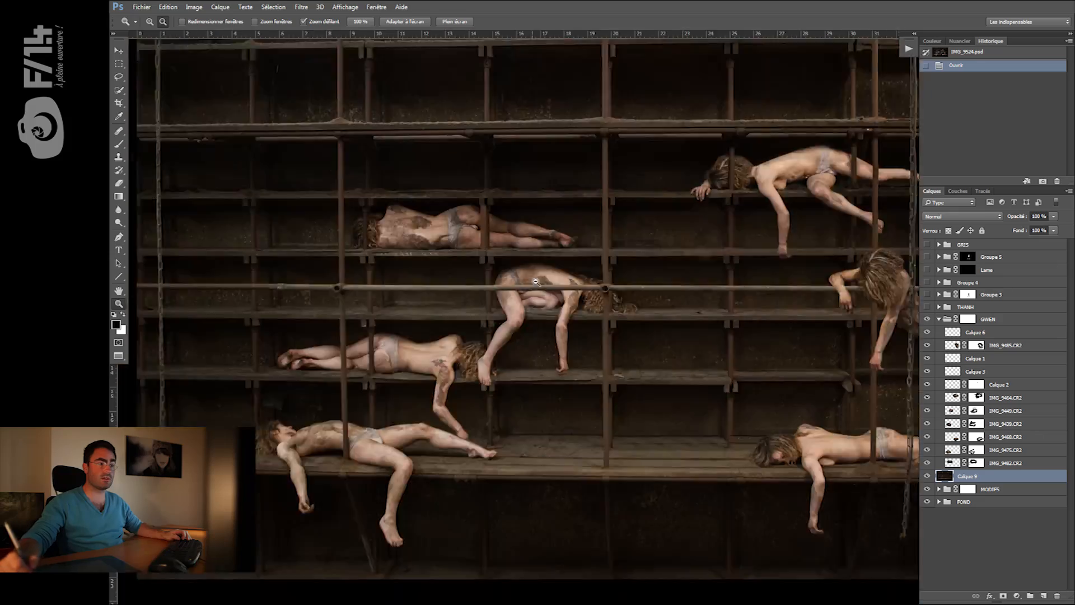
drag(530, 286, 585, 289)
drag(478, 299, 426, 298)
alt+click(977, 437)
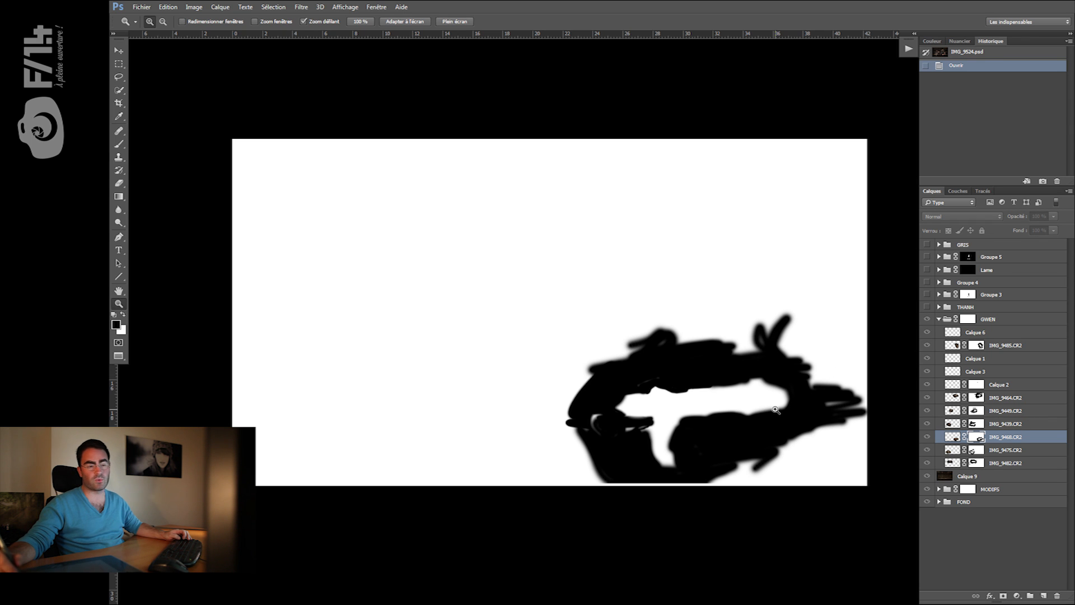
alt+click(979, 440)
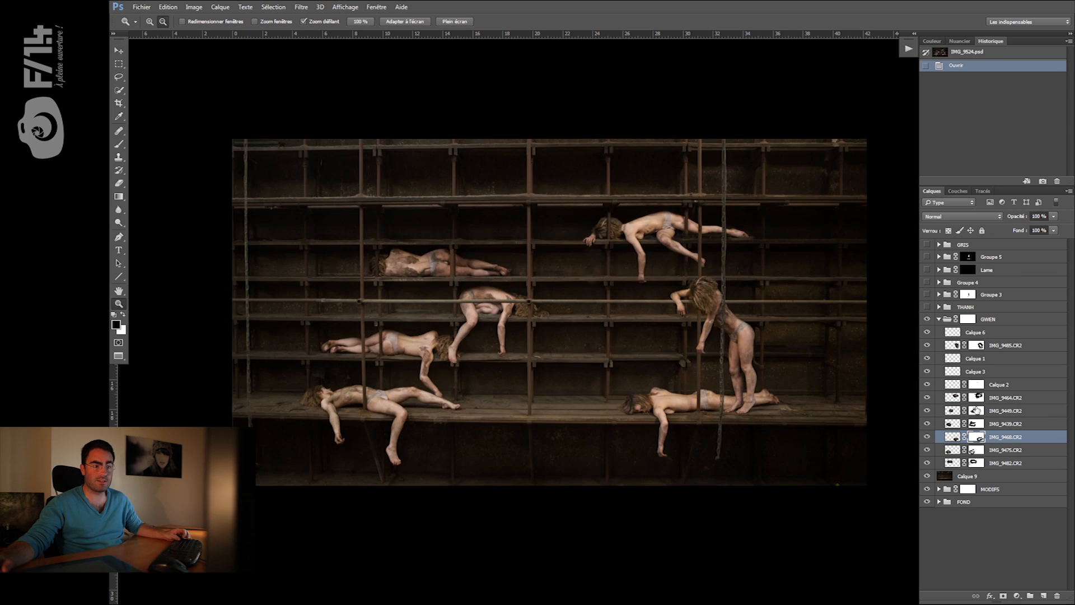
View the layer masks of IMG_9449.CR2 and IMG_9464.CR2 on their own, returning to the image after each one
alt+click(975, 410)
scroll(479, 345, up, 6)
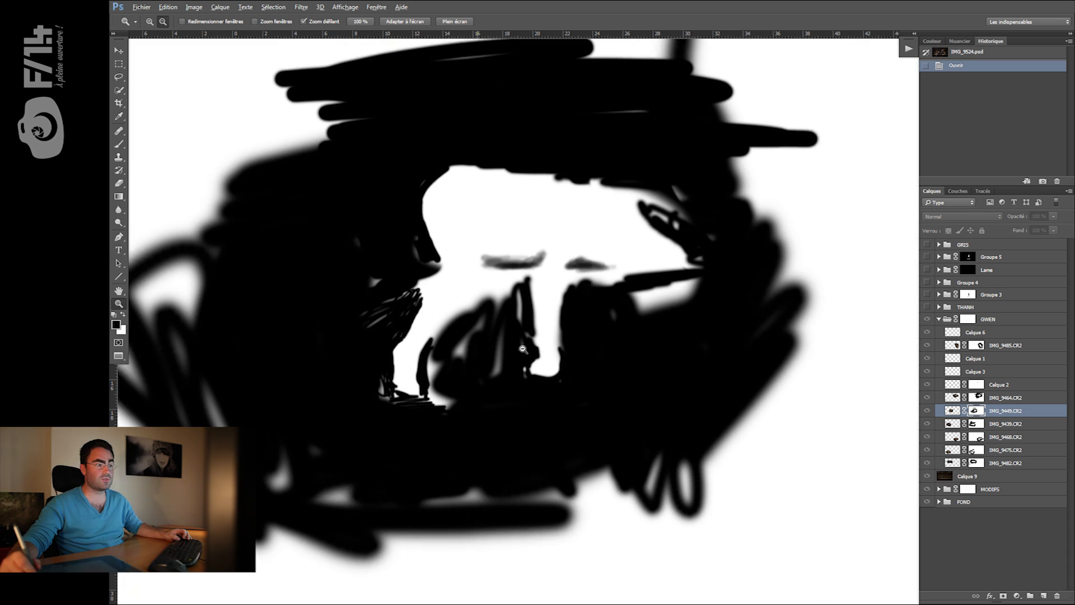
scroll(479, 345, down, 1)
alt+click(975, 410)
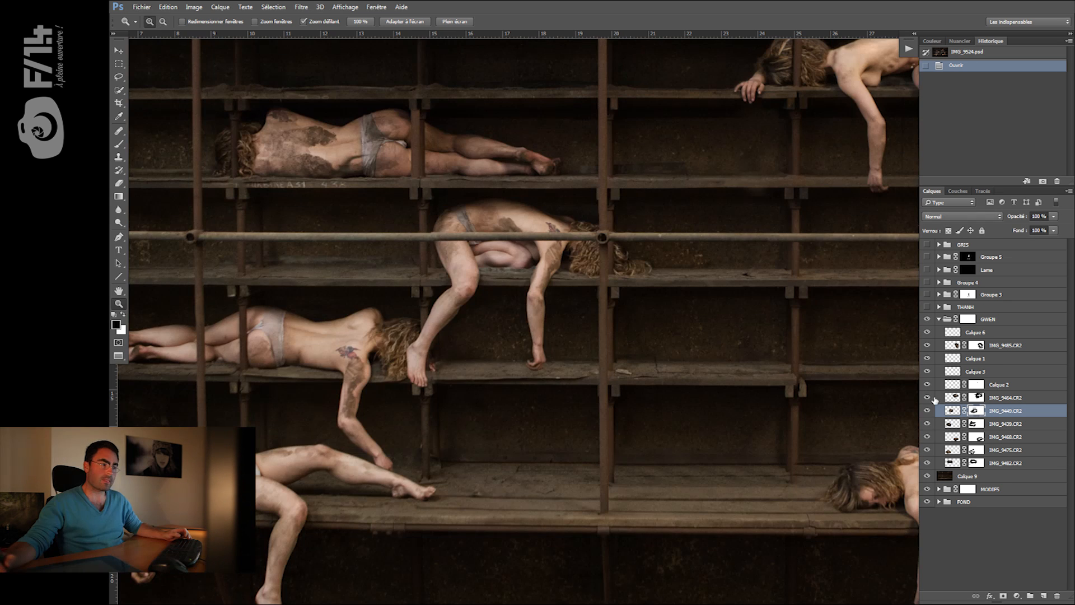
scroll(599, 399, down, 2)
alt+click(979, 397)
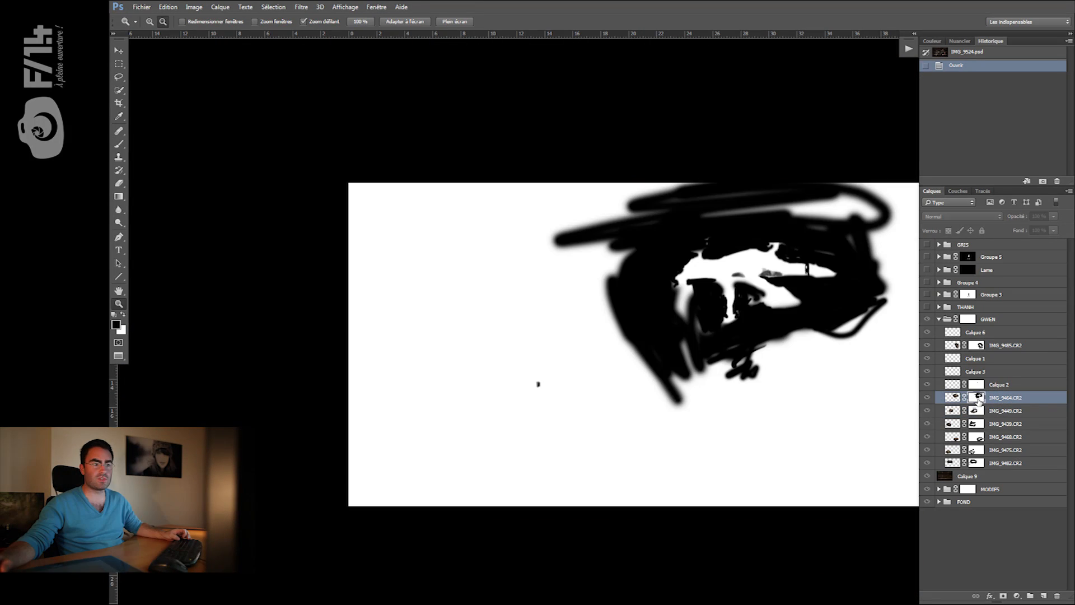
alt+click(979, 397)
alt+click(975, 448)
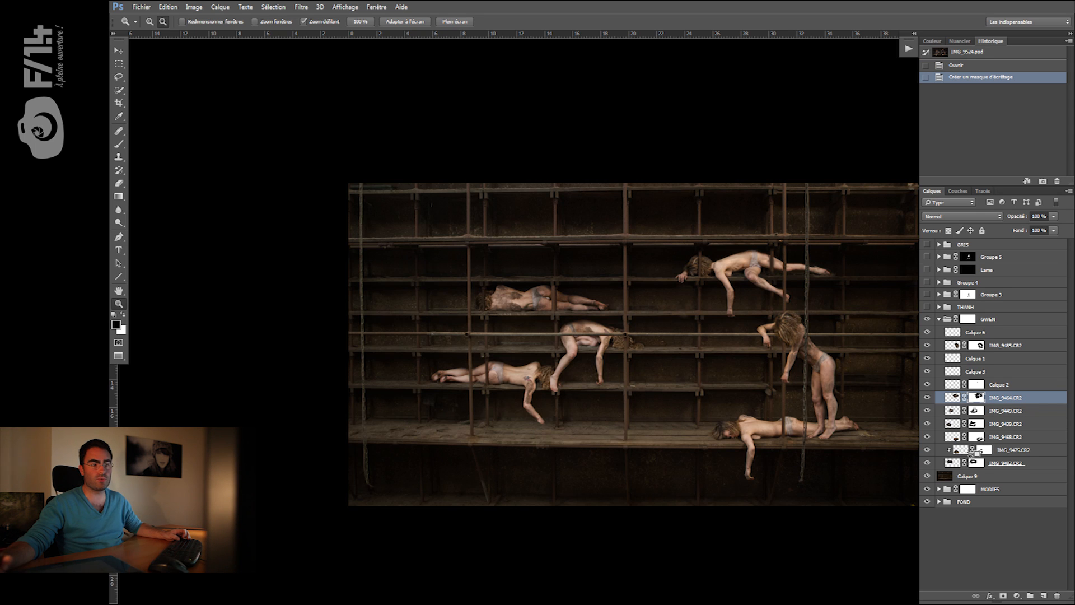
alt+click(976, 461)
key(ctrl+z)
View the IMG_9475.CR2 layer's mask on its own, and repeatedly disable and enable it to compare the area around the reclining figure
alt+click(978, 452)
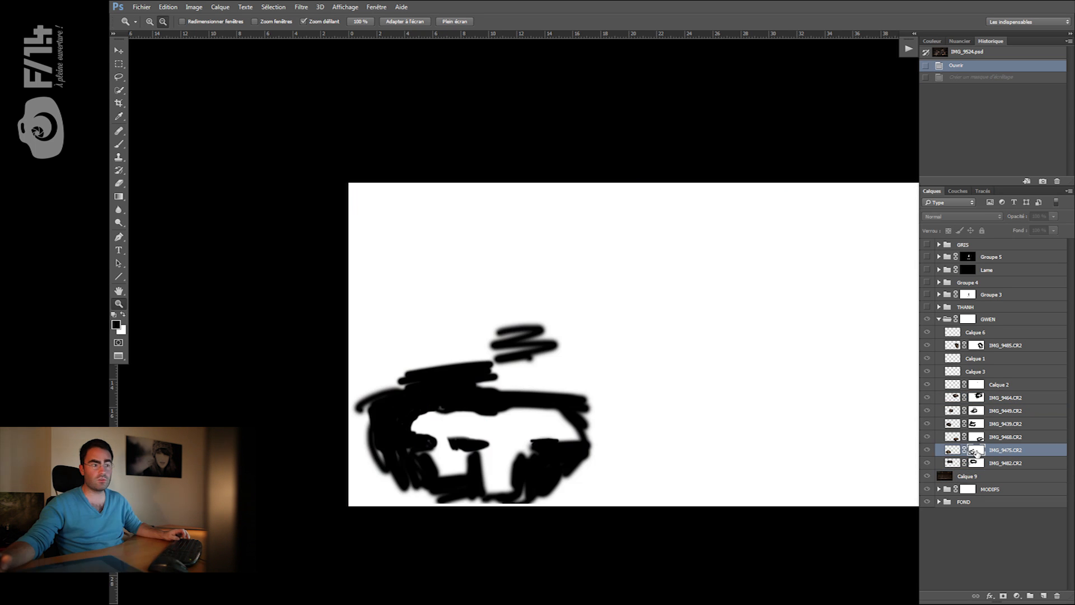
alt+click(975, 452)
drag(702, 413, 674, 411)
drag(422, 433, 465, 436)
shift+click(976, 450)
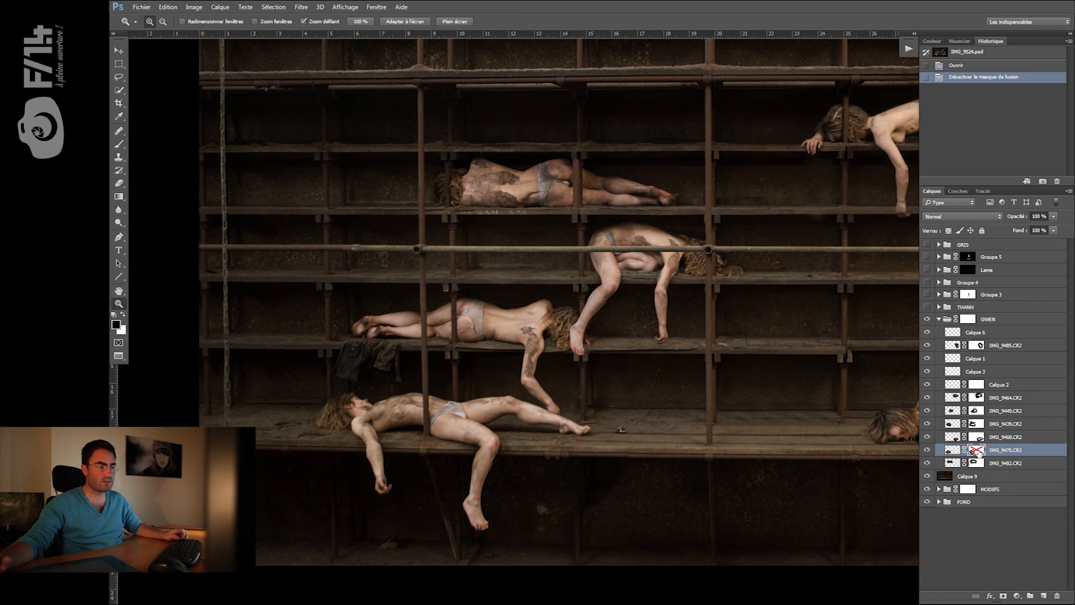
shift+click(977, 450)
shift+click(977, 451)
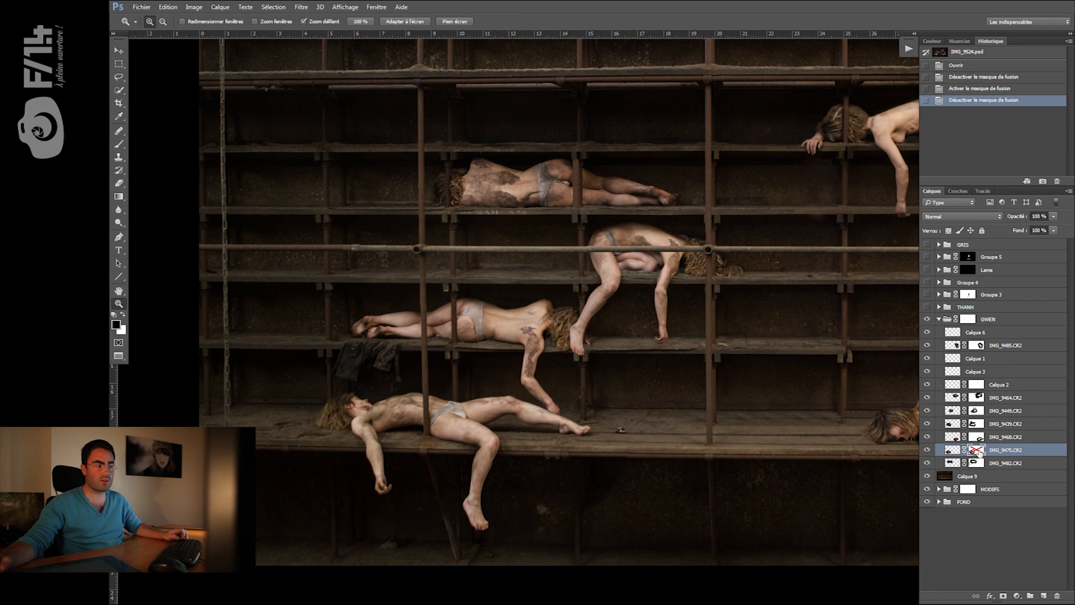
shift+click(977, 451)
shift+click(977, 450)
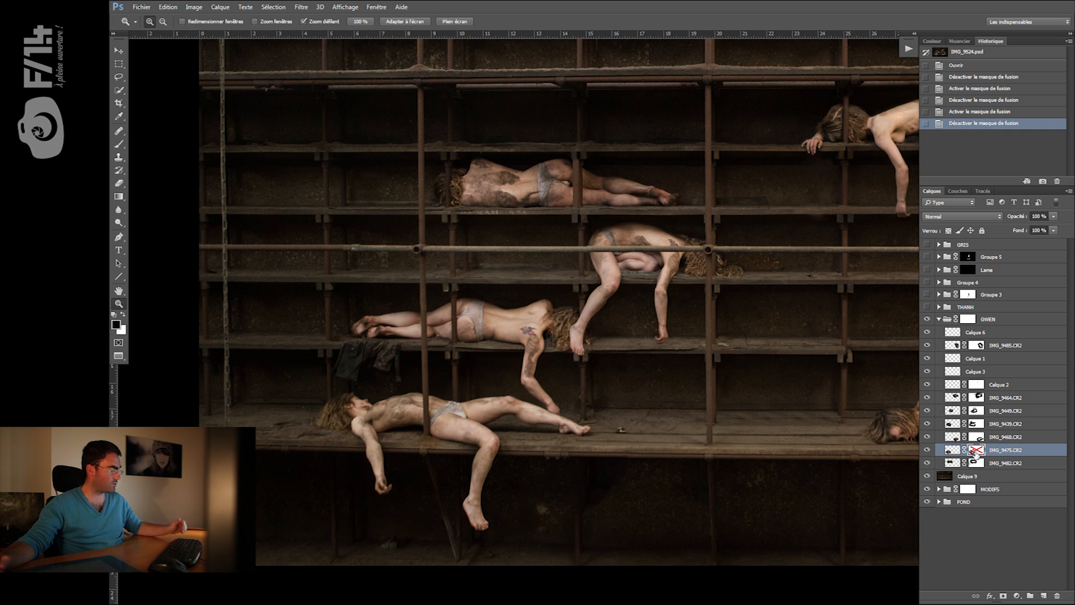
shift+click(977, 452)
shift+click(978, 451)
shift+click(977, 450)
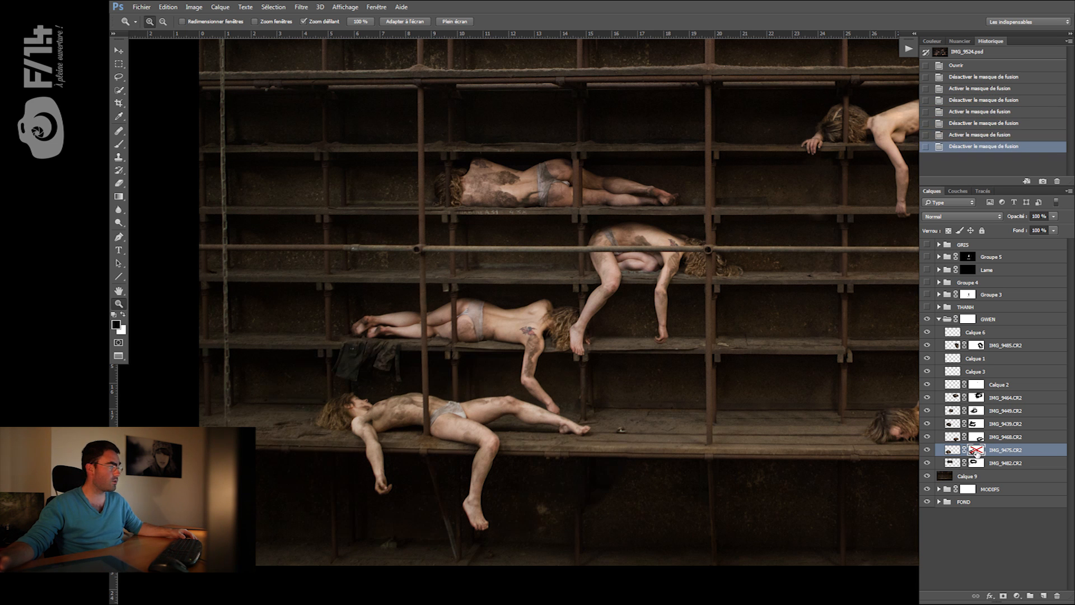
shift+click(978, 451)
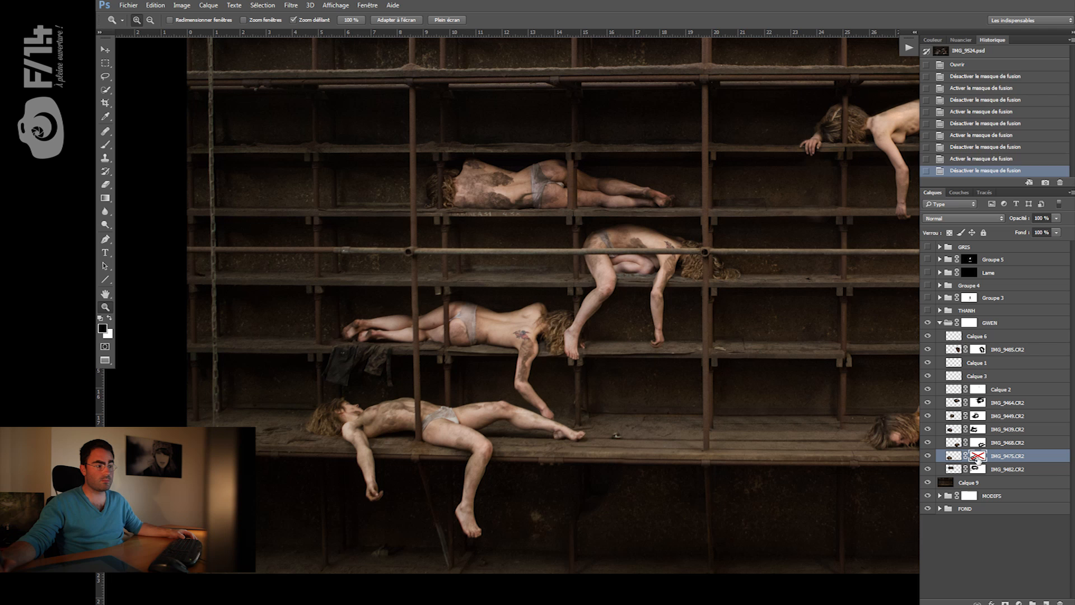
shift+click(977, 457)
shift+click(977, 457)
shift+click(978, 457)
shift+click(977, 457)
shift+click(977, 457)
Show and expand the masked man's group, and reveal its layers IMG_9515.CR2 and Calque 5 in the full shelf scene
drag(611, 442, 526, 428)
drag(630, 417, 493, 400)
click(928, 311)
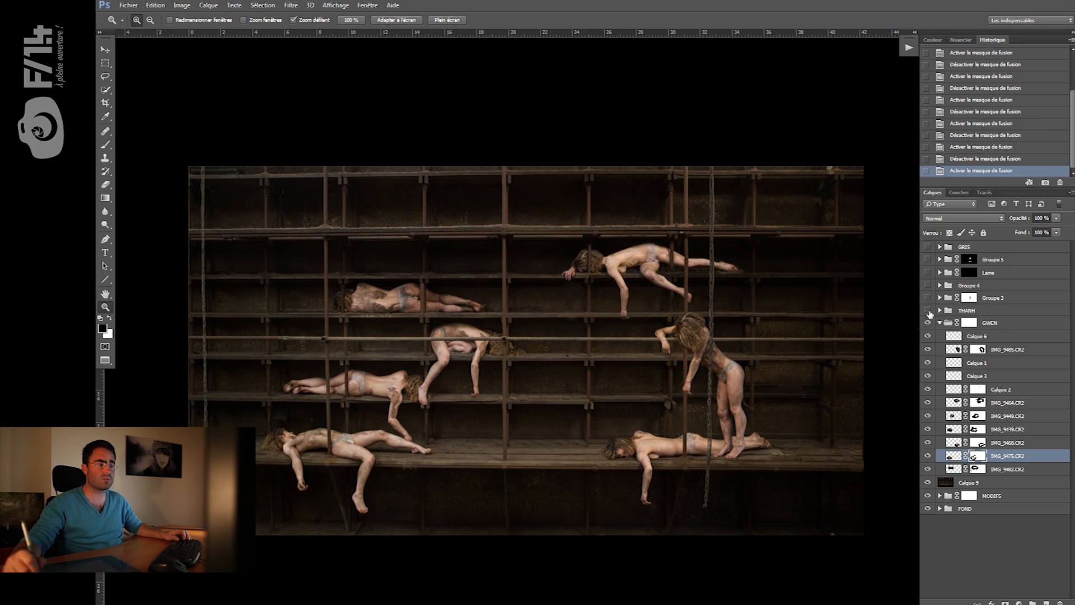
click(940, 310)
click(928, 336)
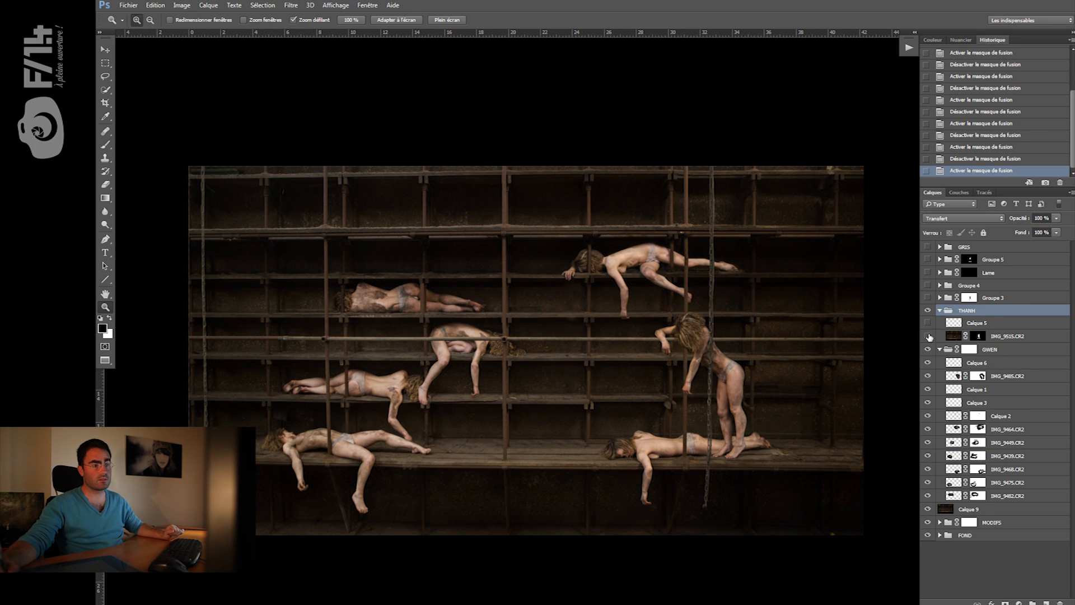
click(928, 323)
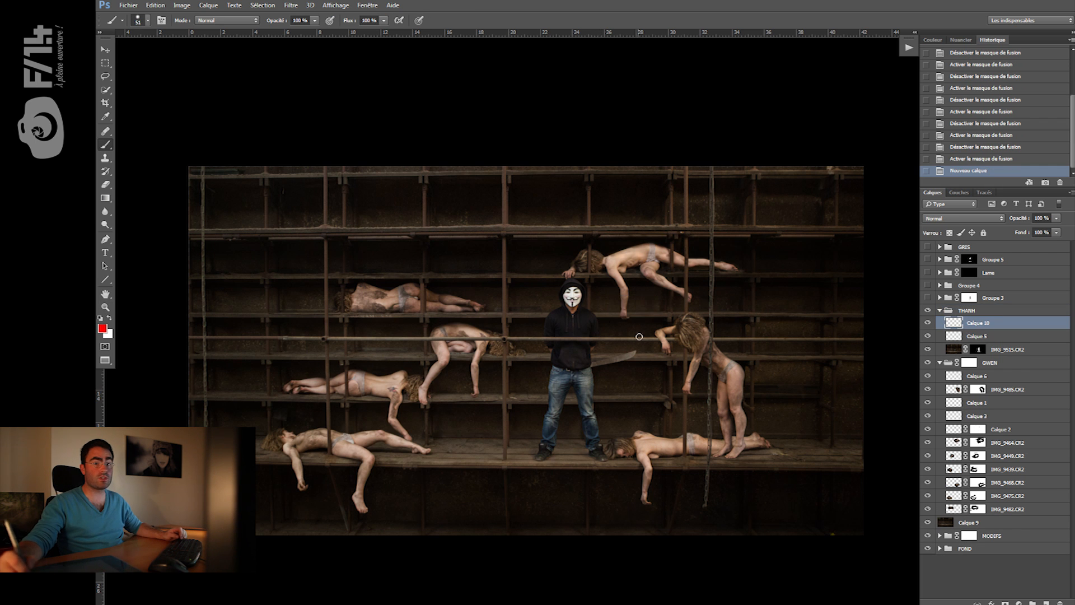
Paint freehand red outlines around the masked man and the surrounding figures on Calque 10, undo the last stroke, and hide the layer
mouse_move(577, 261)
mouse_down()
mouse_move(525, 358)
mouse_move(516, 426)
mouse_move(595, 467)
mouse_move(606, 404)
mouse_move(651, 359)
mouse_move(585, 268)
mouse_up()
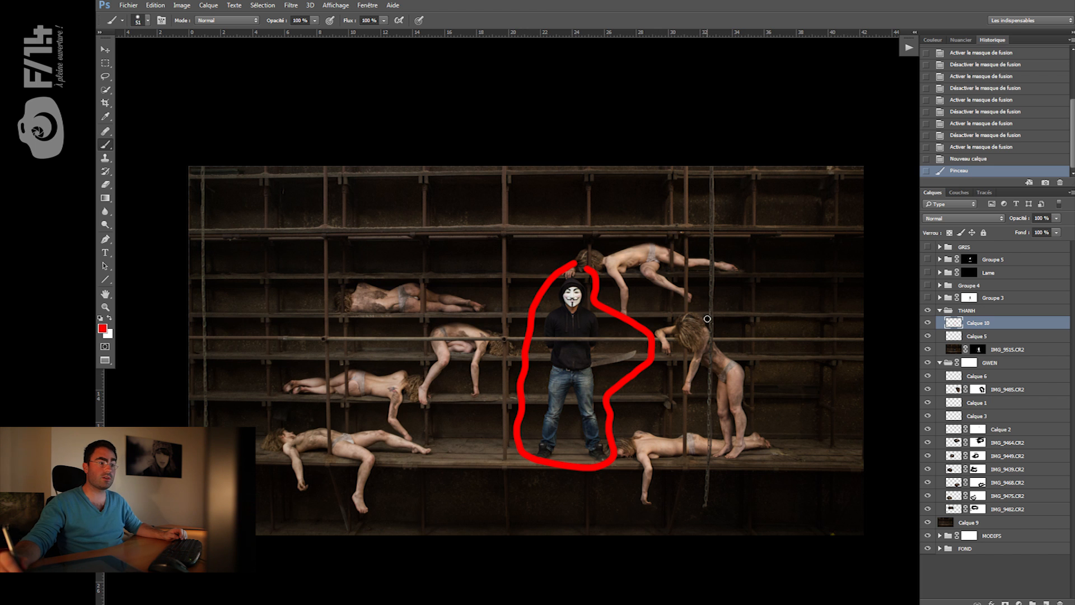
mouse_move(690, 307)
mouse_down()
mouse_move(680, 386)
mouse_move(705, 453)
mouse_move(786, 387)
mouse_move(608, 471)
mouse_move(794, 434)
mouse_up()
drag(429, 434, 405, 480)
drag(421, 374, 378, 392)
mouse_move(496, 374)
mouse_down()
mouse_move(467, 332)
mouse_move(413, 333)
mouse_up()
mouse_move(445, 278)
mouse_down()
mouse_move(374, 317)
mouse_move(307, 306)
mouse_up()
mouse_move(666, 236)
mouse_down()
mouse_move(562, 285)
mouse_move(665, 314)
mouse_move(746, 292)
mouse_move(697, 244)
mouse_up()
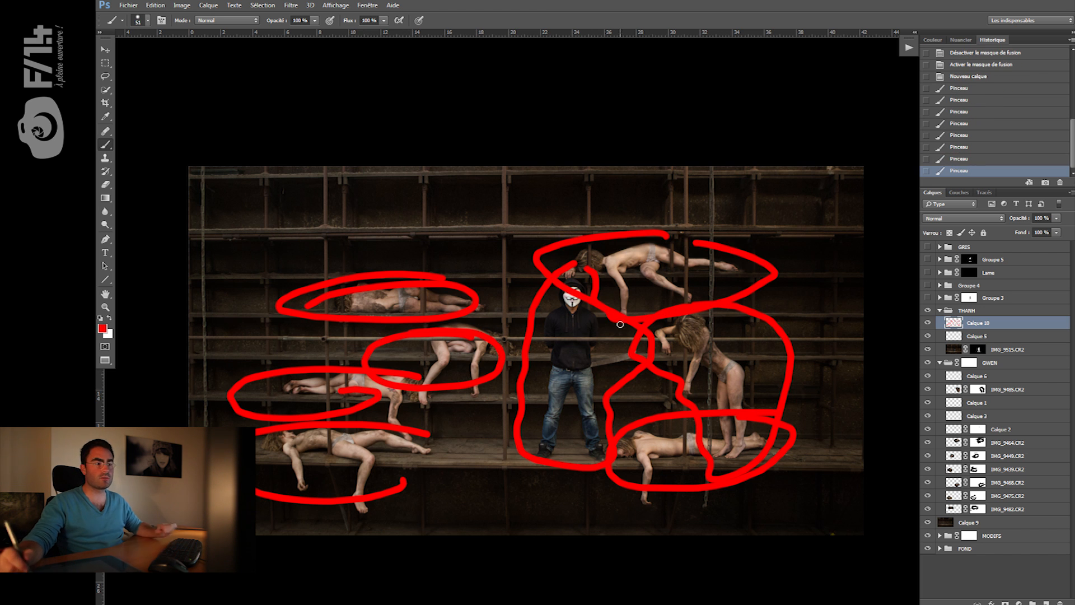
key(ctrl+z)
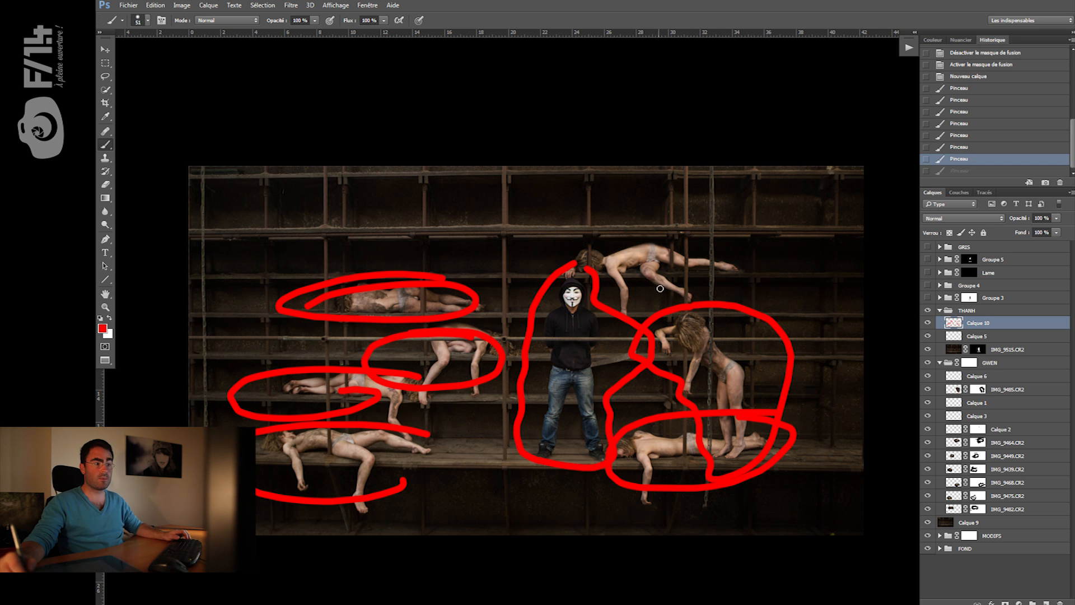
click(927, 323)
Show Groupe 3 and Groupe 4, and view the Teinte/Saturation 2 layer's mask on its own before returning to the image
click(927, 297)
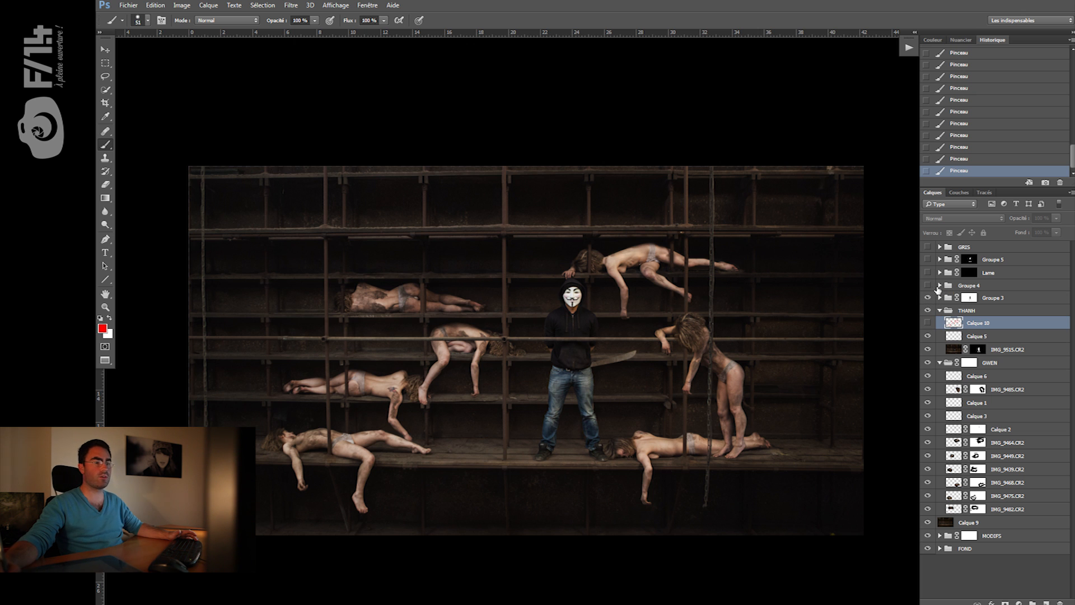
click(941, 286)
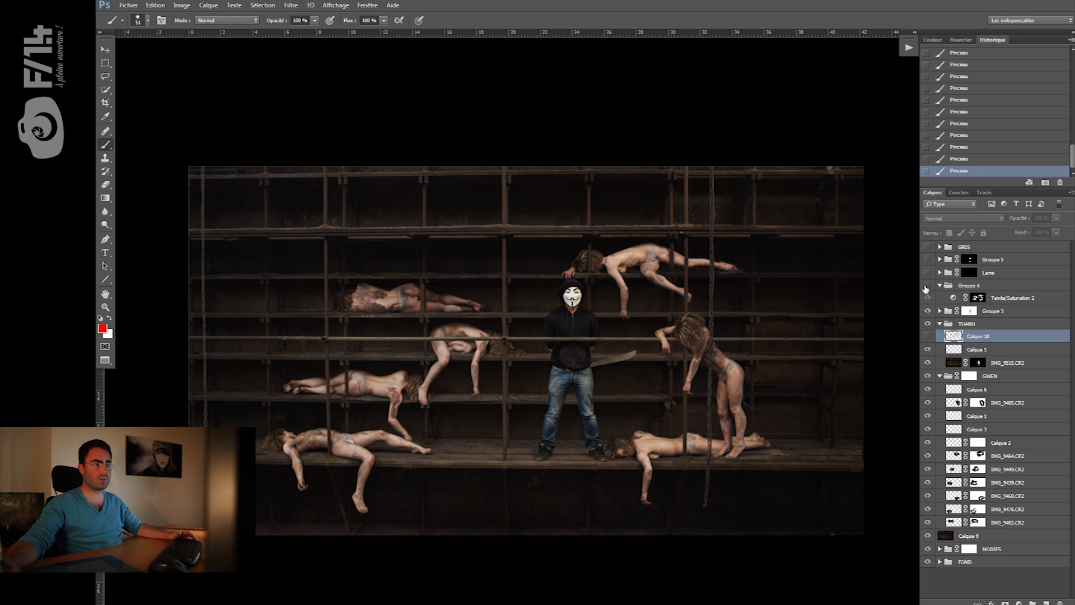
alt+click(981, 298)
alt+click(978, 298)
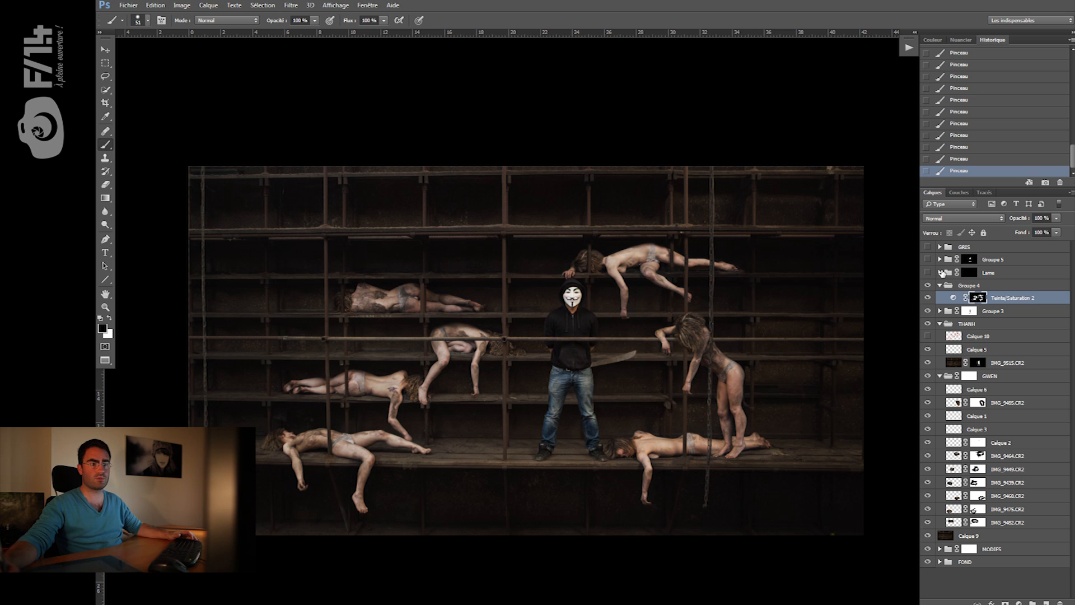
Show the Lame group and Groupe 5, toggling the Lame group's visibility repeatedly to compare the machete blade with and without it
click(940, 272)
click(928, 273)
click(940, 272)
click(927, 273)
click(928, 273)
click(928, 272)
click(928, 272)
click(928, 260)
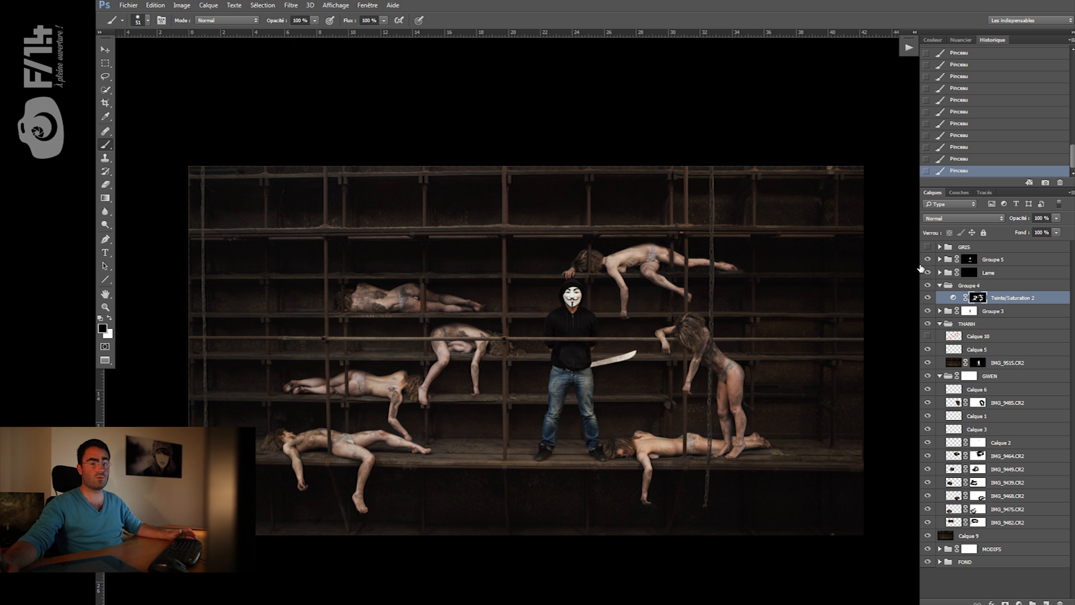
click(928, 273)
click(928, 273)
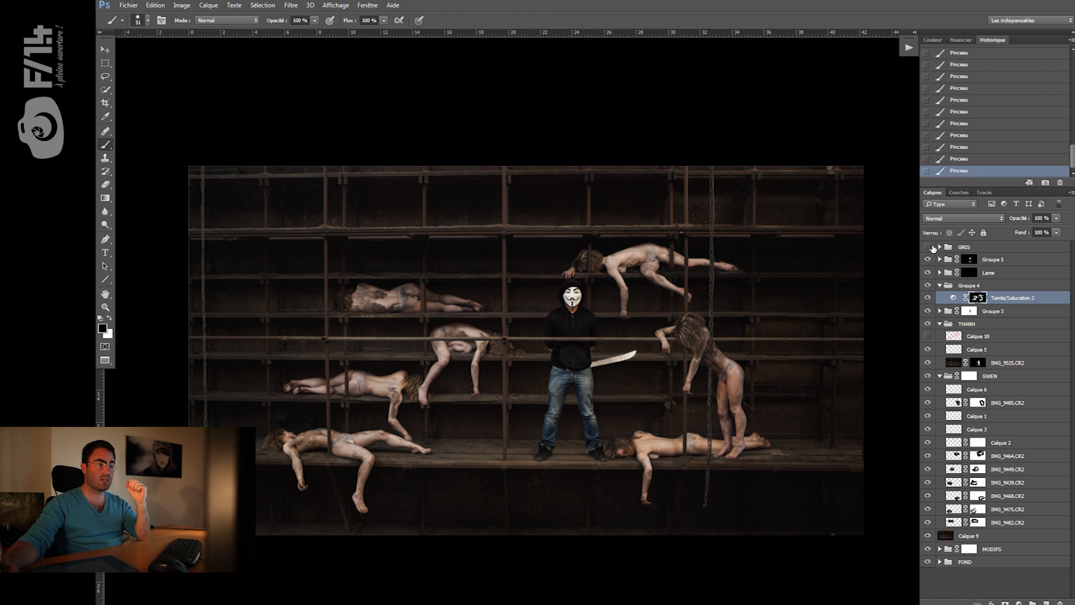
Toggle the GRIS group's visibility repeatedly to compare its effect on the full scene, and leave the group shown
click(929, 247)
click(929, 248)
click(929, 247)
click(929, 247)
click(929, 248)
click(928, 248)
click(928, 247)
click(929, 247)
click(929, 247)
click(928, 248)
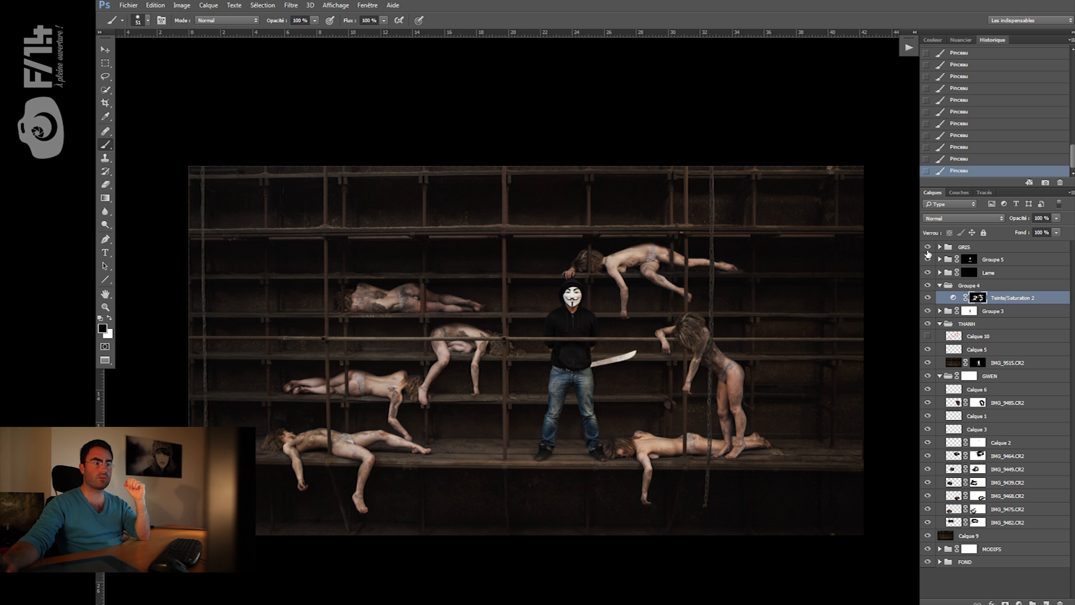
click(928, 248)
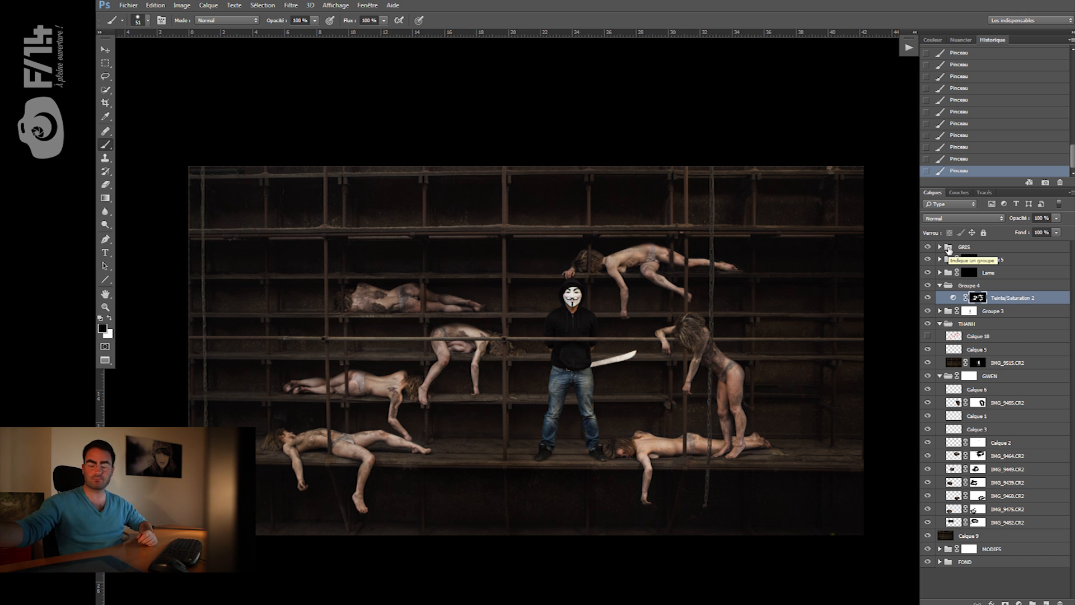